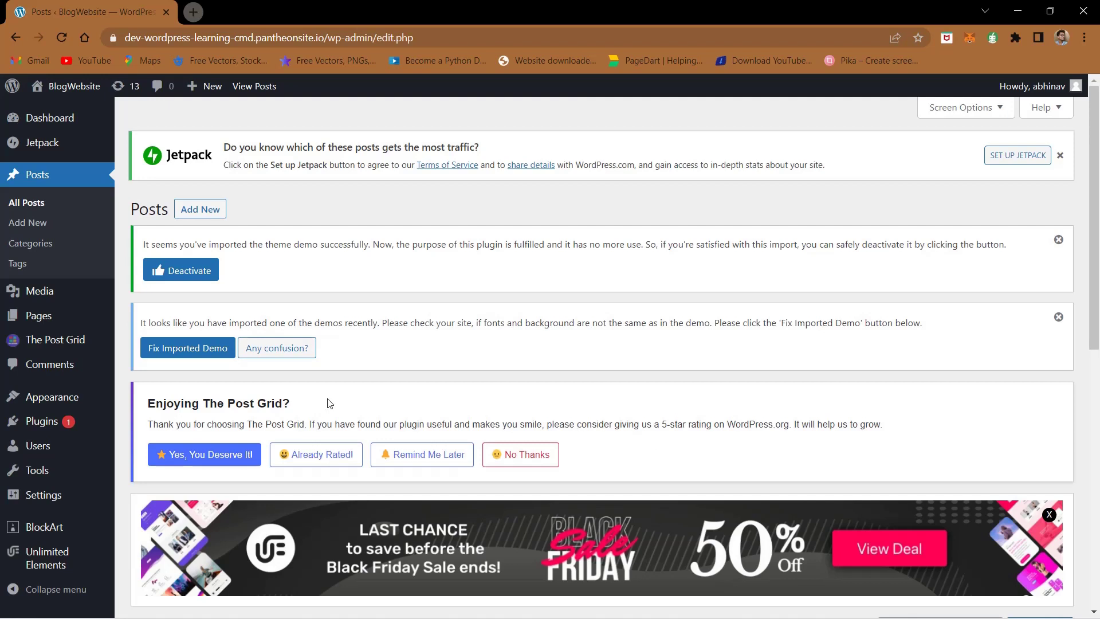
Look over the admin sidebar's menu entries, from the dashboard items down to Settings, Unlimited Elements and Collapse menu
{"action": "mouse_move", "coordinate": [3, 428]}
{"action": "scroll", "coordinate": [3, 430], "scroll_direction": "down", "scroll_amount": 3}
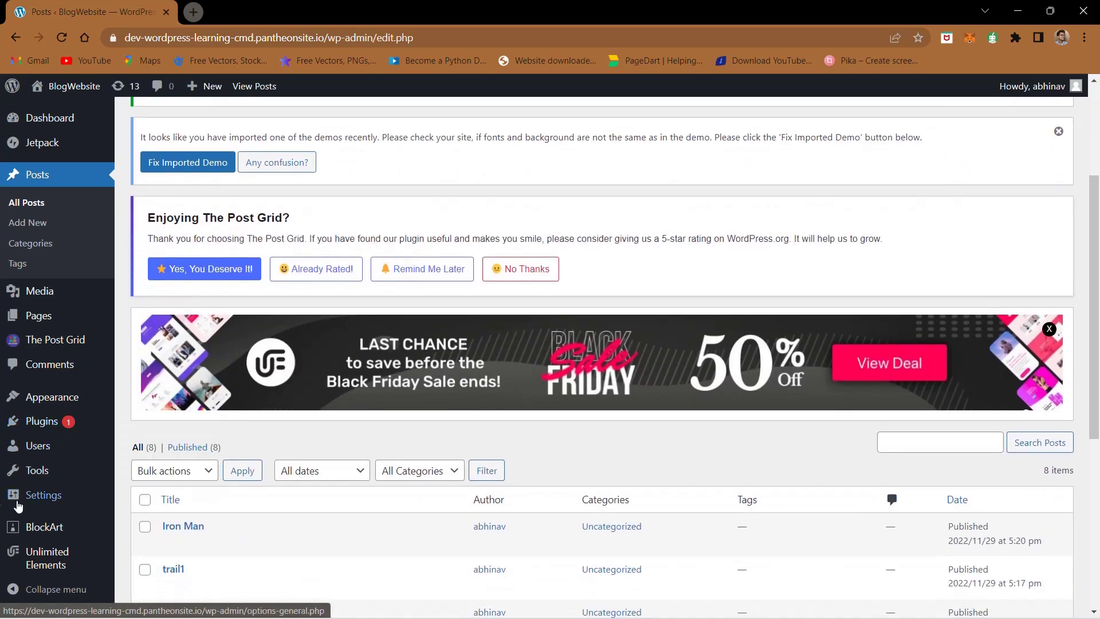
{"action": "mouse_move", "coordinate": [12, 494]}
{"action": "scroll", "coordinate": [11, 494], "scroll_direction": "up", "scroll_amount": 5}
{"action": "scroll", "coordinate": [20, 500], "scroll_direction": "down", "scroll_amount": 2}
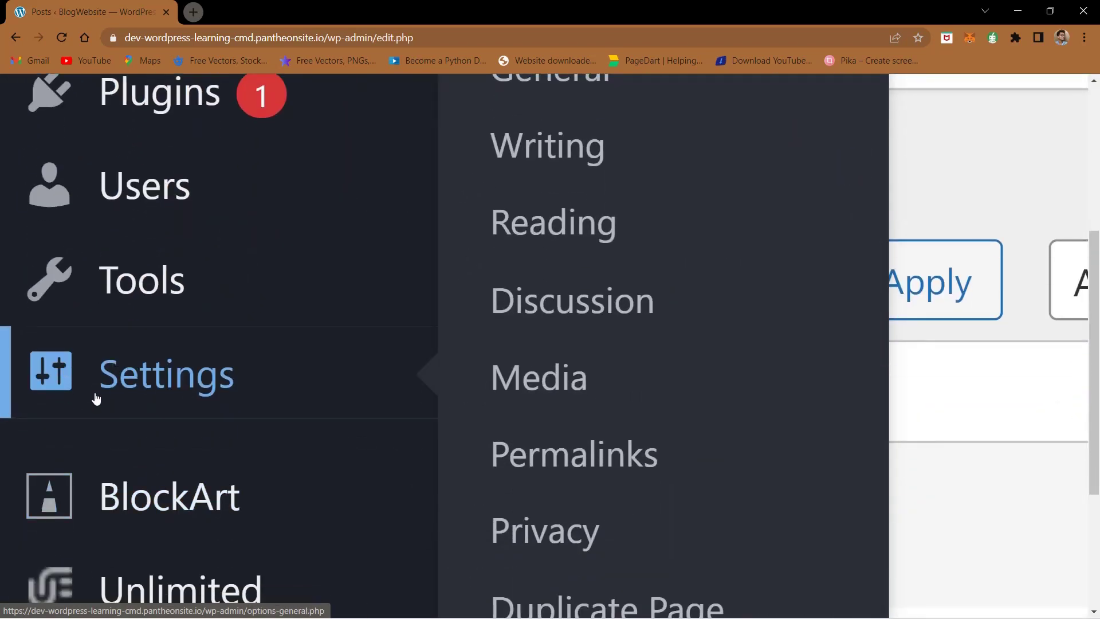
{"action": "scroll", "coordinate": [93, 393], "scroll_direction": "down", "scroll_amount": 5}
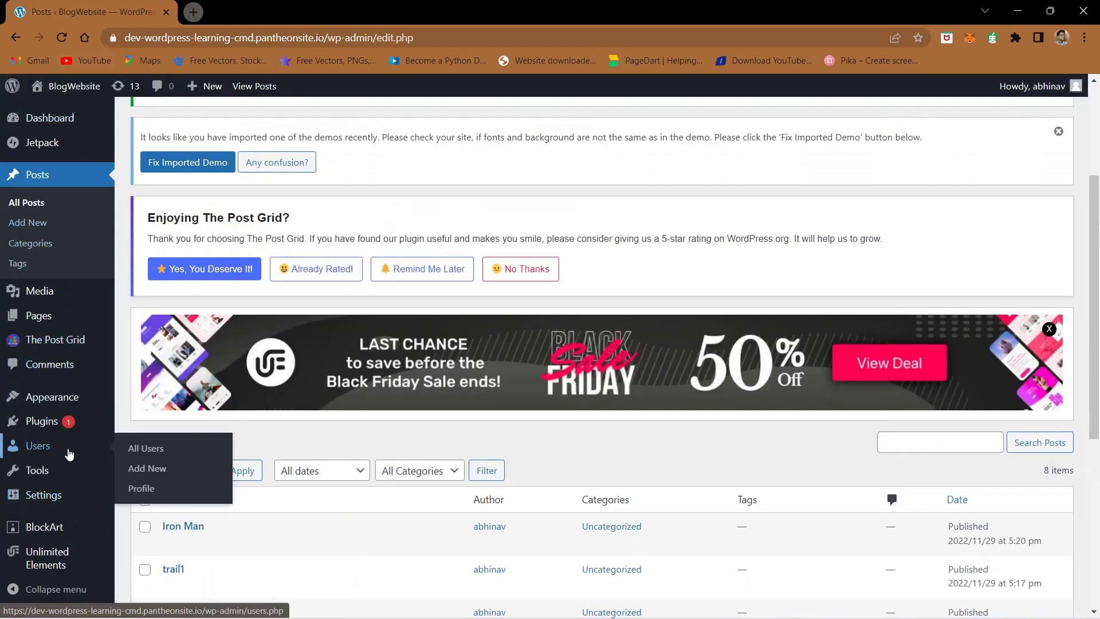
{"action": "scroll", "coordinate": [33, 593], "scroll_direction": "up", "scroll_amount": 5}
{"action": "scroll", "coordinate": [35, 593], "scroll_direction": "up", "scroll_amount": 3}
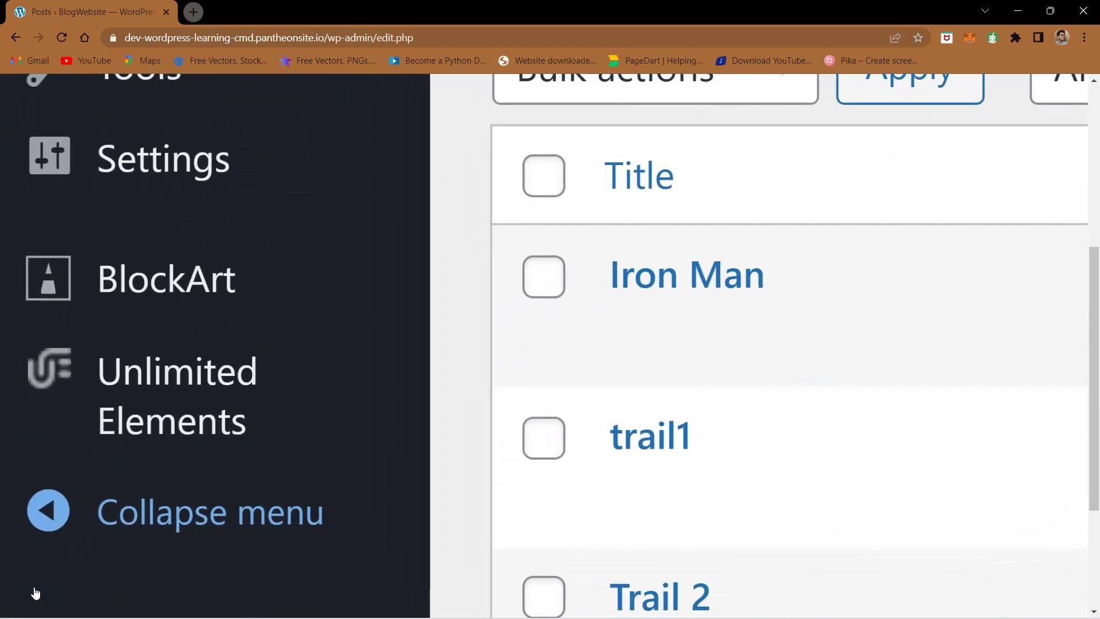
{"action": "scroll", "coordinate": [154, 506], "scroll_direction": "right", "scroll_amount": 4}
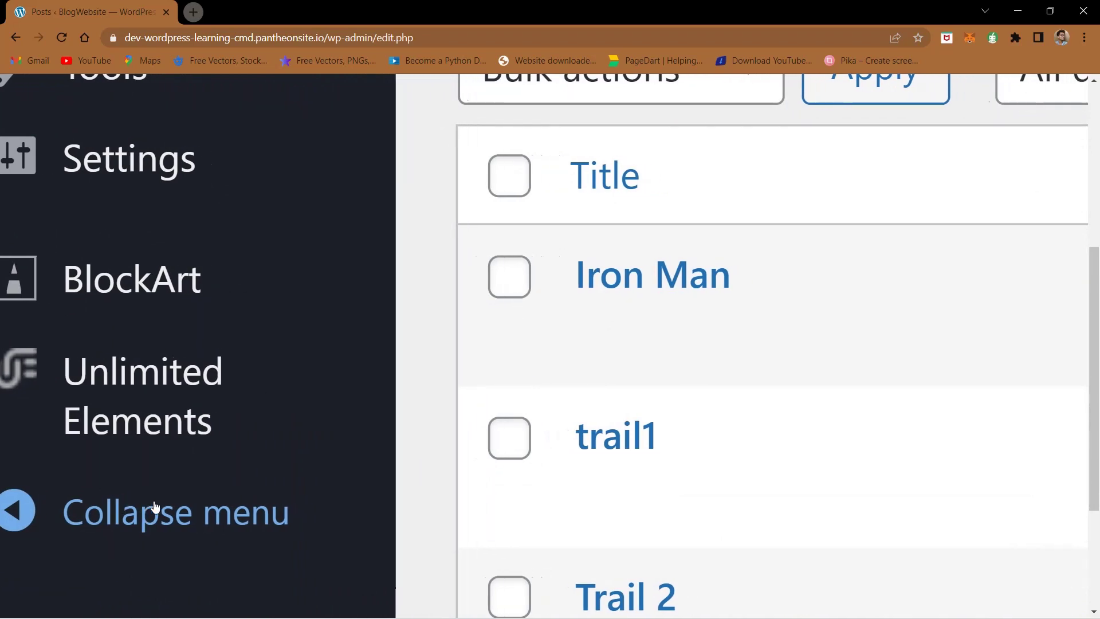
{"action": "scroll", "coordinate": [154, 506], "scroll_direction": "down", "scroll_amount": 8}
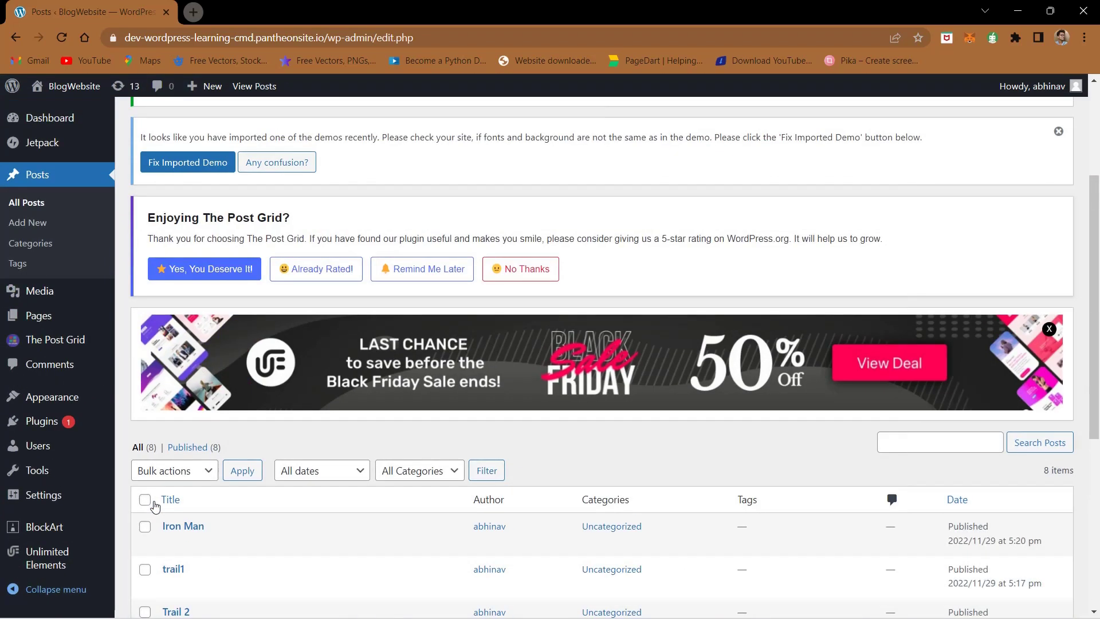
Collapse the admin sidebar to icons, look over the icon-only menu and expand the sidebar again
{"action": "left_click", "coordinate": [26, 593]}
{"action": "mouse_move", "coordinate": [3, 131]}
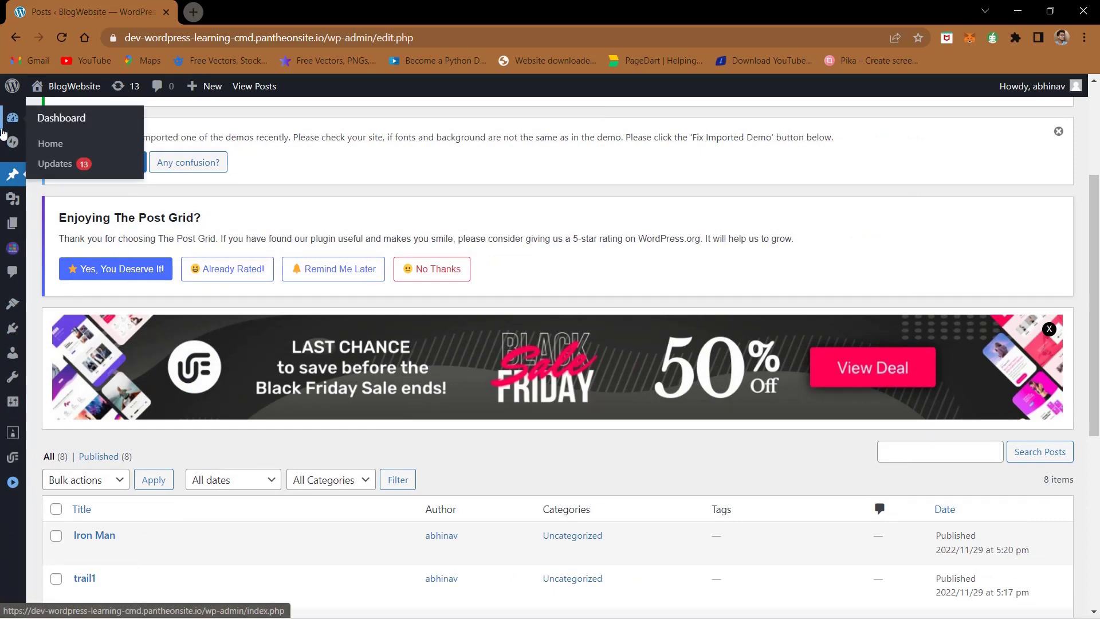
{"action": "scroll", "coordinate": [3, 133], "scroll_direction": "up", "scroll_amount": 6}
{"action": "scroll", "coordinate": [2, 133], "scroll_direction": "up", "scroll_amount": 3}
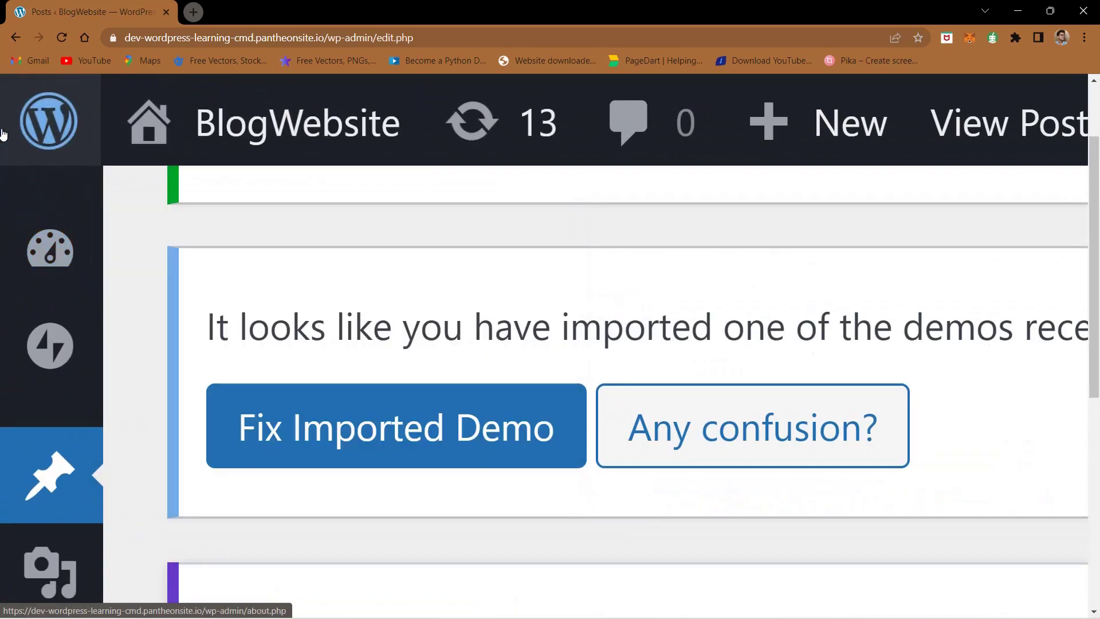
{"action": "scroll", "coordinate": [20, 276], "scroll_direction": "down", "scroll_amount": 1}
{"action": "scroll", "coordinate": [20, 276], "scroll_direction": "down", "scroll_amount": 6}
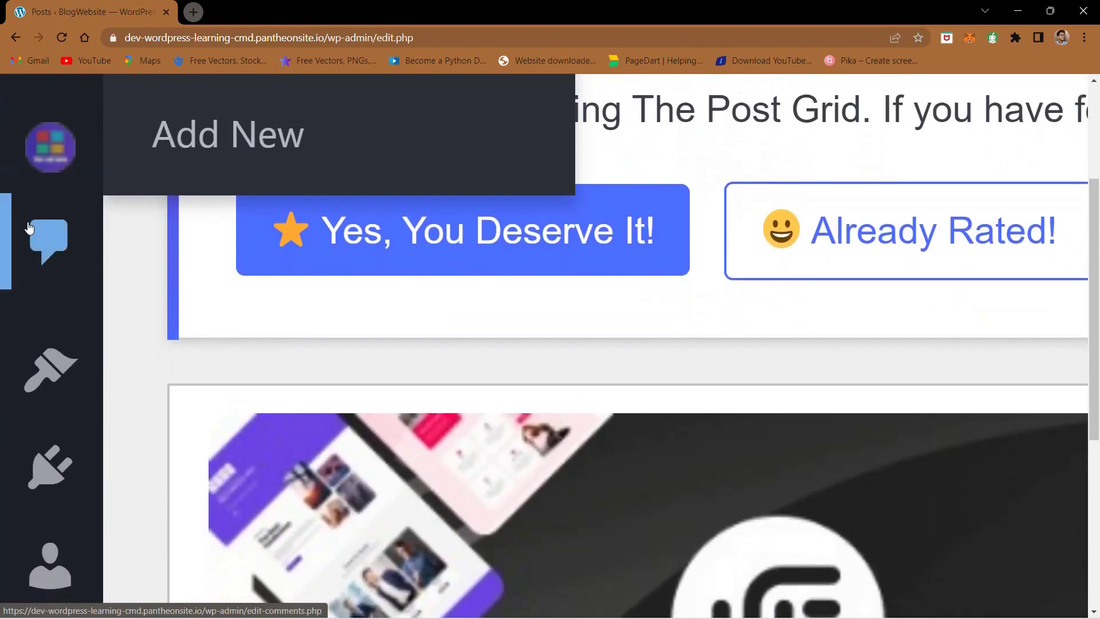
{"action": "scroll", "coordinate": [39, 319], "scroll_direction": "down", "scroll_amount": 5}
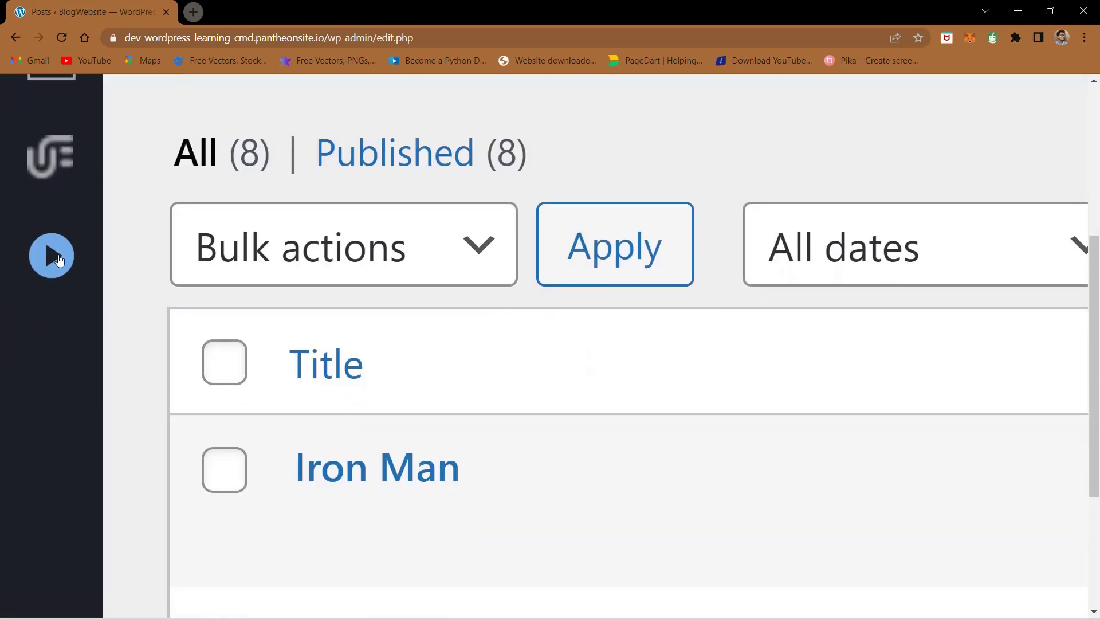
{"action": "scroll", "coordinate": [59, 259], "scroll_direction": "down", "scroll_amount": 6}
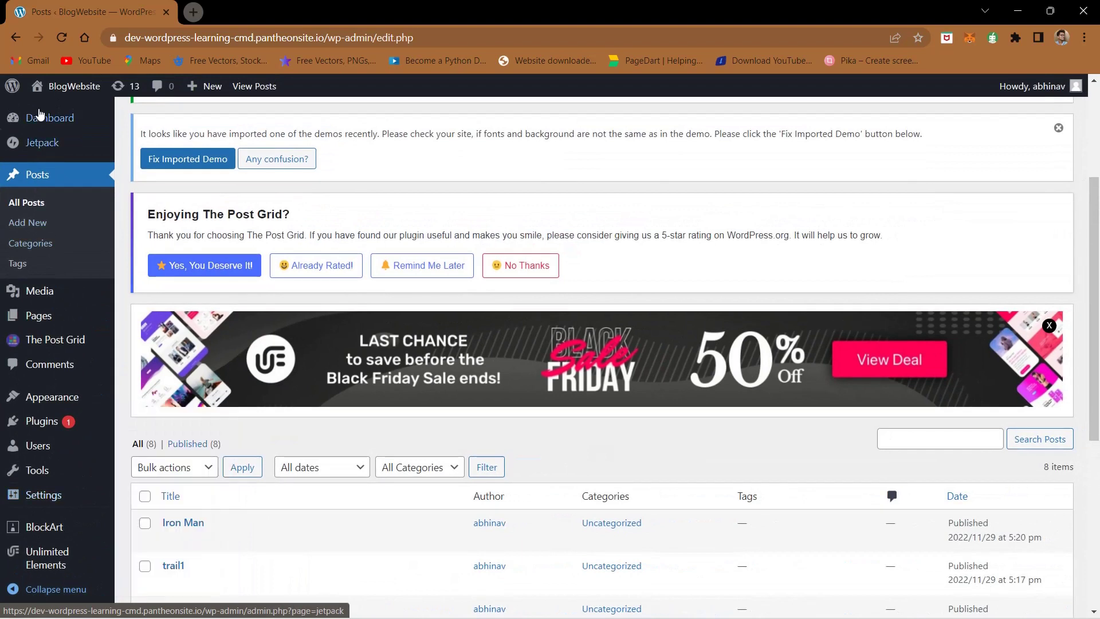
Open the General settings page and load the BlogWebsite front end in a new browser tab
{"action": "scroll", "coordinate": [33, 207], "scroll_direction": "up", "scroll_amount": 2}
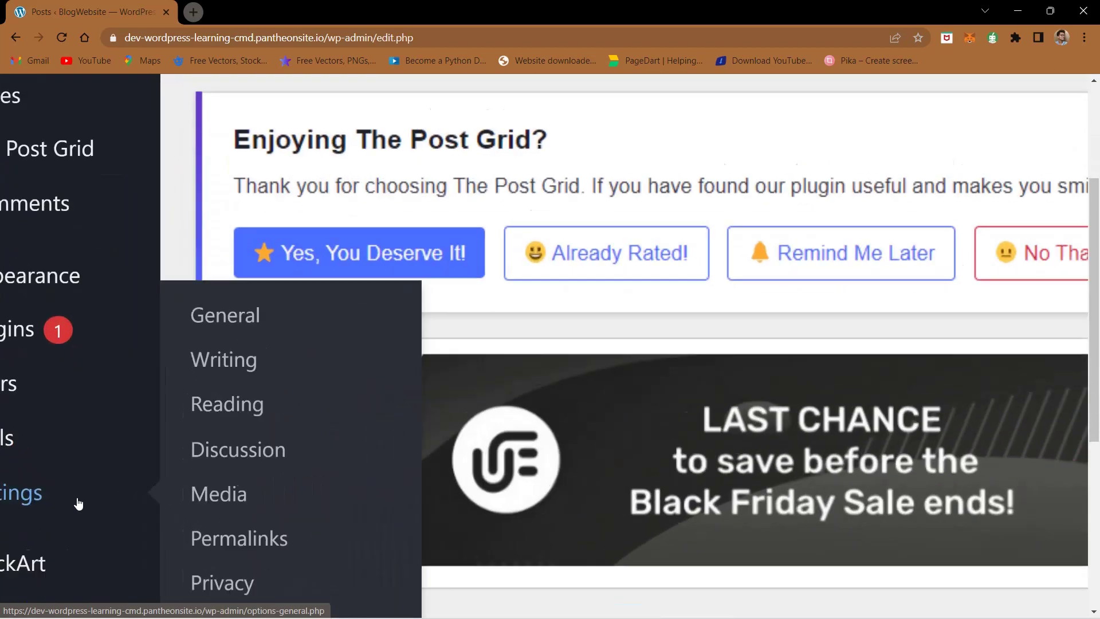
{"action": "scroll", "coordinate": [78, 504], "scroll_direction": "down", "scroll_amount": 3}
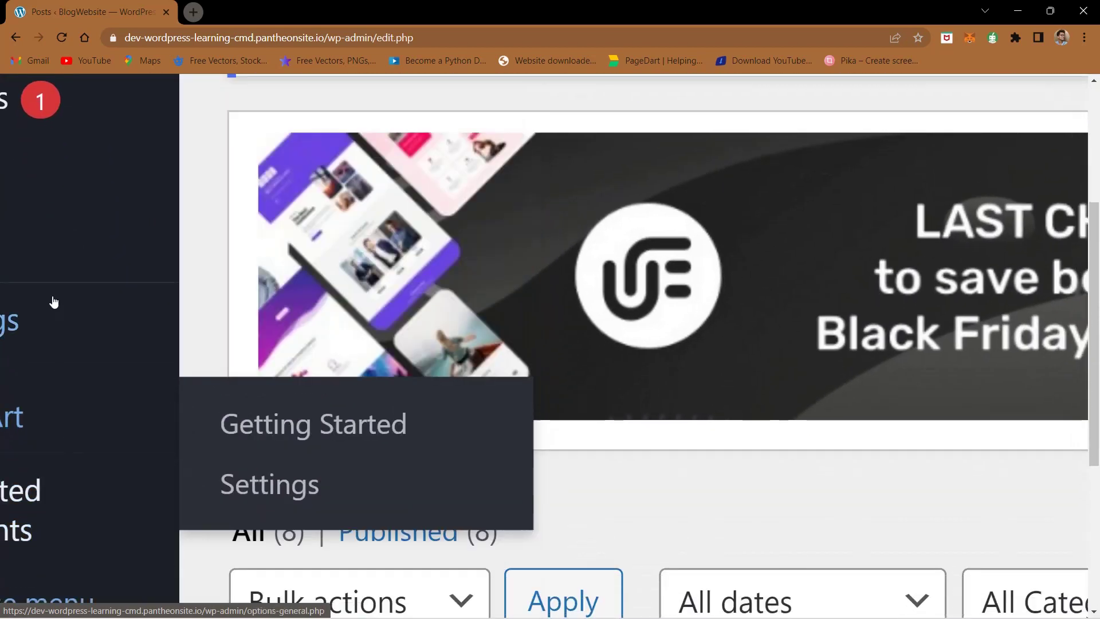
{"action": "scroll", "coordinate": [54, 310], "scroll_direction": "up", "scroll_amount": 1}
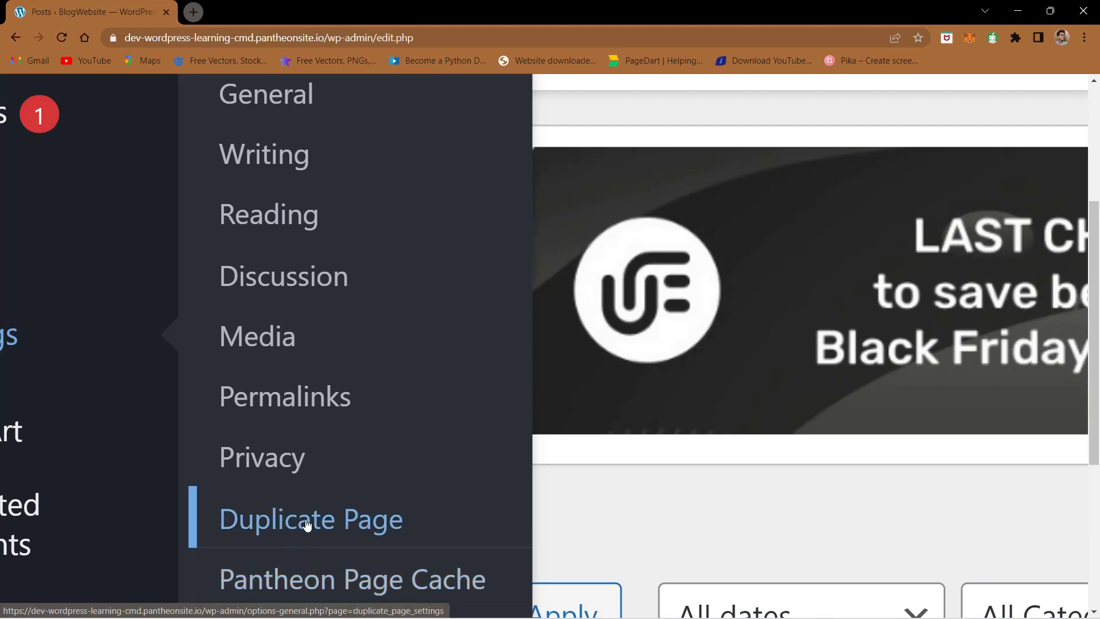
{"action": "scroll", "coordinate": [305, 523], "scroll_direction": "up", "scroll_amount": 1}
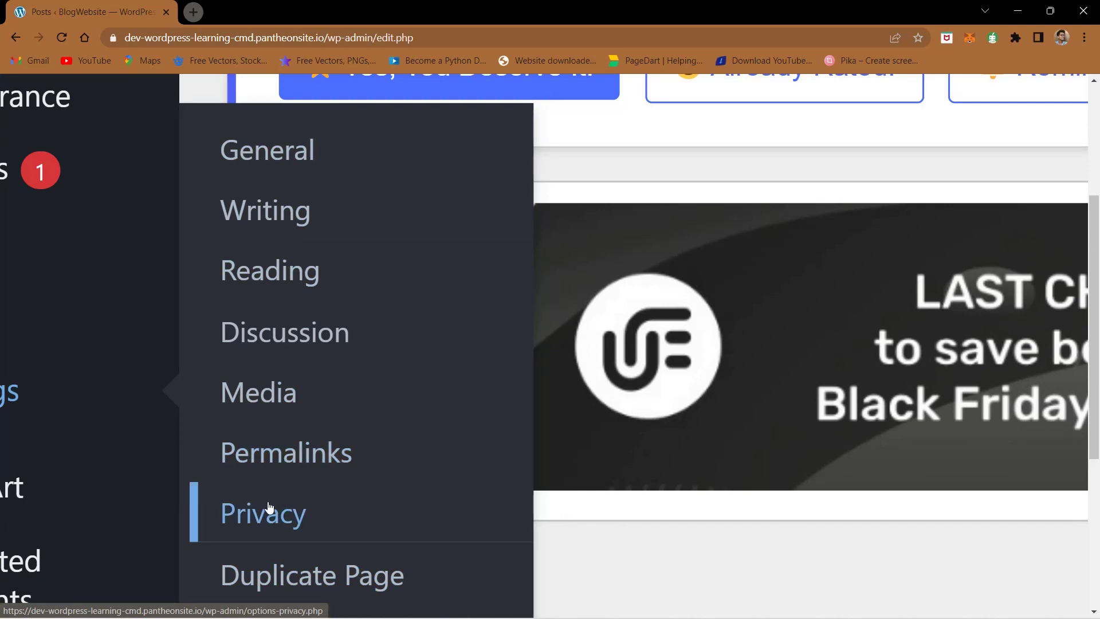
{"action": "left_click", "coordinate": [305, 158]}
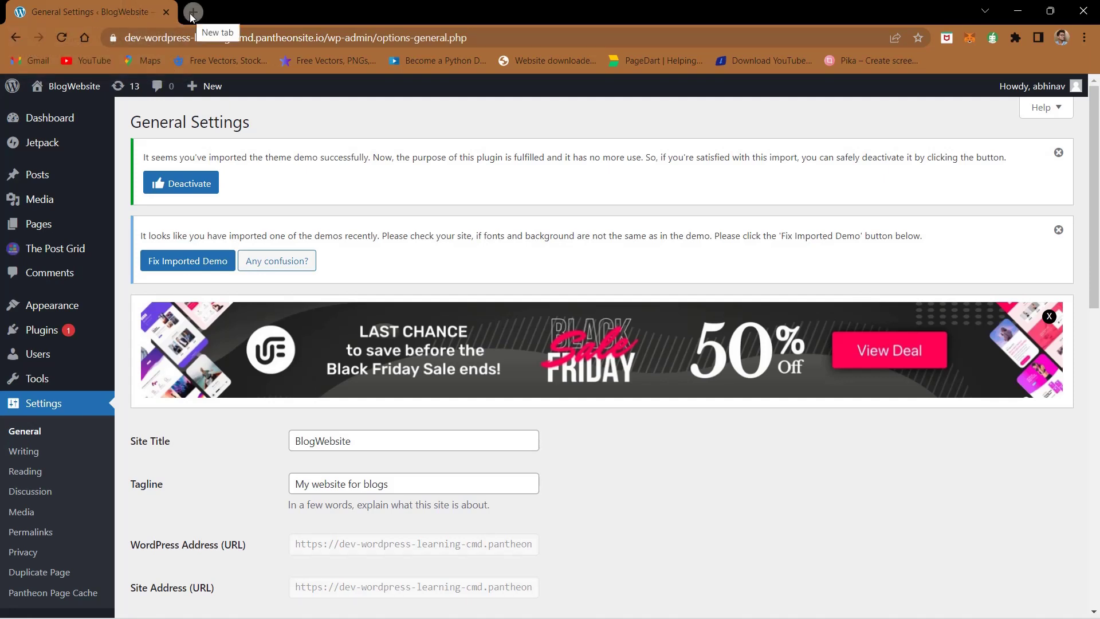
{"action": "right_click", "coordinate": [69, 92]}
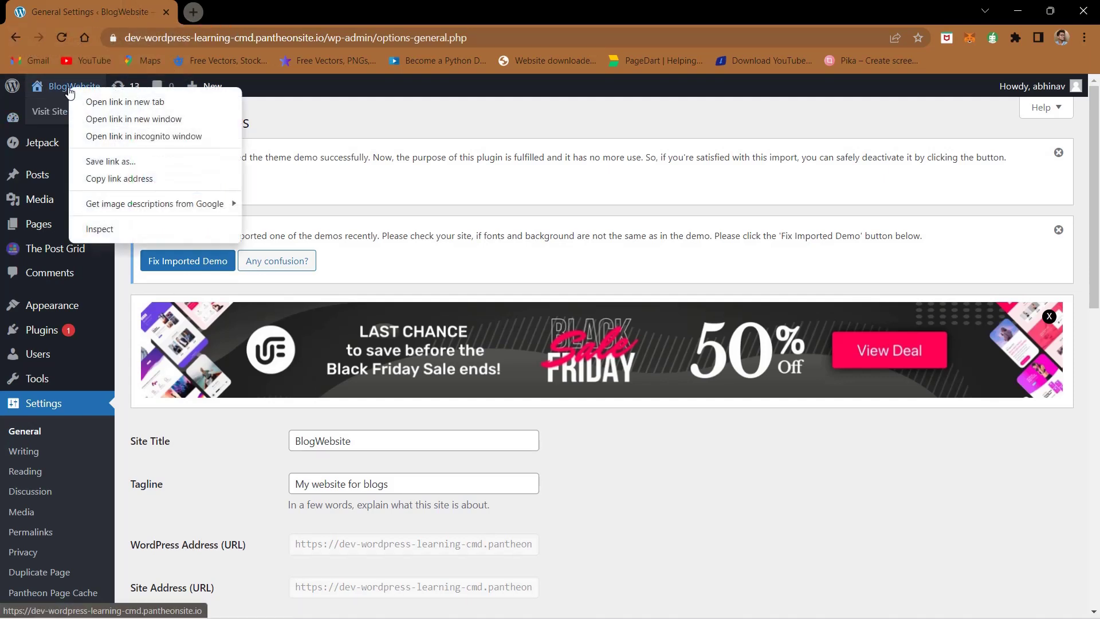
{"action": "left_click", "coordinate": [88, 101]}
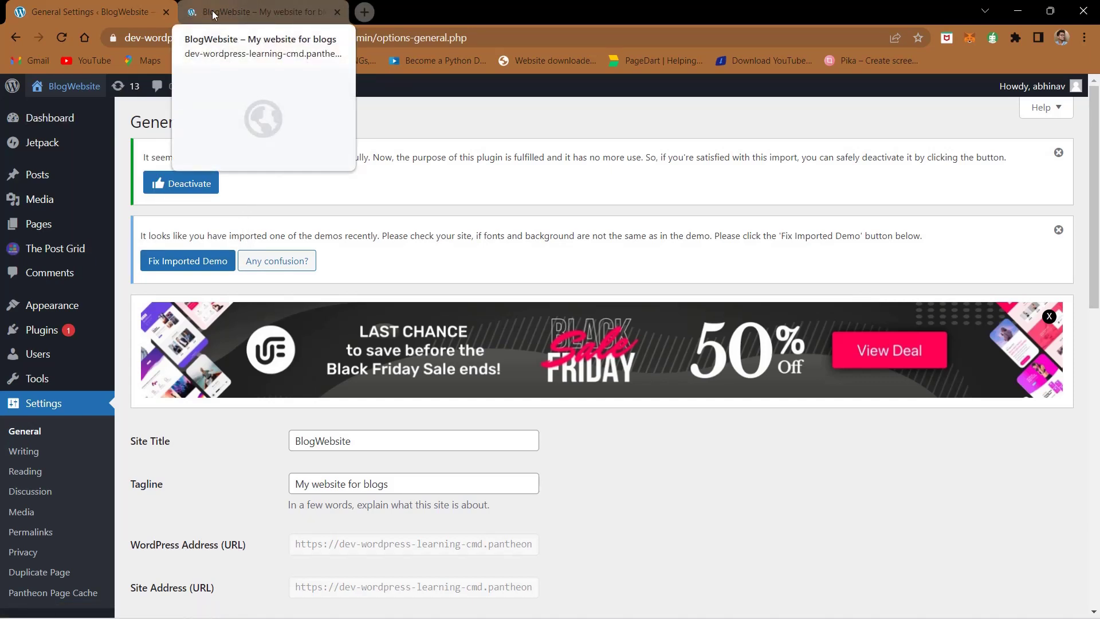
Replace the site title with the site owner's first name and save the general settings
{"action": "left_click", "coordinate": [304, 438]}
{"action": "double_click", "coordinate": [305, 438]}
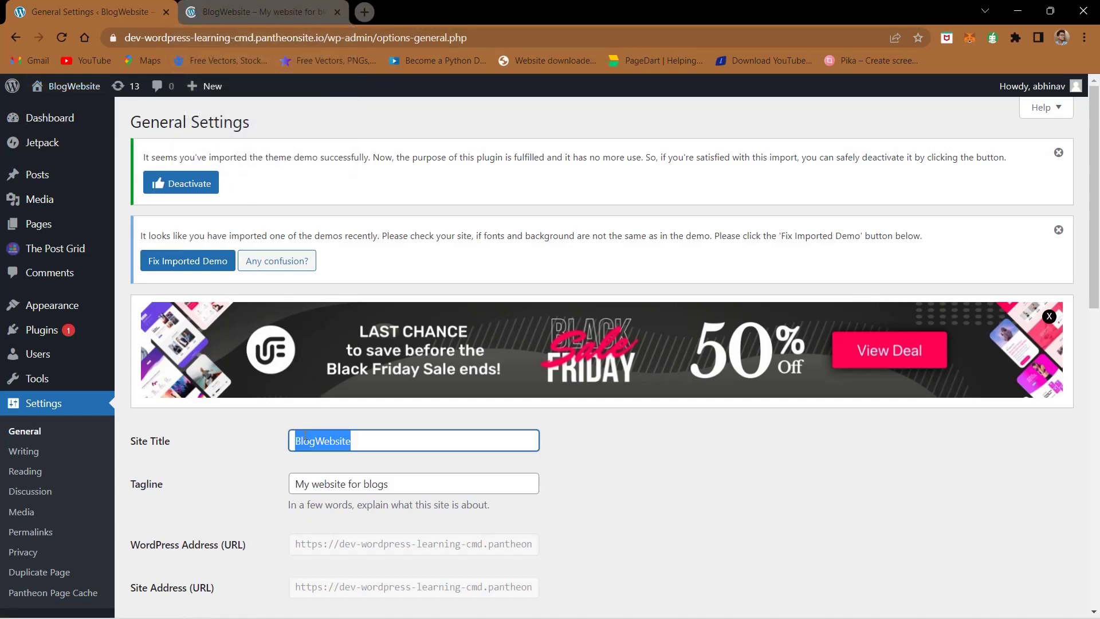
{"action": "type", "text": "Abhinav"}
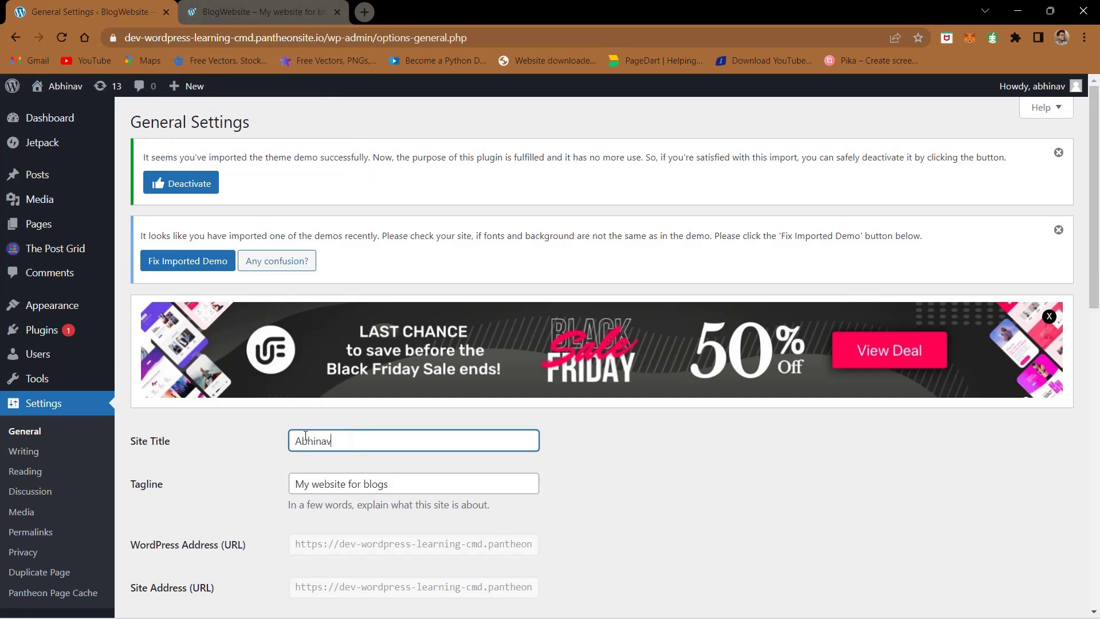
{"action": "scroll", "coordinate": [269, 445], "scroll_direction": "down", "scroll_amount": 15}
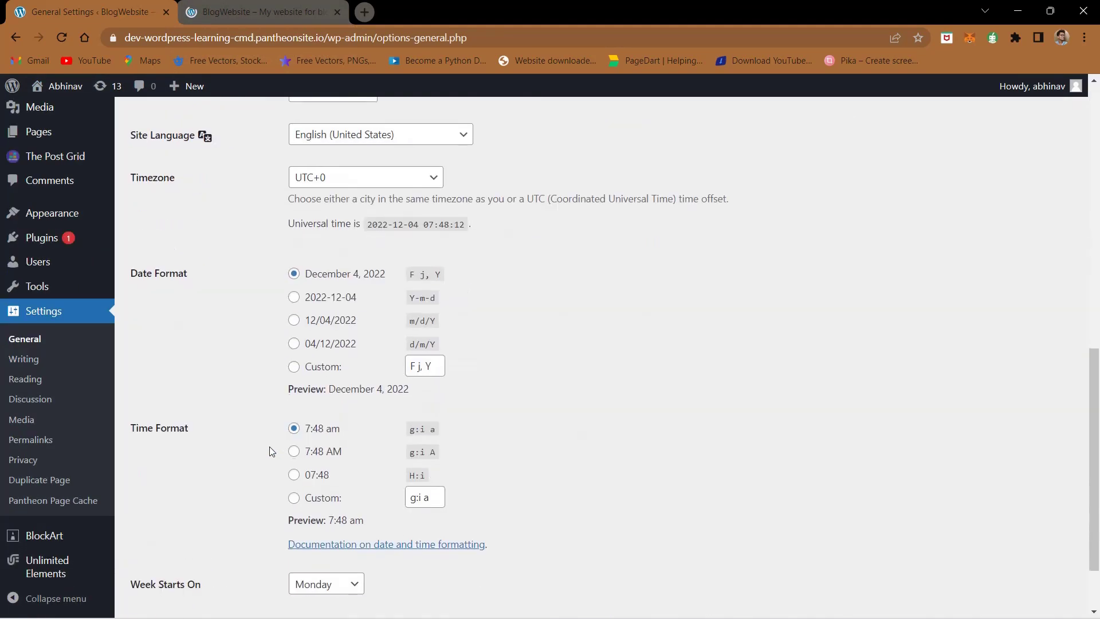
{"action": "left_click", "coordinate": [148, 552]}
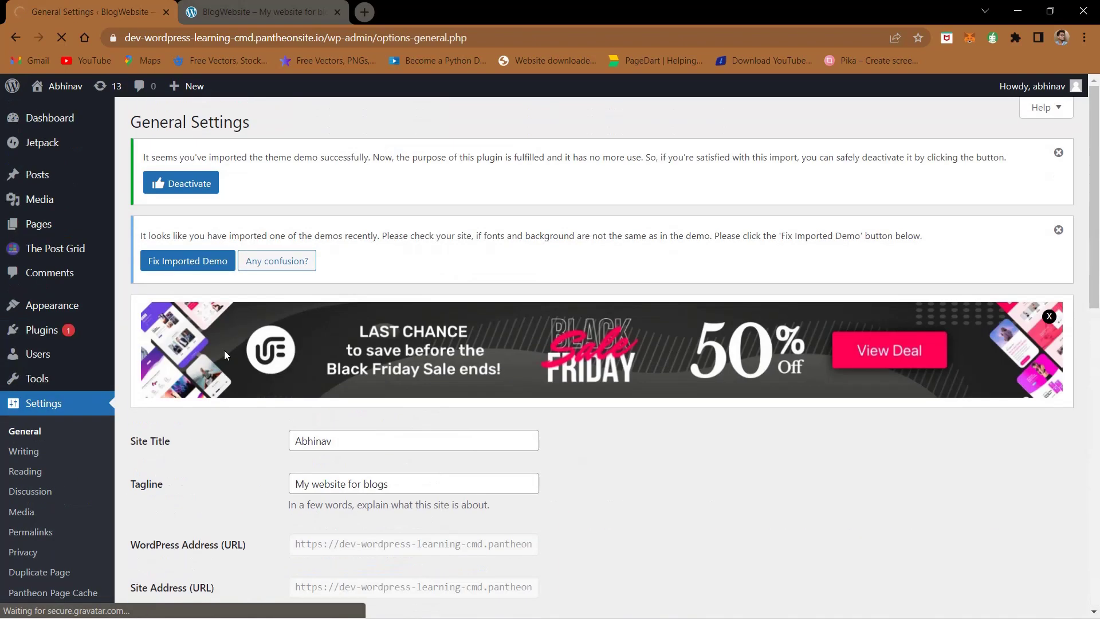
Reload the site's front page to check the new title and return to the General settings tab
{"action": "left_click", "coordinate": [240, 4]}
{"action": "key", "text": "F5"}
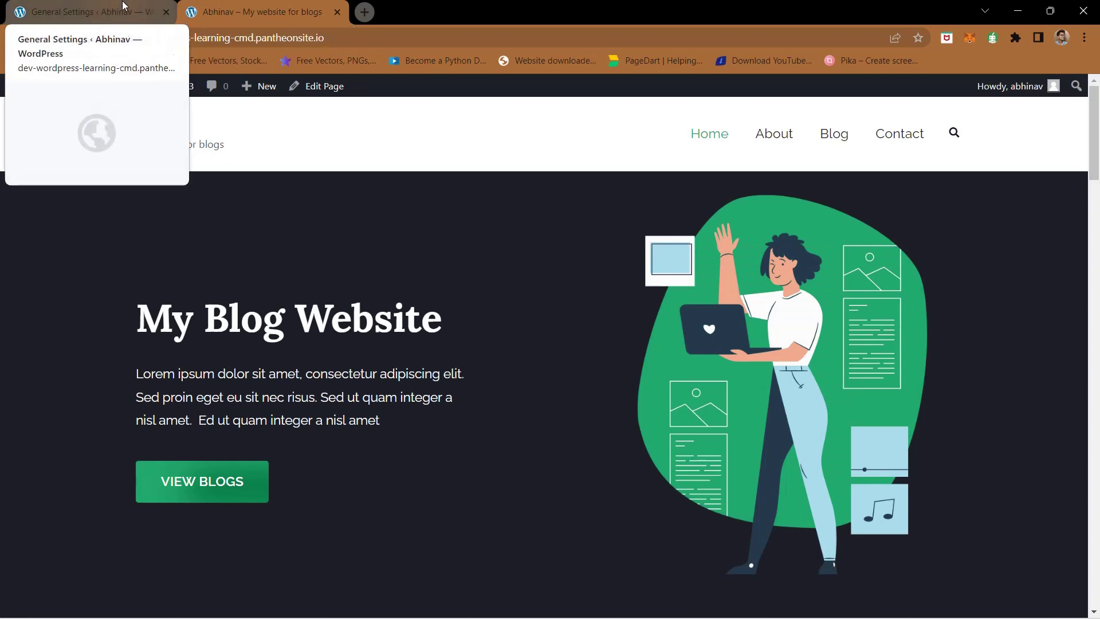
{"action": "left_click", "coordinate": [122, 1]}
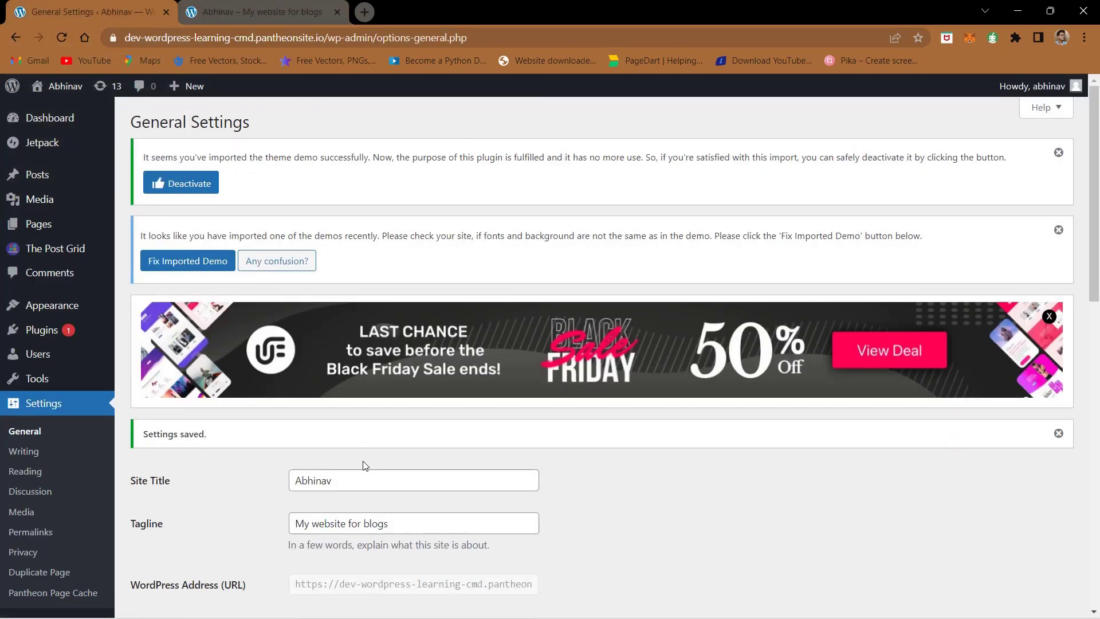
{"action": "scroll", "coordinate": [365, 465], "scroll_direction": "down", "scroll_amount": 1}
{"action": "double_click", "coordinate": [324, 400]}
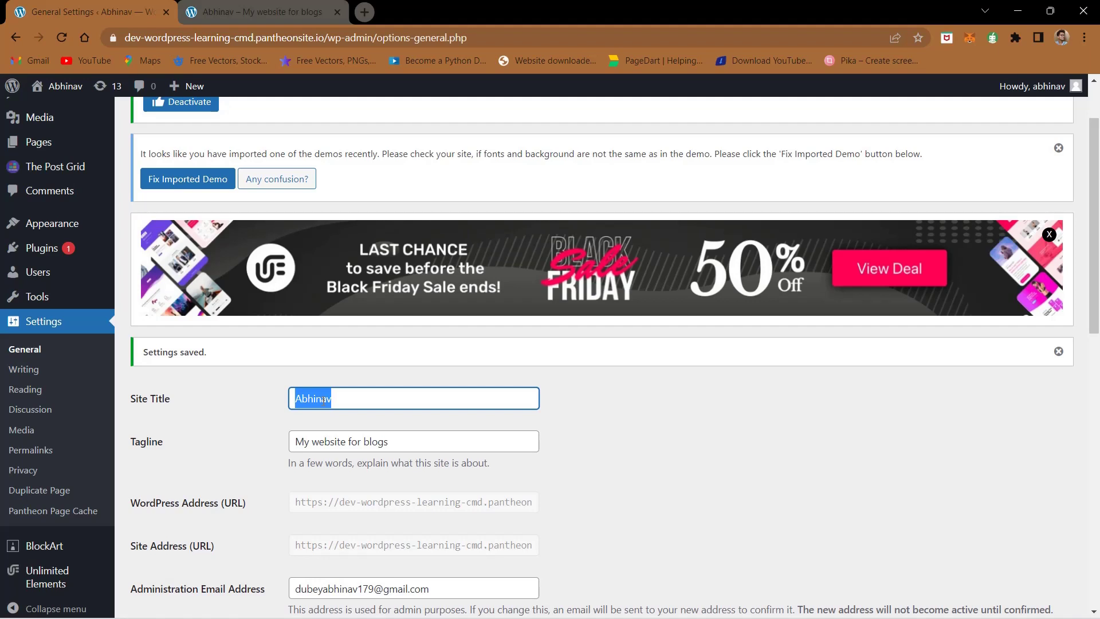
{"action": "type", "text": "Blog"}
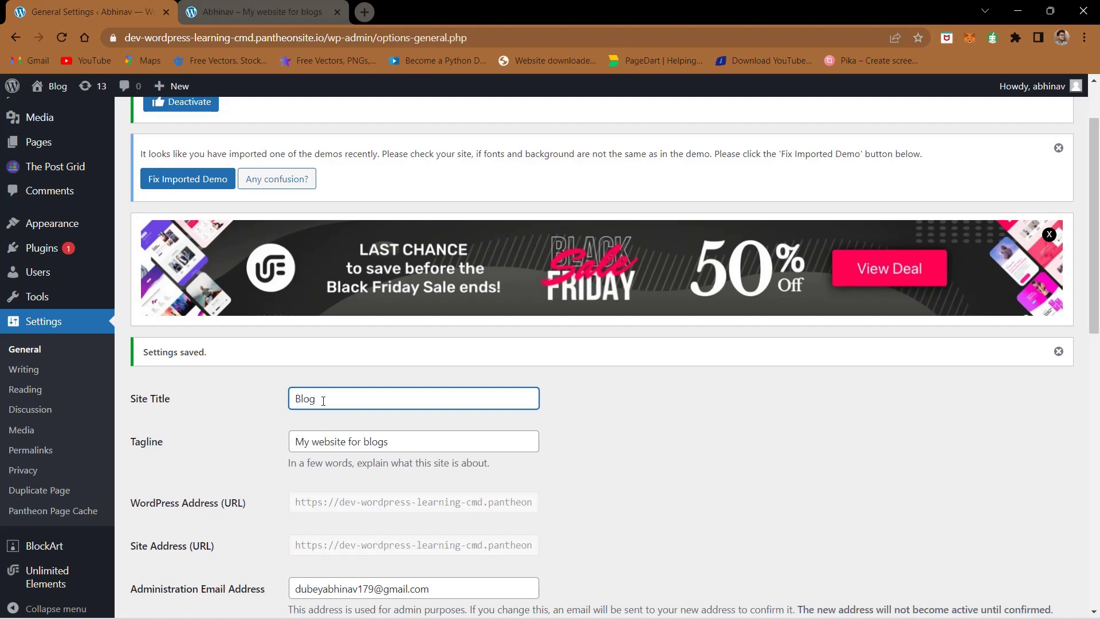
{"action": "key", "text": "ctrl+z"}
{"action": "key", "text": "ctrl+z"}
{"action": "key", "text": "ctrl+z"}
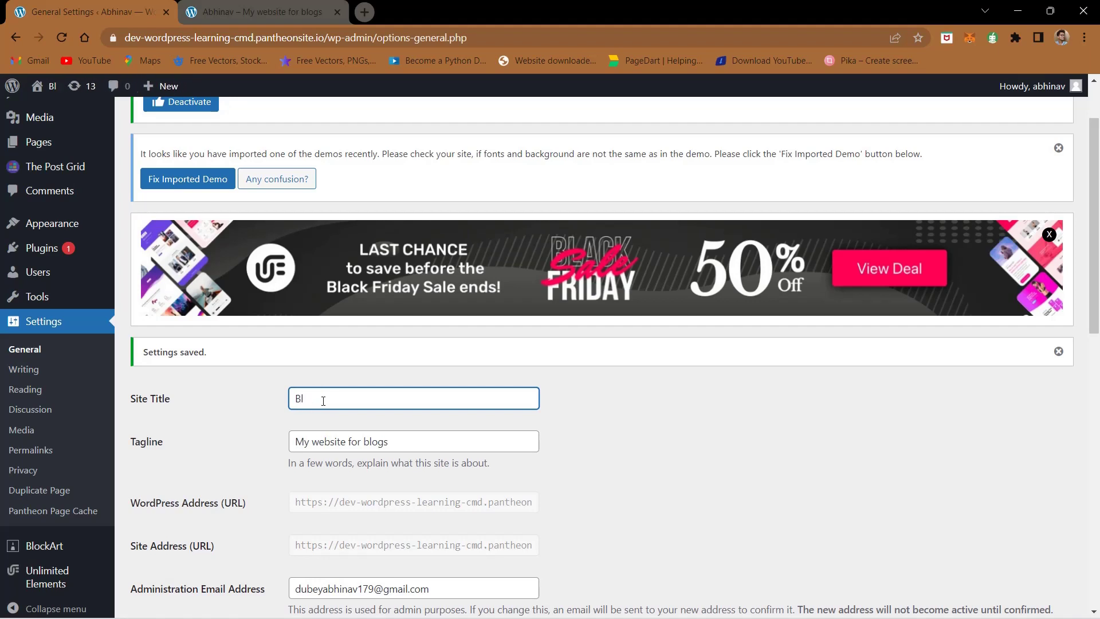
Replace the whole site title with BlogWebsite
{"action": "left_click", "coordinate": [360, 400]}
{"action": "key", "text": "ctrl+a"}
{"action": "type", "text": "Blo"}
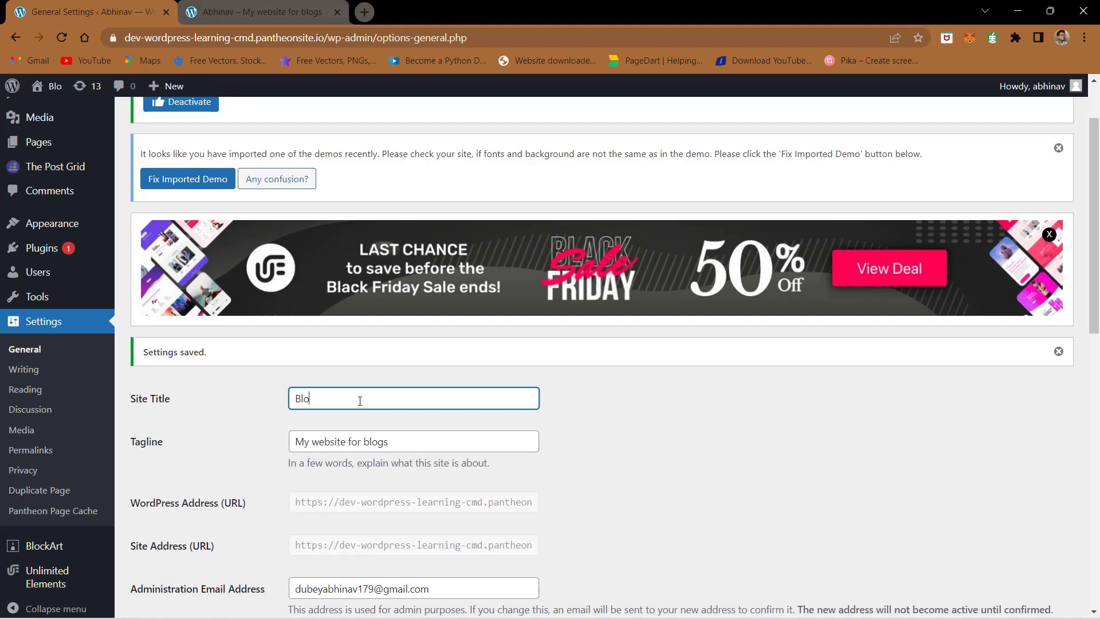
{"action": "type", "text": "gWebsite"}
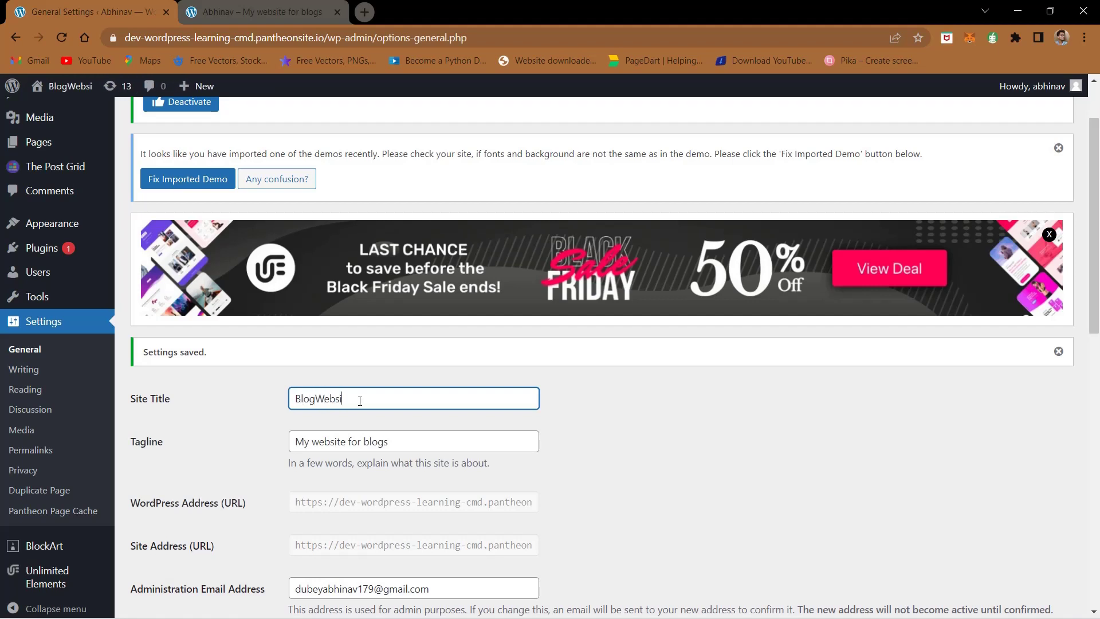
{"action": "left_click", "coordinate": [243, 448]}
Examine the WordPress and site address fields, administration email, membership, default role, language and timezone settings
{"action": "scroll", "coordinate": [243, 448], "scroll_direction": "down", "scroll_amount": 2}
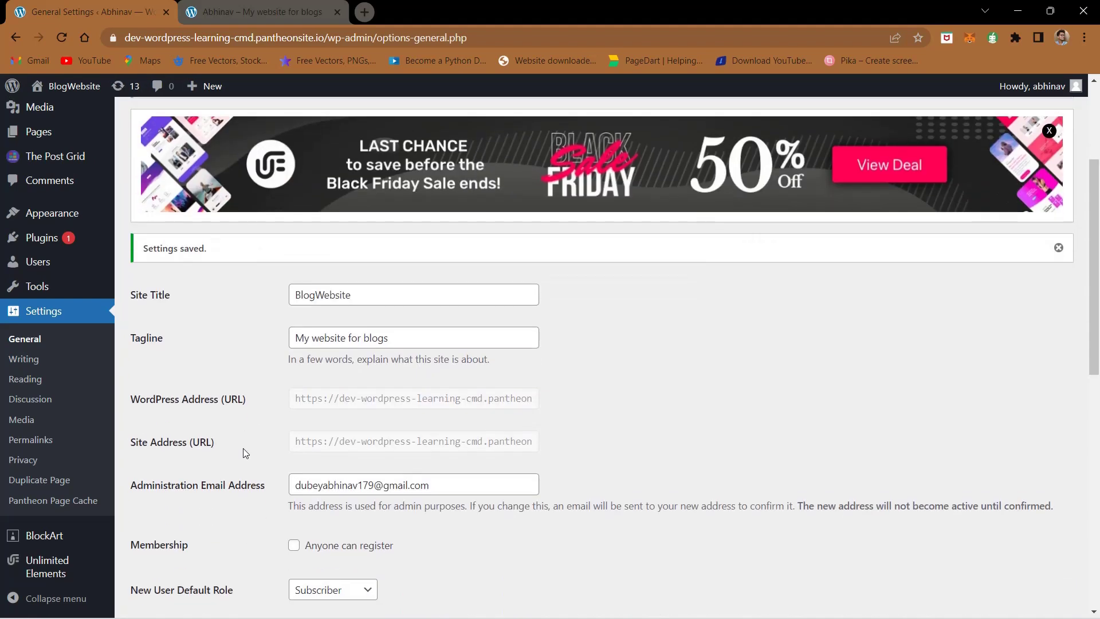
{"action": "scroll", "coordinate": [248, 424], "scroll_direction": "down", "scroll_amount": 3}
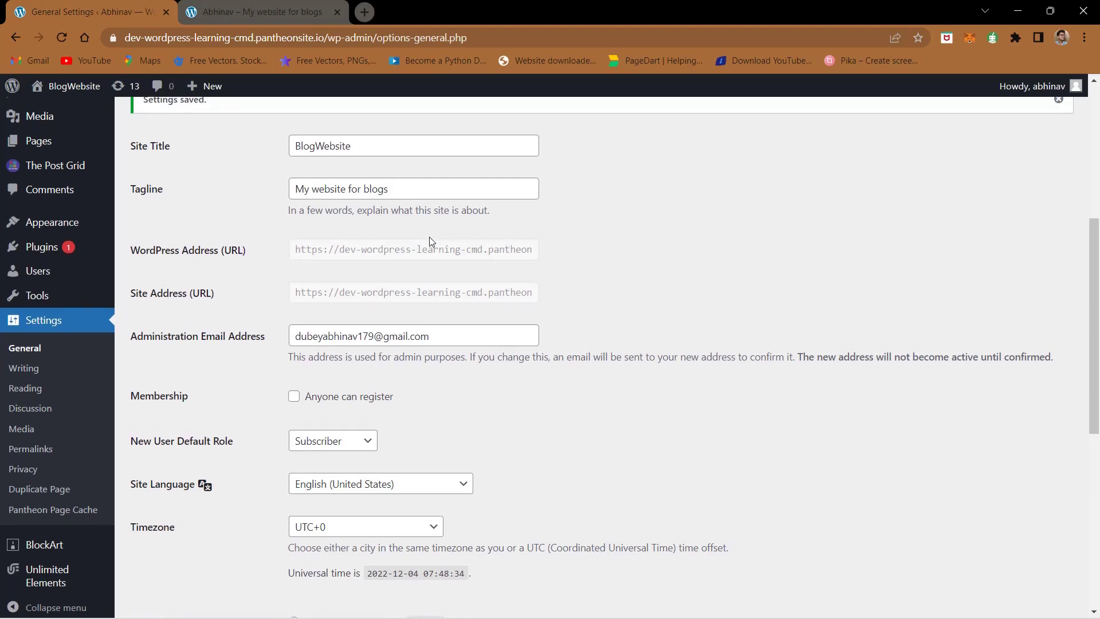
{"action": "scroll", "coordinate": [431, 241], "scroll_direction": "up", "scroll_amount": 1}
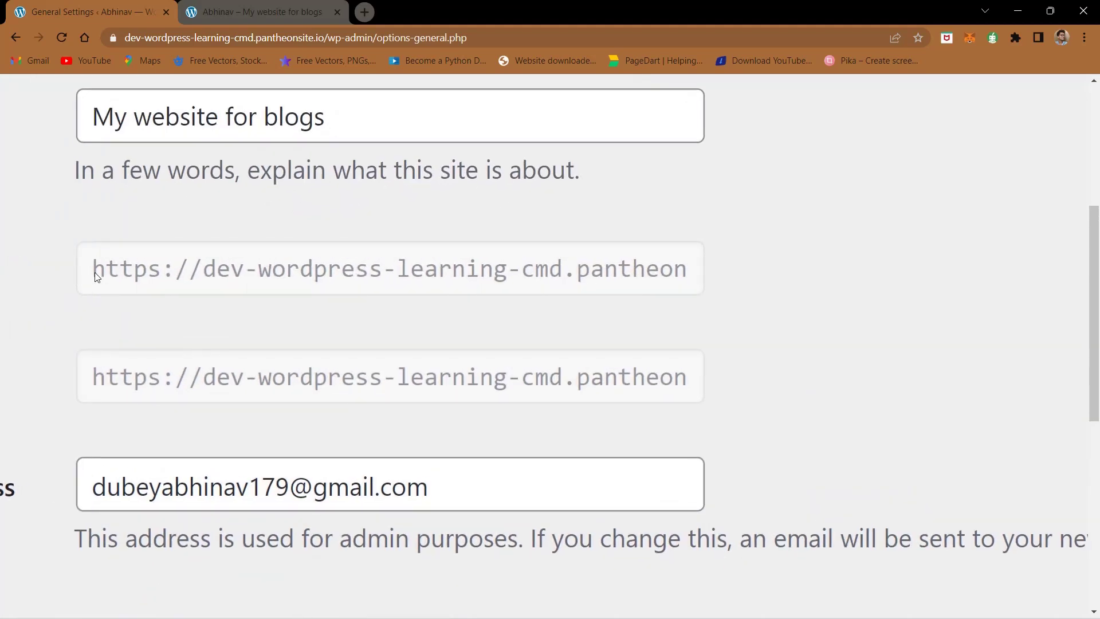
{"action": "left_click_drag", "start_coordinate": [95, 273], "coordinate": [100, 238]}
{"action": "left_click", "coordinate": [190, 320]}
{"action": "scroll", "coordinate": [191, 316], "scroll_direction": "down", "scroll_amount": 5}
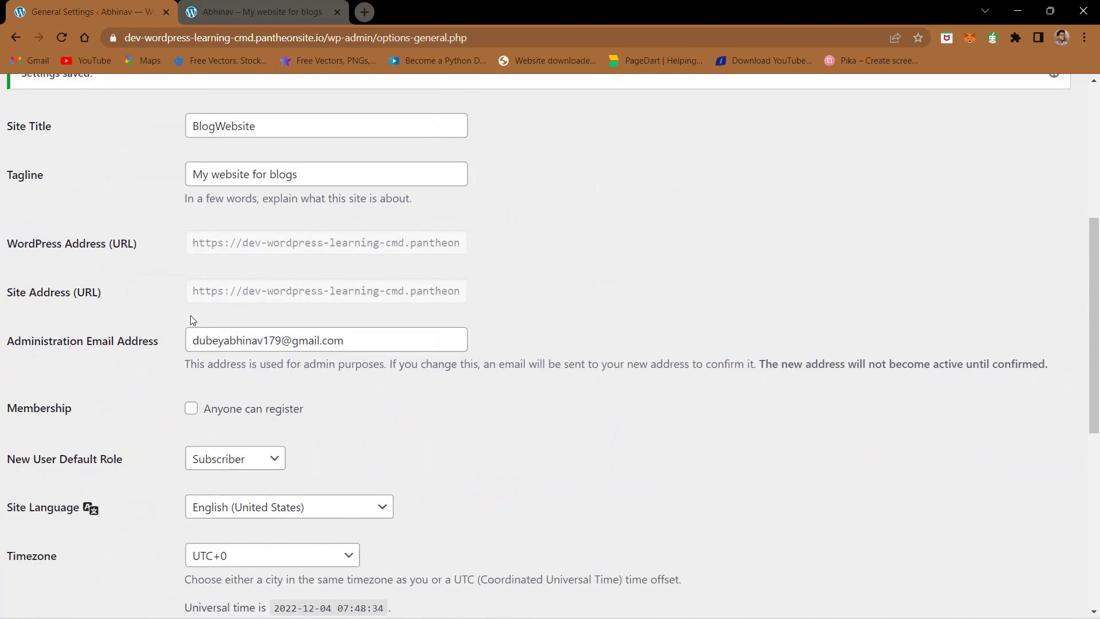
{"action": "right_click", "coordinate": [191, 319]}
{"action": "left_click_drag", "start_coordinate": [194, 289], "coordinate": [496, 299]}
{"action": "left_click", "coordinate": [440, 295]}
{"action": "scroll", "coordinate": [310, 349], "scroll_direction": "left", "scroll_amount": 2}
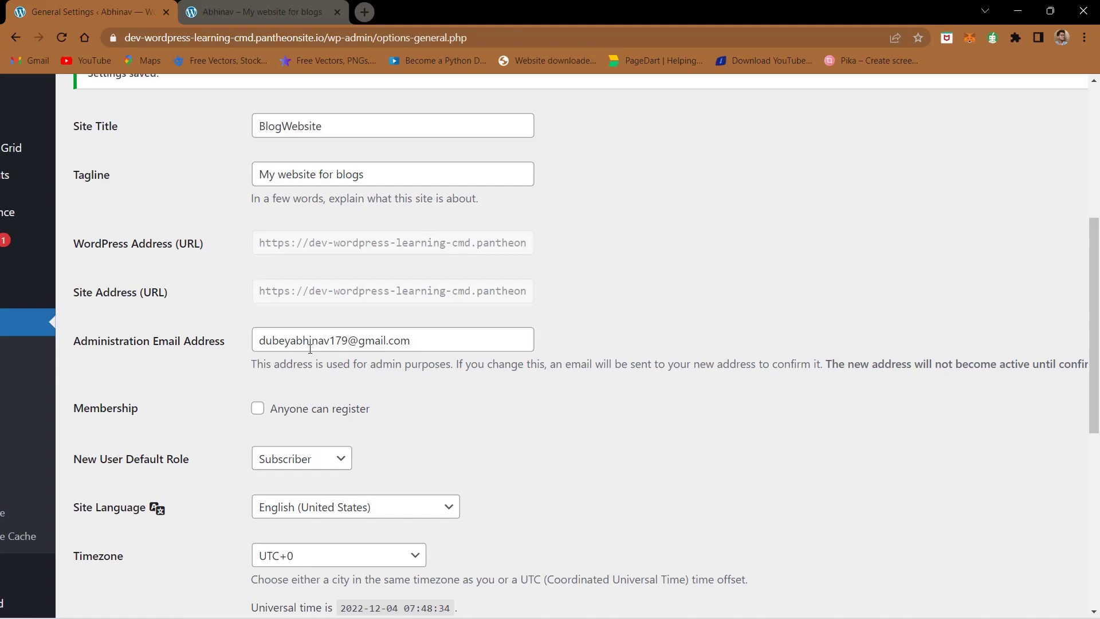
{"action": "scroll", "coordinate": [310, 349], "scroll_direction": "down", "scroll_amount": 3}
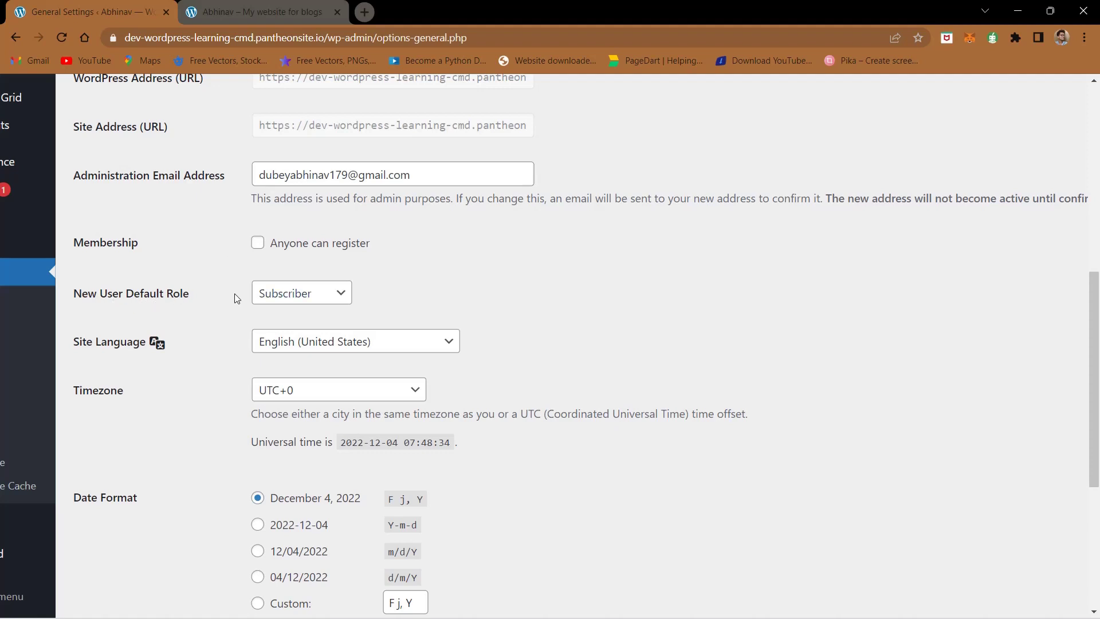
Review the new user default role and the date and time formats, and save the general settings
{"action": "left_click", "coordinate": [279, 296]}
{"action": "left_click", "coordinate": [219, 330]}
{"action": "scroll", "coordinate": [245, 393], "scroll_direction": "down", "scroll_amount": 3}
{"action": "scroll", "coordinate": [212, 503], "scroll_direction": "down", "scroll_amount": 3}
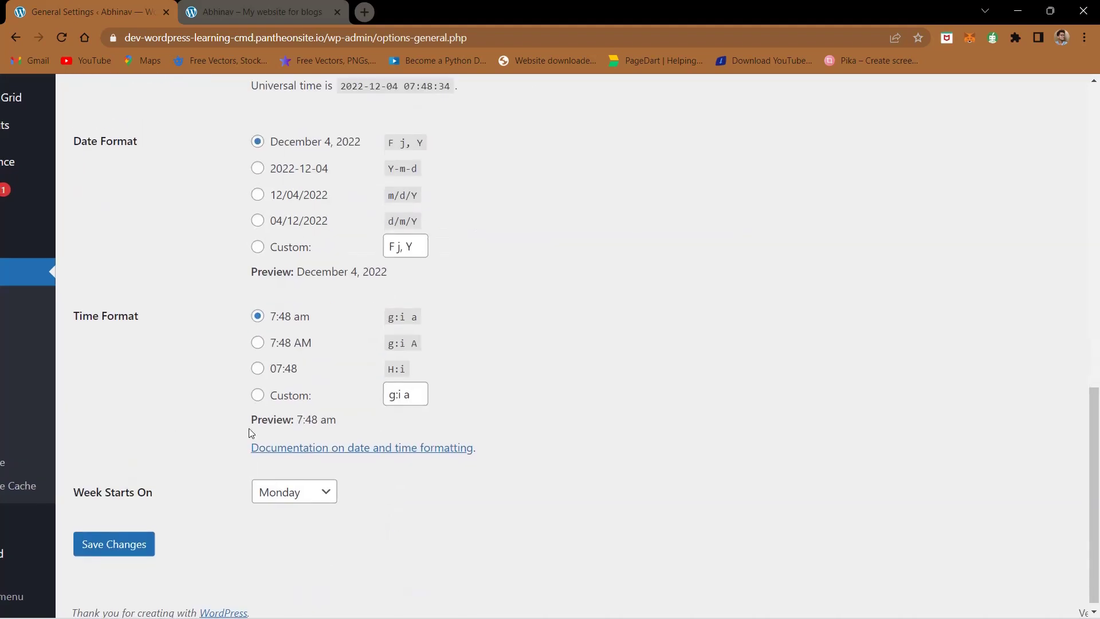
{"action": "left_click", "coordinate": [124, 547]}
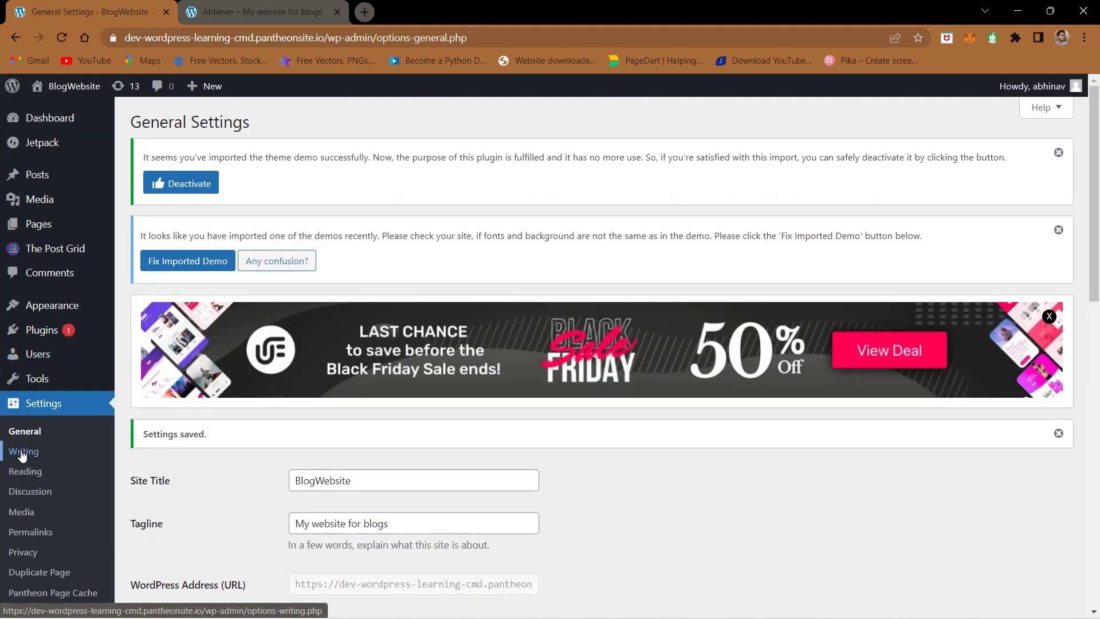
Open the Writing settings and examine the default post category, default post format and post via email options
{"action": "left_click", "coordinate": [23, 453]}
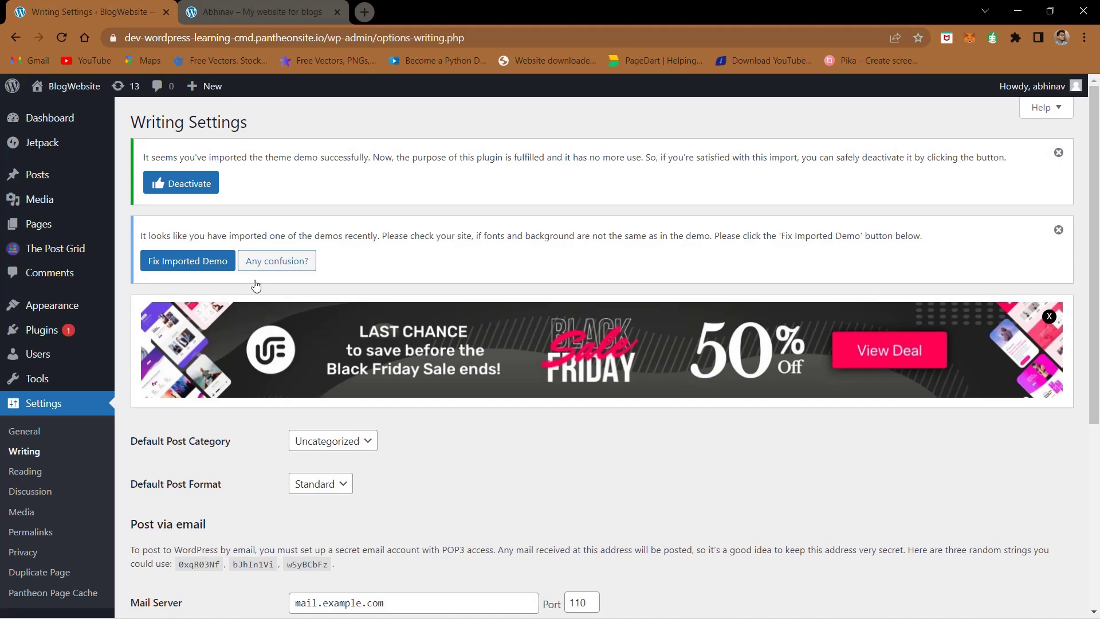
{"action": "scroll", "coordinate": [246, 431], "scroll_direction": "down", "scroll_amount": 3}
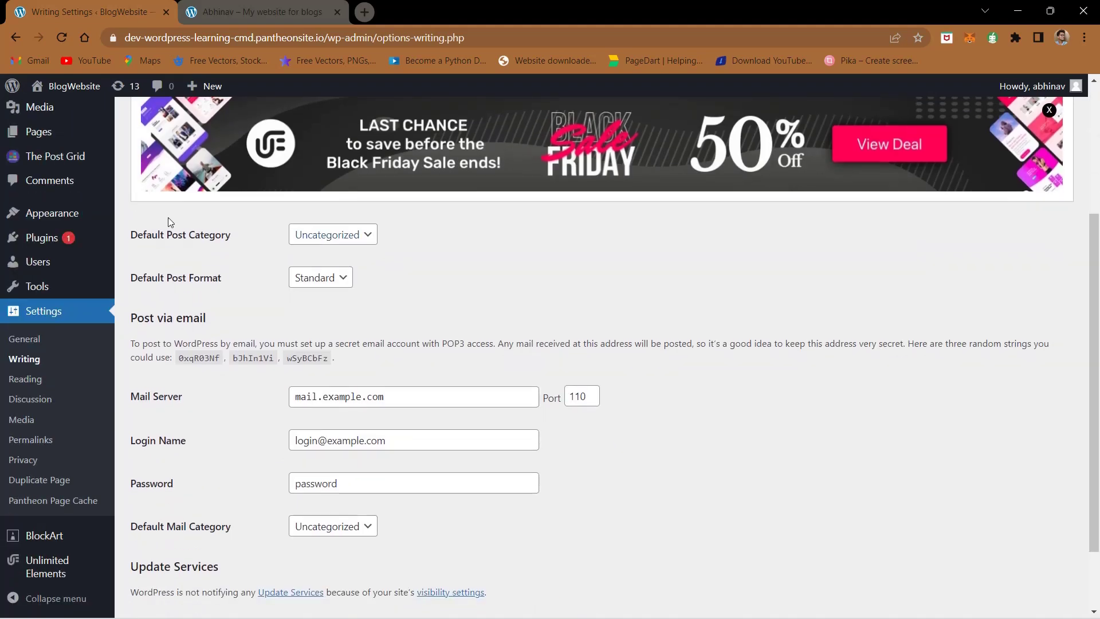
{"action": "left_click_drag", "start_coordinate": [127, 239], "coordinate": [253, 235]}
{"action": "left_click", "coordinate": [253, 235]}
{"action": "left_click", "coordinate": [319, 236]}
{"action": "left_click", "coordinate": [323, 252]}
{"action": "left_click", "coordinate": [340, 278]}
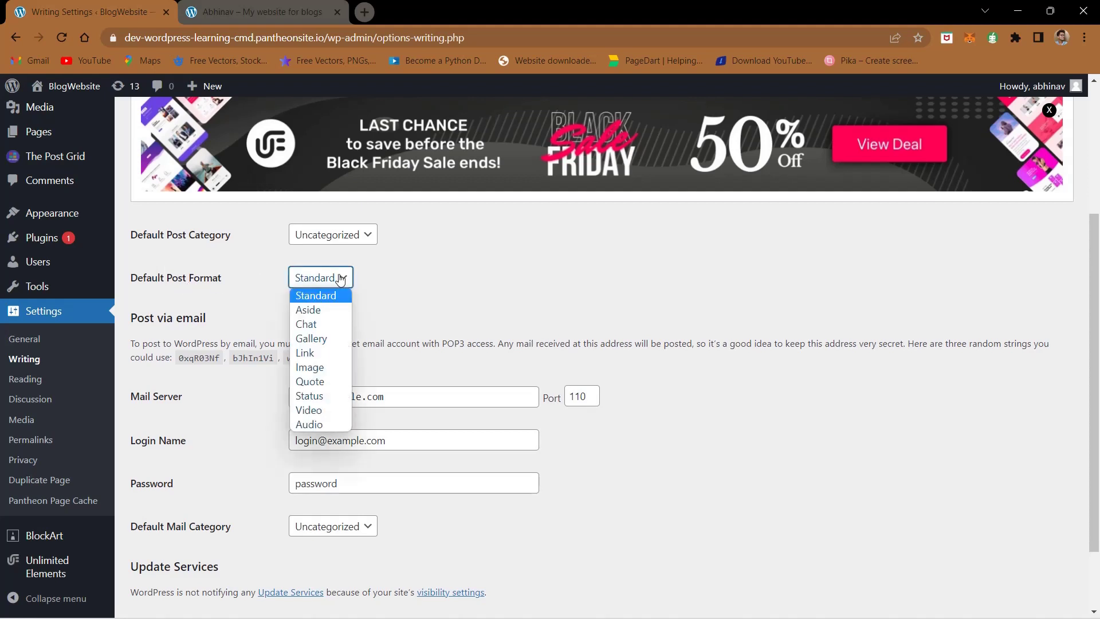
{"action": "left_click", "coordinate": [254, 263]}
{"action": "scroll", "coordinate": [255, 263], "scroll_direction": "down", "scroll_amount": 2}
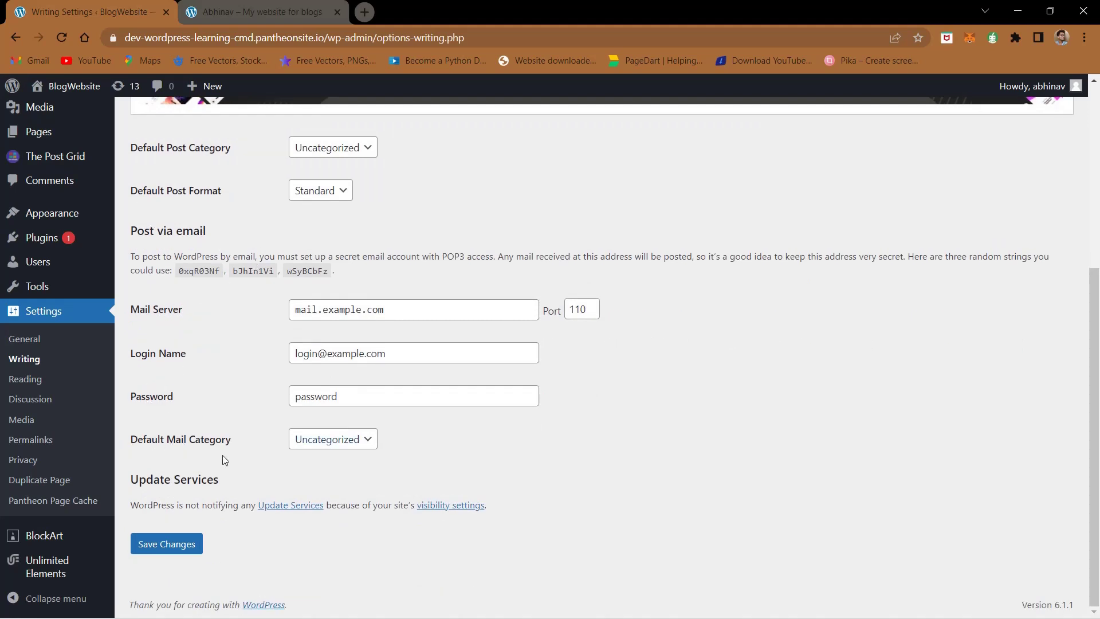
Open the Reading settings, examine the static homepage choices and compare them with the site's front page
{"action": "left_click", "coordinate": [27, 382]}
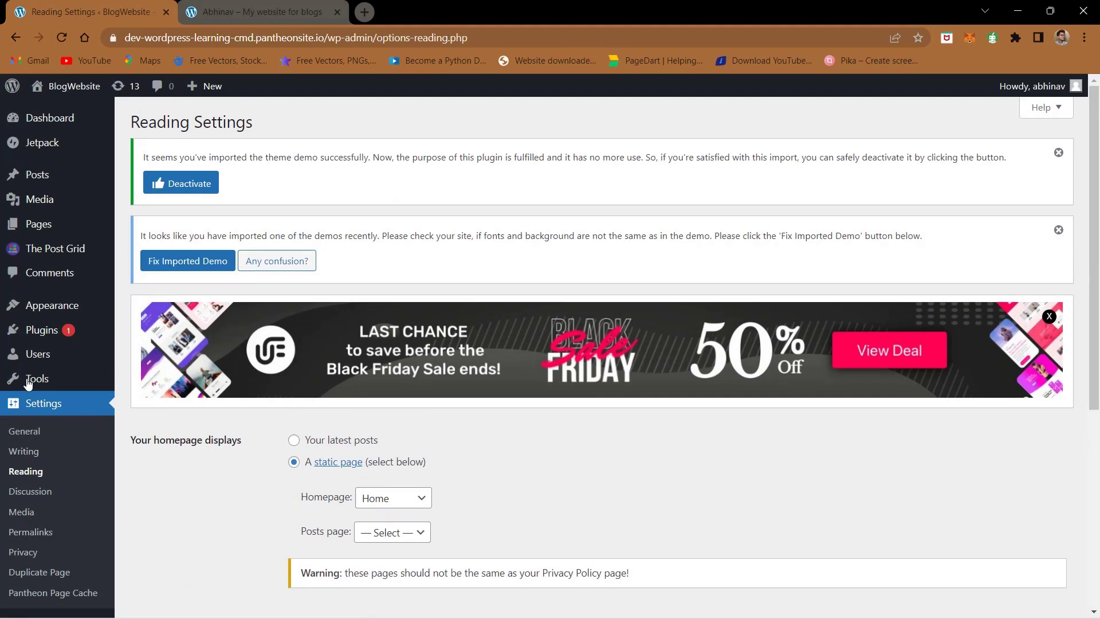
{"action": "scroll", "coordinate": [258, 445], "scroll_direction": "down", "scroll_amount": 3}
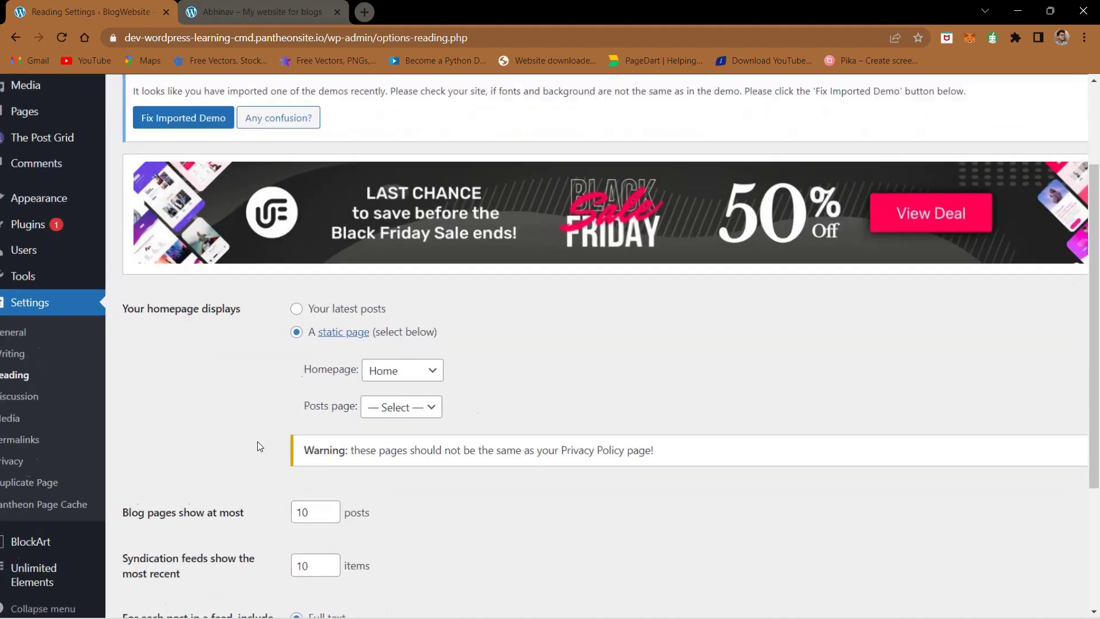
{"action": "scroll", "coordinate": [259, 446], "scroll_direction": "up", "scroll_amount": 5}
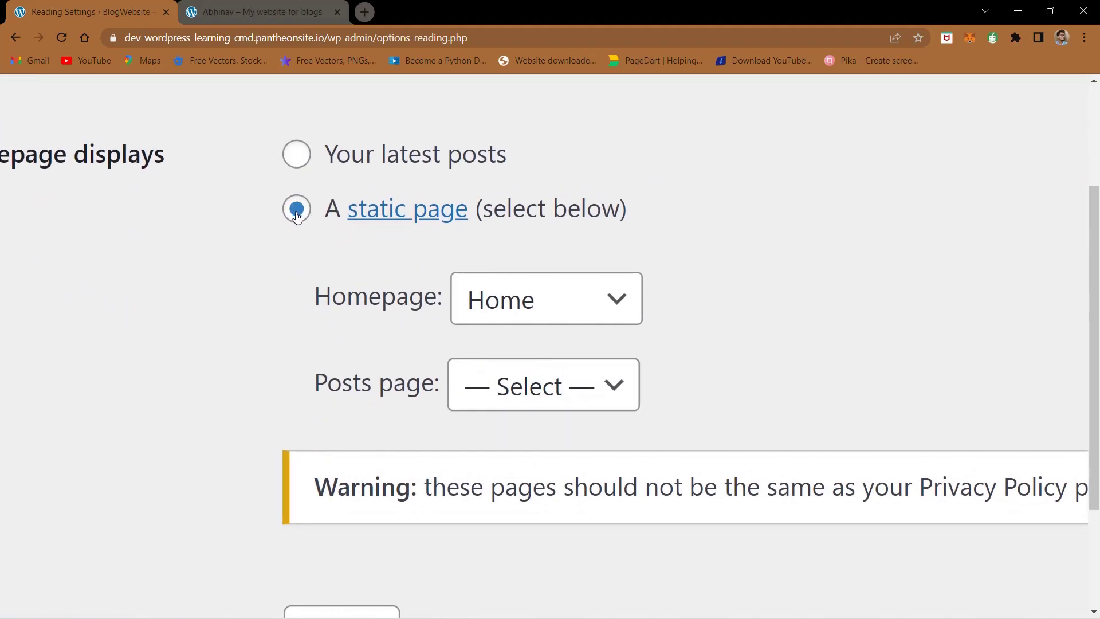
{"action": "left_click", "coordinate": [568, 315]}
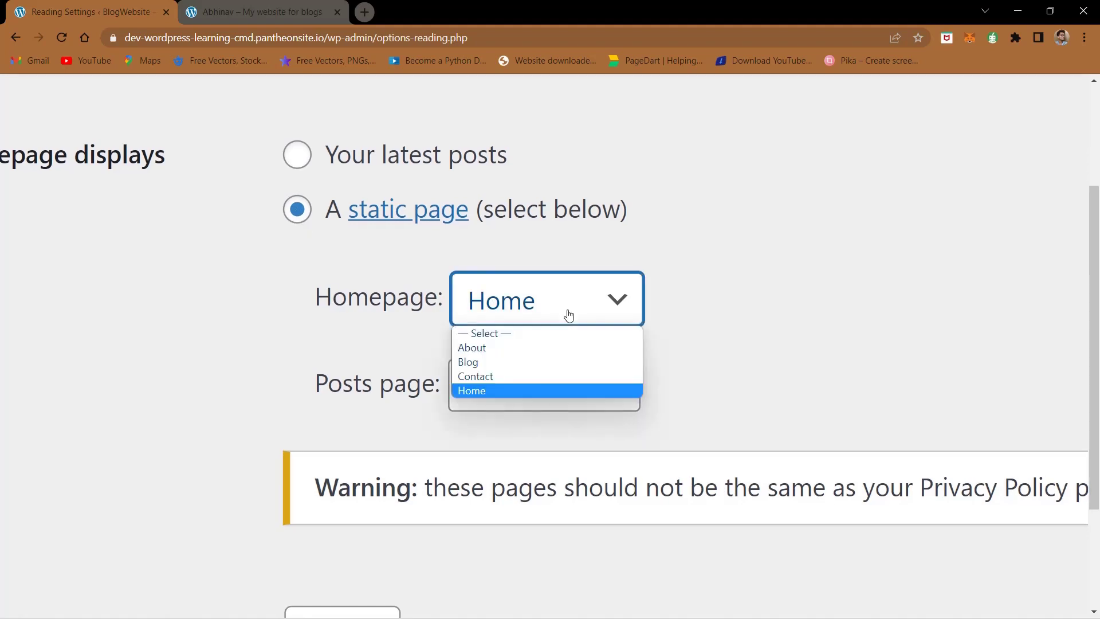
{"action": "left_click", "coordinate": [298, 11]}
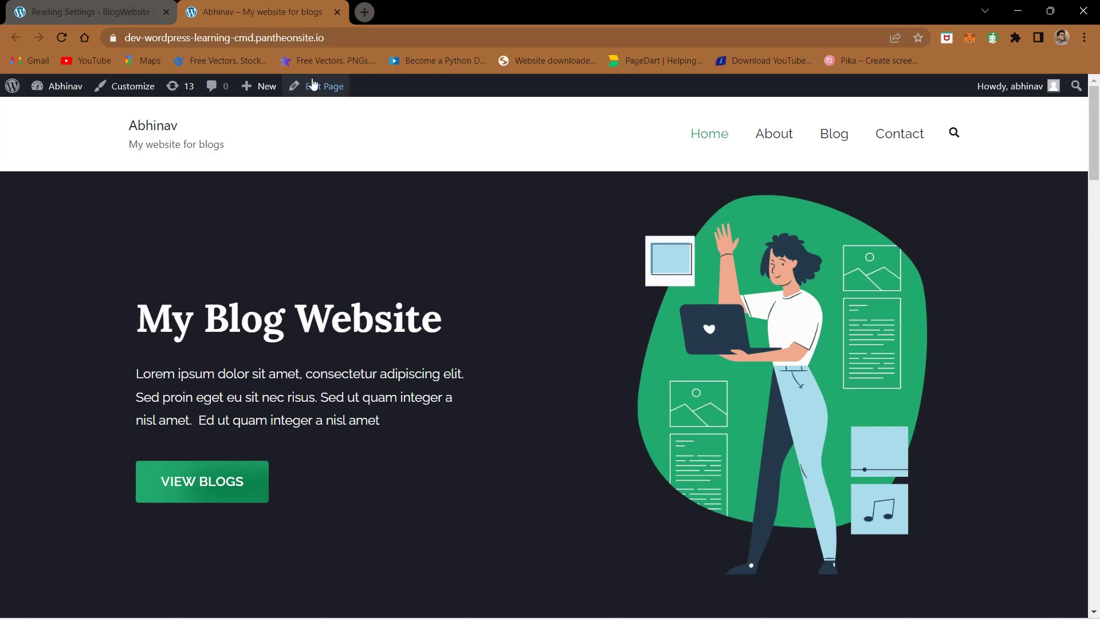
{"action": "left_click", "coordinate": [306, 39]}
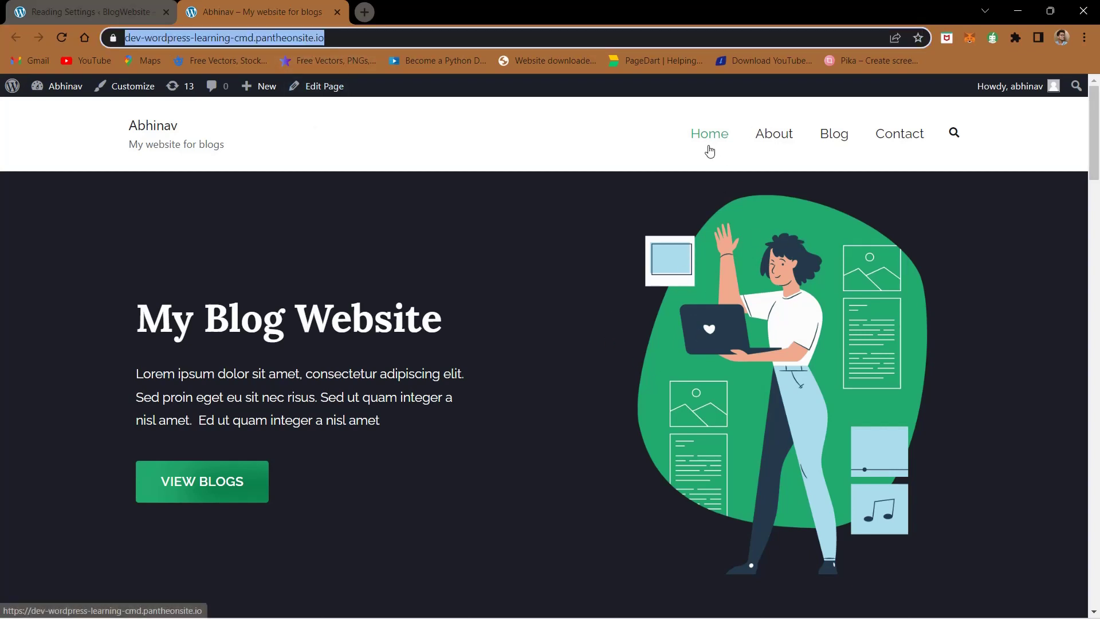
{"action": "left_click", "coordinate": [168, 5]}
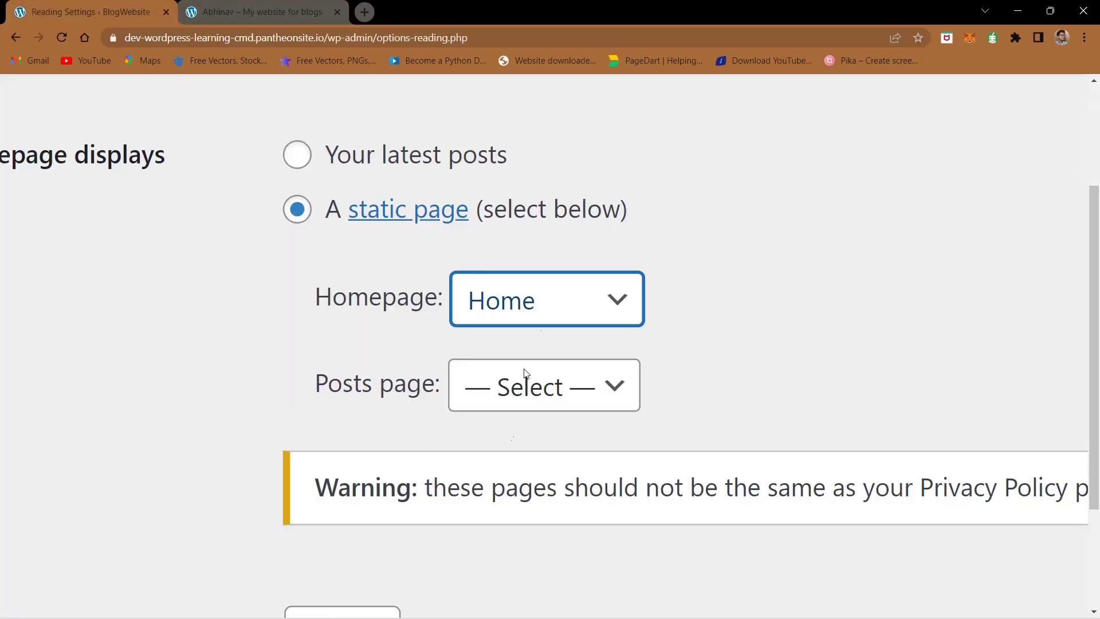
Set the static homepage to the Contact page and save the reading settings
{"action": "left_click", "coordinate": [541, 301]}
{"action": "left_click", "coordinate": [501, 377]}
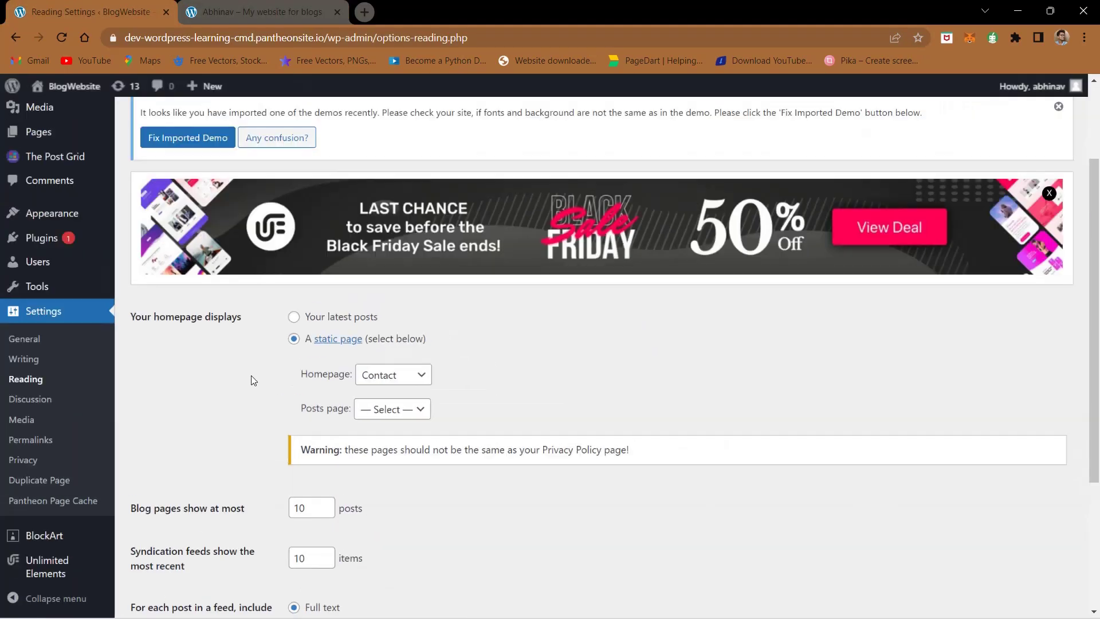
{"action": "scroll", "coordinate": [254, 380], "scroll_direction": "down", "scroll_amount": 3}
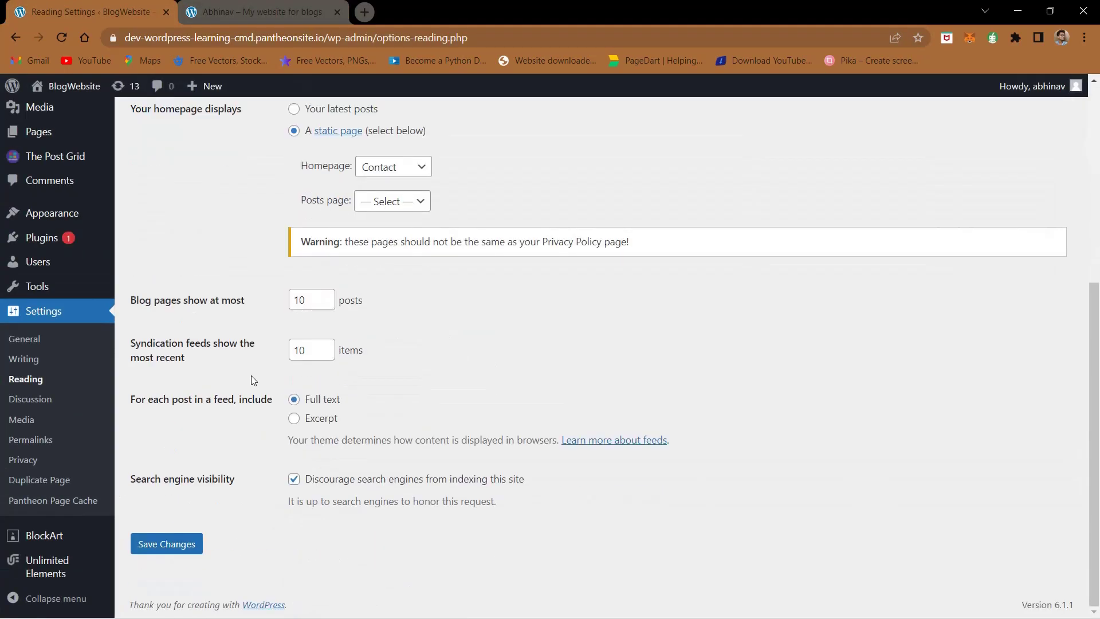
{"action": "left_click", "coordinate": [168, 549]}
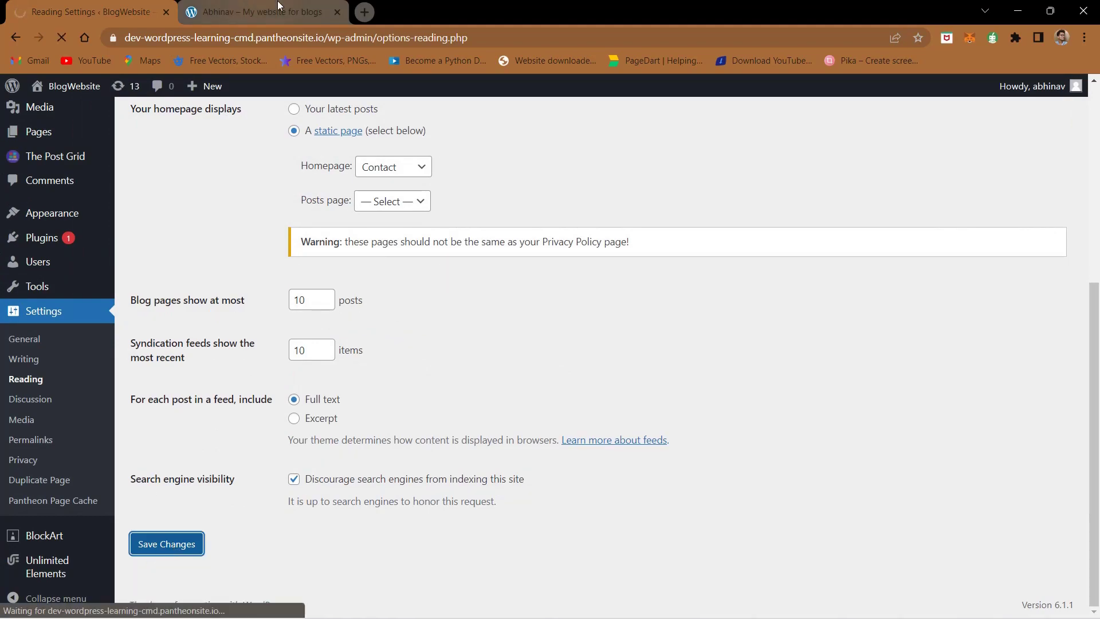
Open dev-wordpress-learning-cmd.pantheonsite.io in a new tab to check its homepage, and return to the Reading settings
{"action": "left_click", "coordinate": [364, 12]}
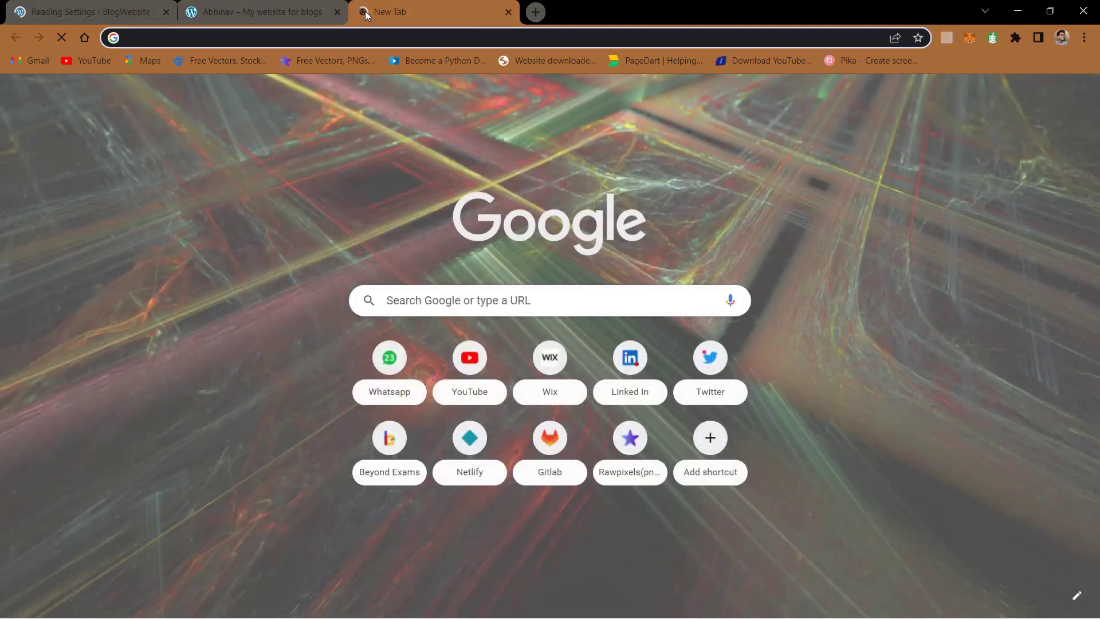
{"action": "type", "text": "dev"}
{"action": "key", "text": "Return"}
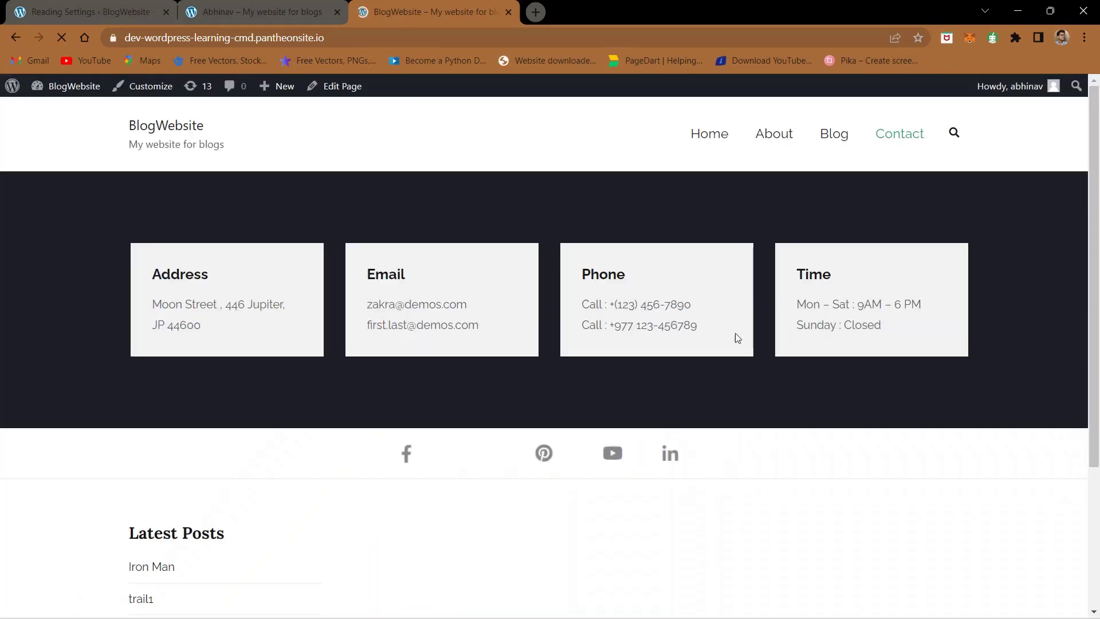
{"action": "scroll", "coordinate": [621, 416], "scroll_direction": "down", "scroll_amount": 3}
{"action": "scroll", "coordinate": [622, 412], "scroll_direction": "up", "scroll_amount": 3}
{"action": "key", "text": "ctrl+1"}
Choose Home as the static homepage in the Reading settings
{"action": "scroll", "coordinate": [448, 487], "scroll_direction": "down", "scroll_amount": 3}
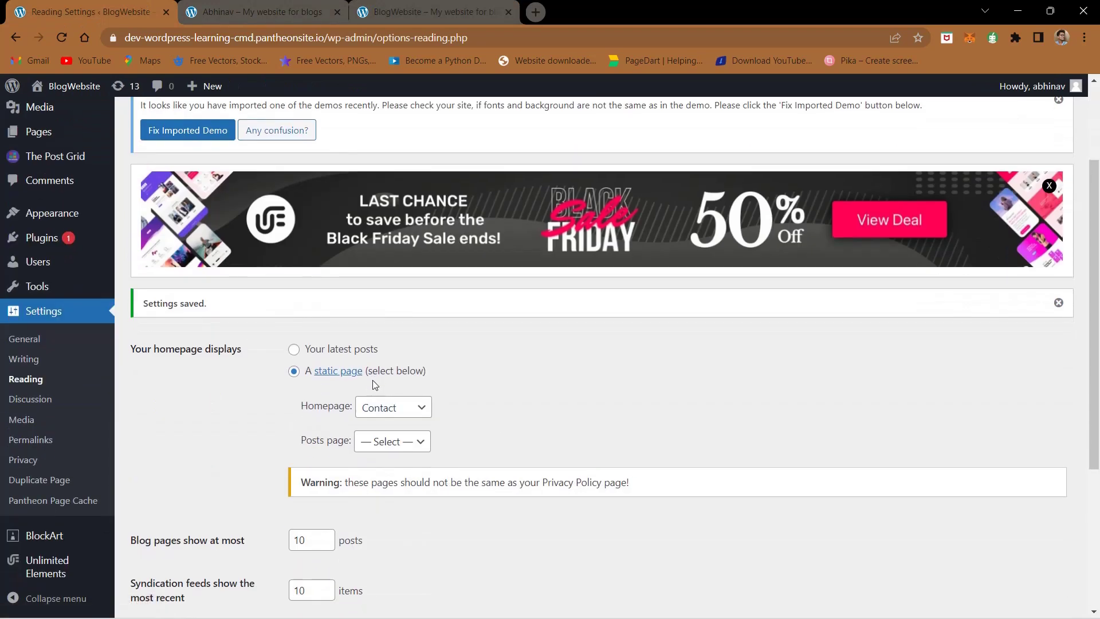
{"action": "left_click", "coordinate": [383, 408]}
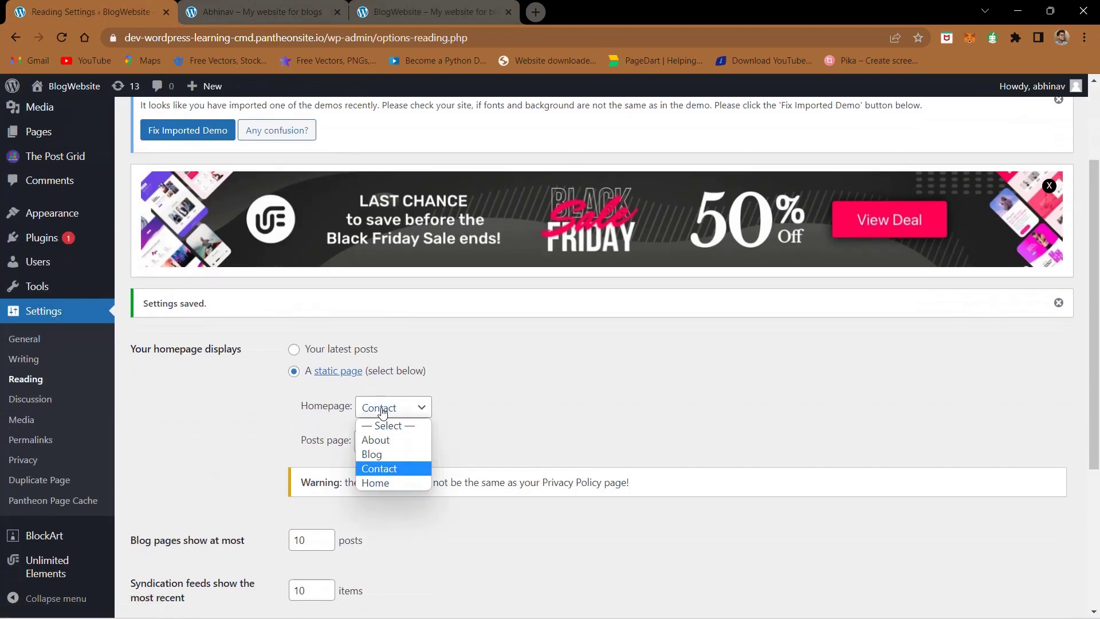
{"action": "left_click", "coordinate": [379, 484]}
Examine the blog page and syndication feed limits, feed content and search engine visibility options
{"action": "scroll", "coordinate": [210, 448], "scroll_direction": "down", "scroll_amount": 3}
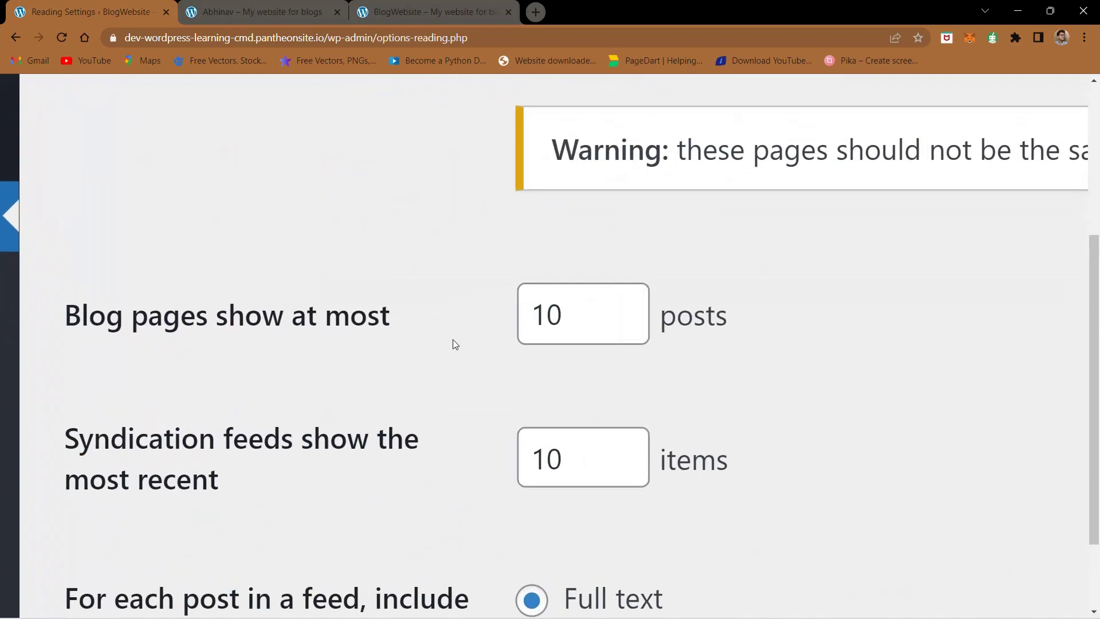
{"action": "scroll", "coordinate": [454, 344], "scroll_direction": "down", "scroll_amount": 4}
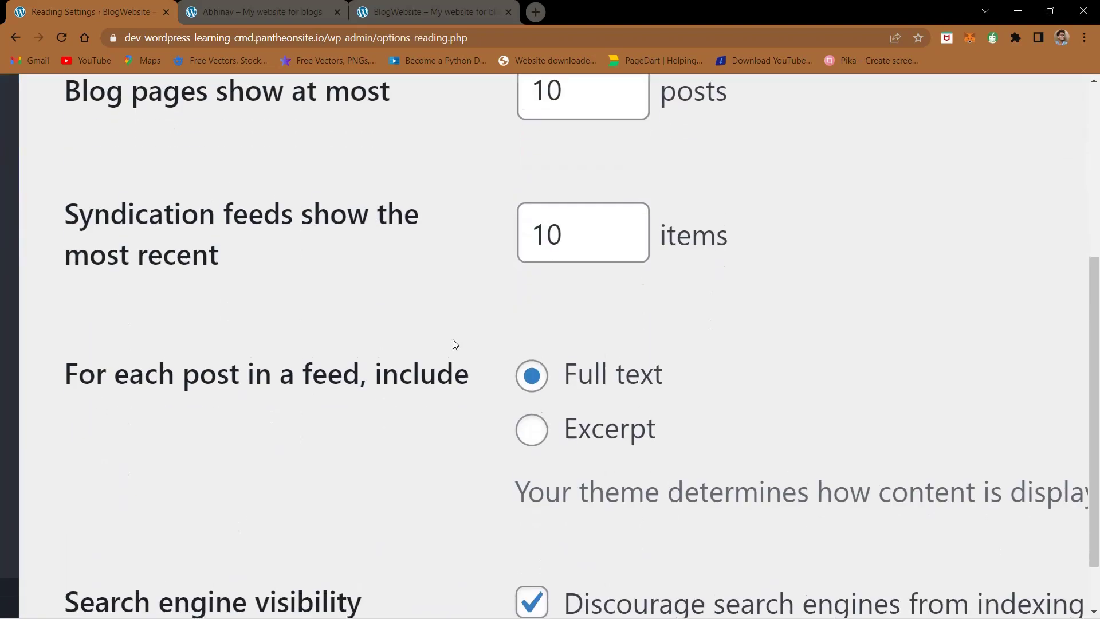
{"action": "scroll", "coordinate": [261, 355], "scroll_direction": "down", "scroll_amount": 3}
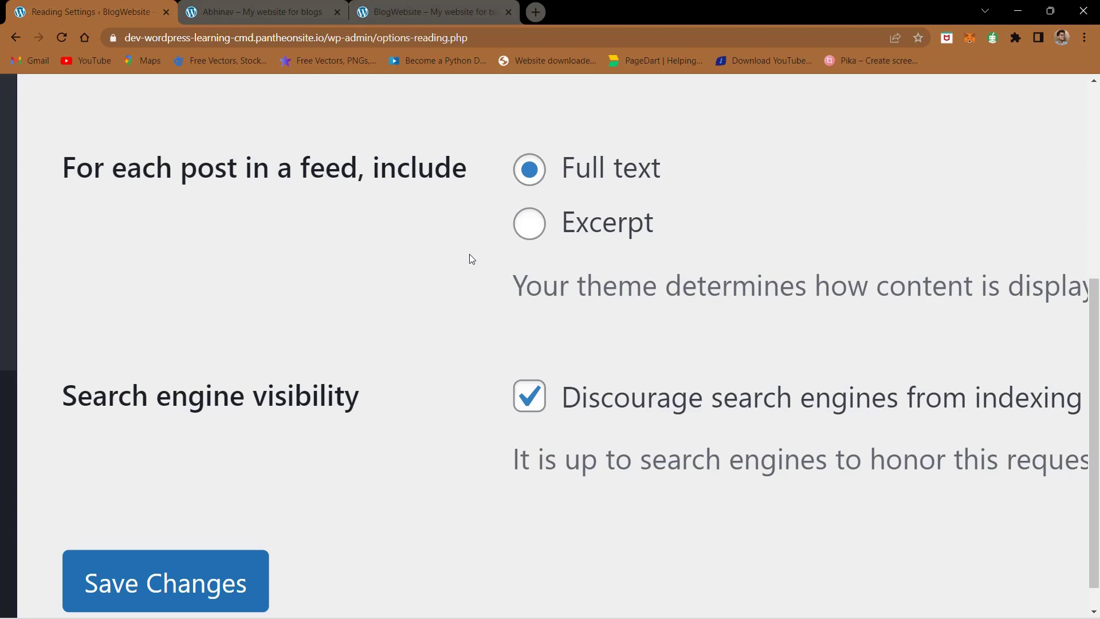
{"action": "scroll", "coordinate": [343, 441], "scroll_direction": "down", "scroll_amount": 3}
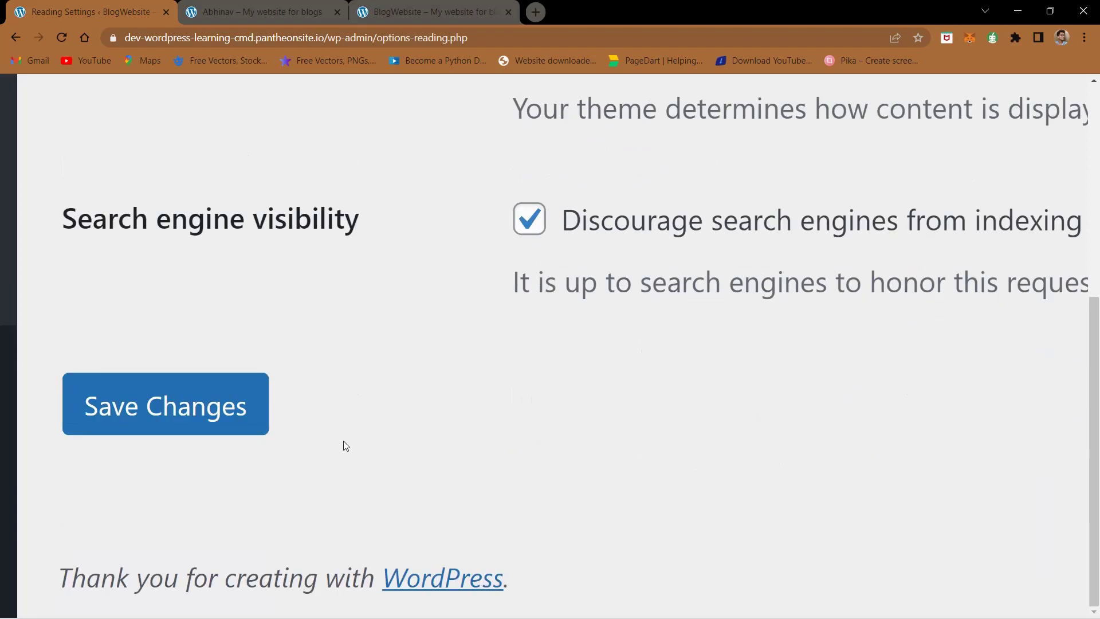
Open the Discussion settings and examine the comment notification, moderation, disallowed keys and avatar options
{"action": "key", "text": "ctrl+0"}
{"action": "left_click", "coordinate": [34, 398]}
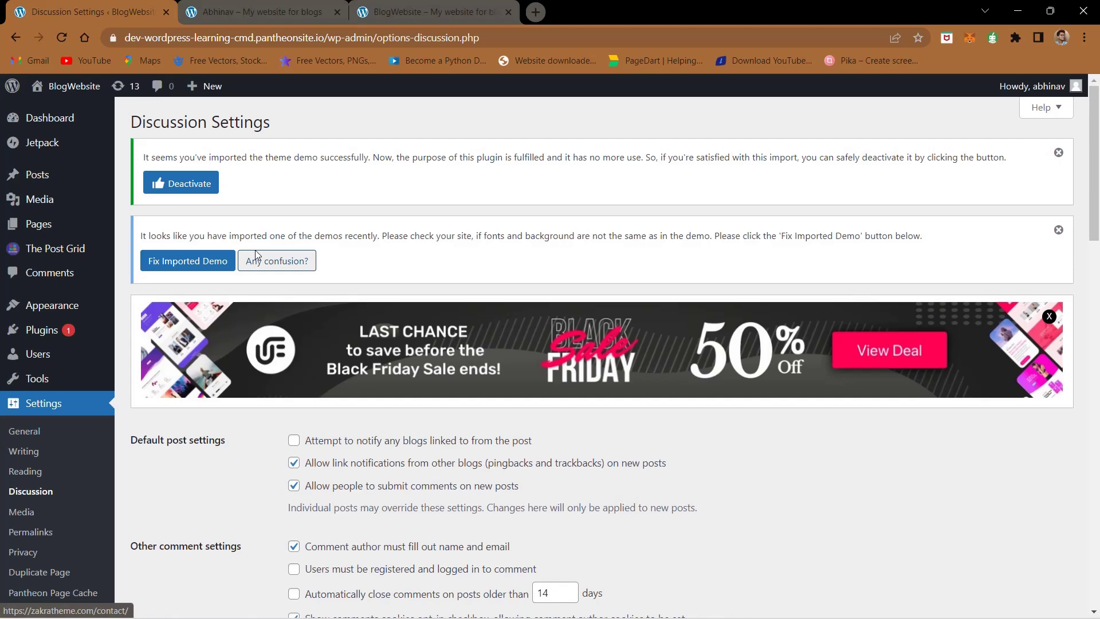
{"action": "scroll", "coordinate": [256, 254], "scroll_direction": "down", "scroll_amount": 10}
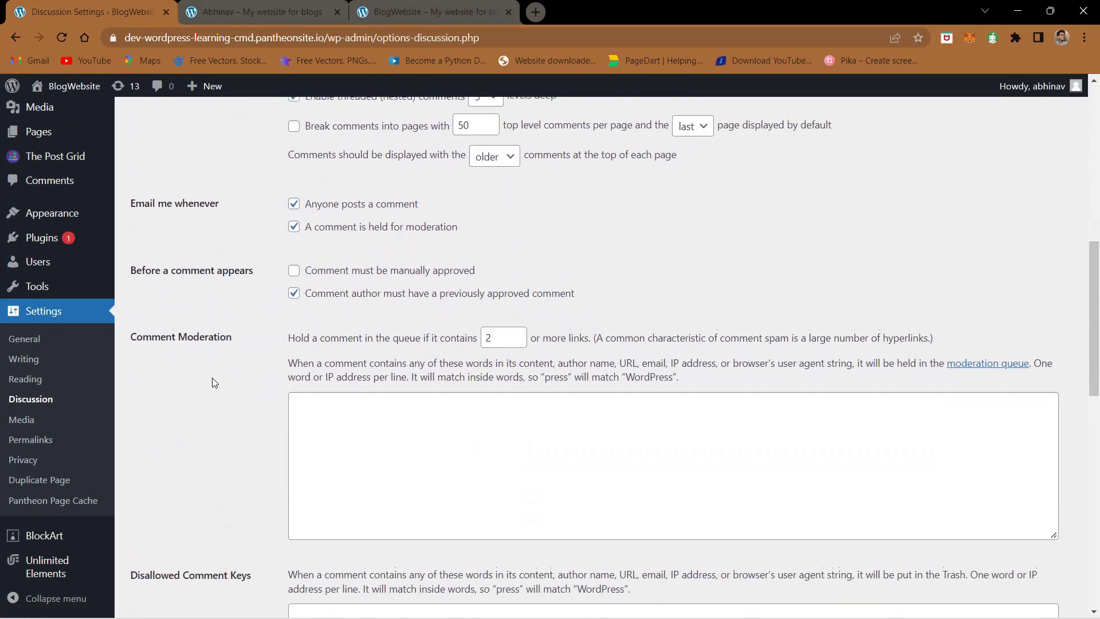
{"action": "scroll", "coordinate": [207, 326], "scroll_direction": "down", "scroll_amount": 6}
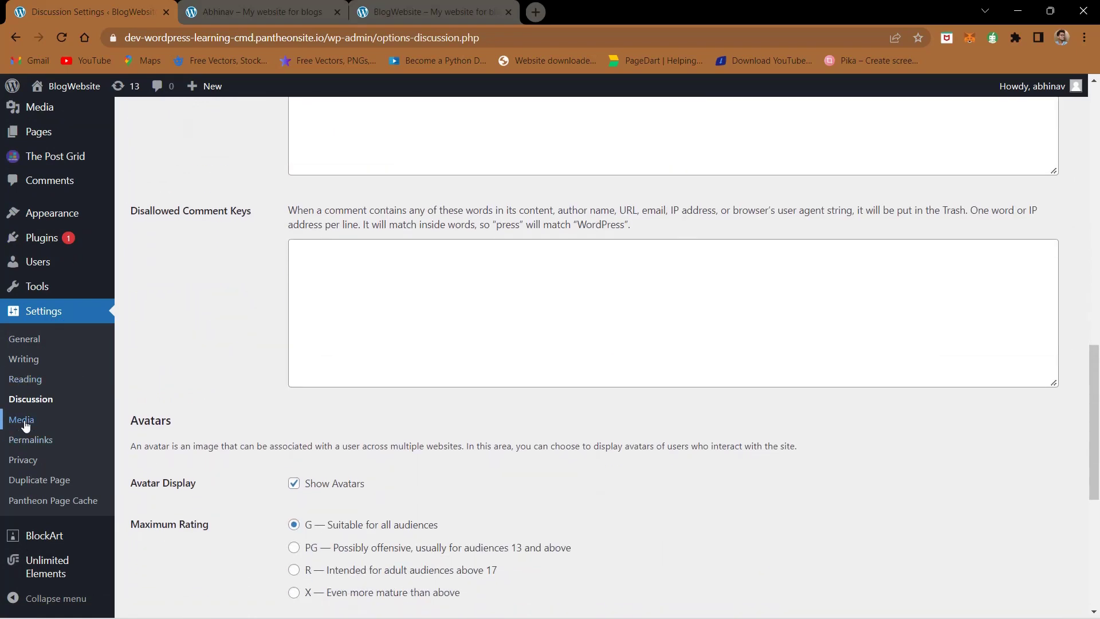
Examine the image sizes in the Media settings and the URL structure options in the Permalink settings
{"action": "left_click", "coordinate": [23, 422]}
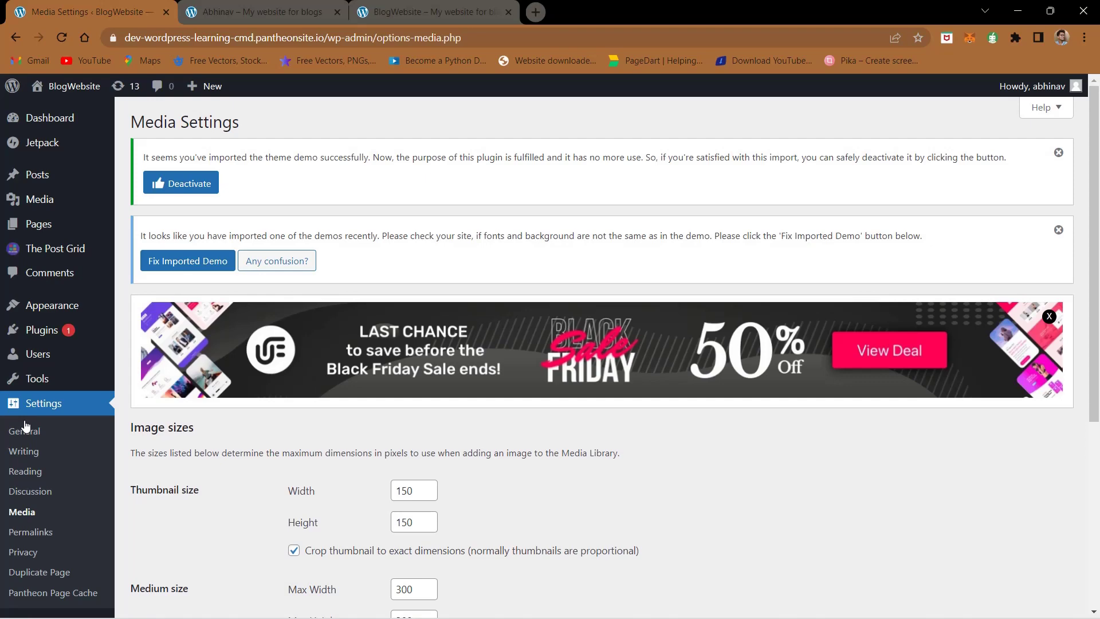
{"action": "scroll", "coordinate": [210, 553], "scroll_direction": "down", "scroll_amount": 5}
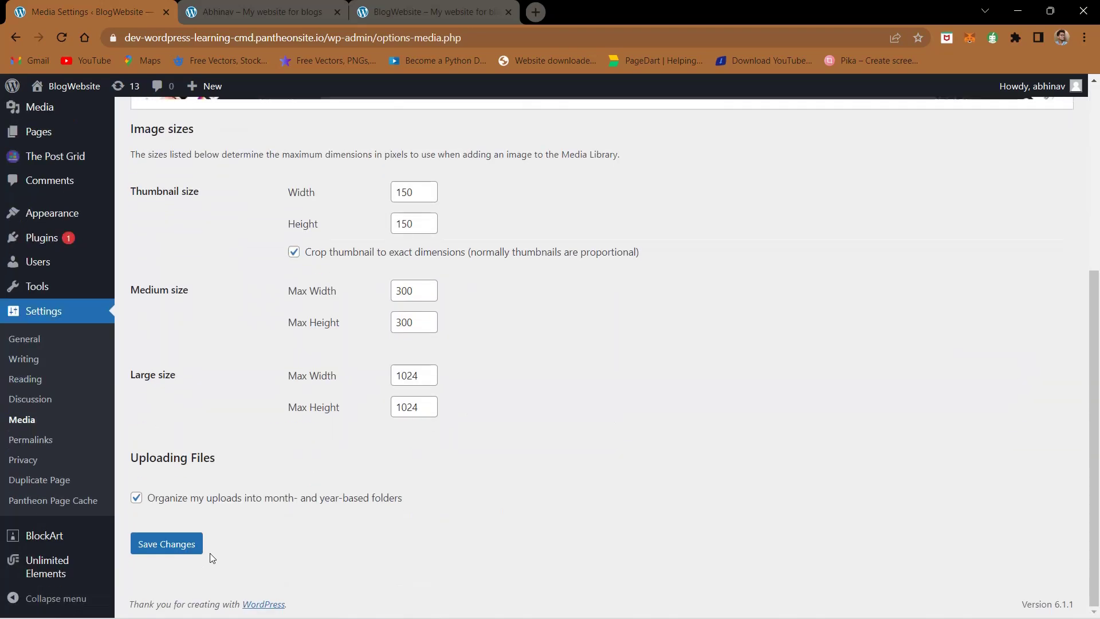
{"action": "left_click", "coordinate": [33, 439]}
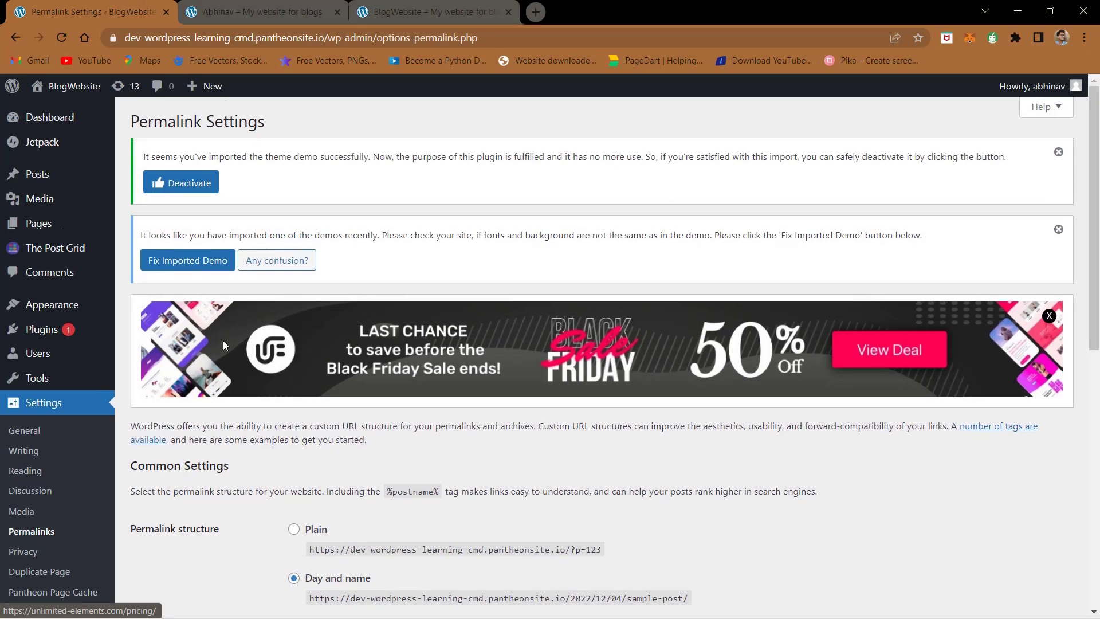
{"action": "scroll", "coordinate": [223, 341], "scroll_direction": "down", "scroll_amount": 9}
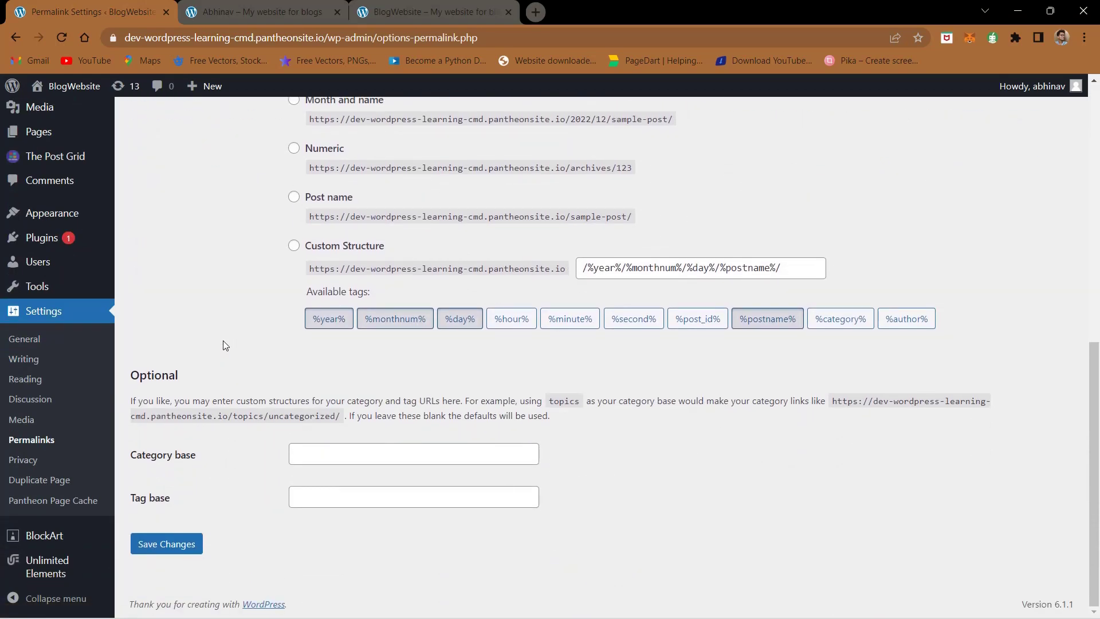
Open the Privacy settings and examine the option for creating a new Privacy Policy page
{"action": "left_click", "coordinate": [20, 465]}
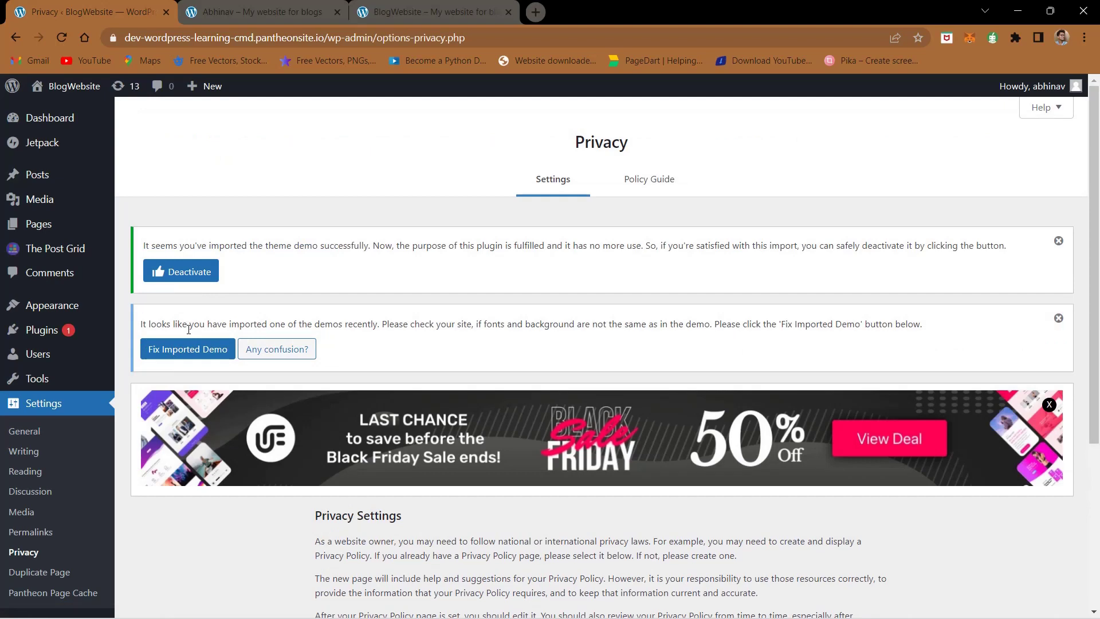
{"action": "scroll", "coordinate": [188, 330], "scroll_direction": "down", "scroll_amount": 4}
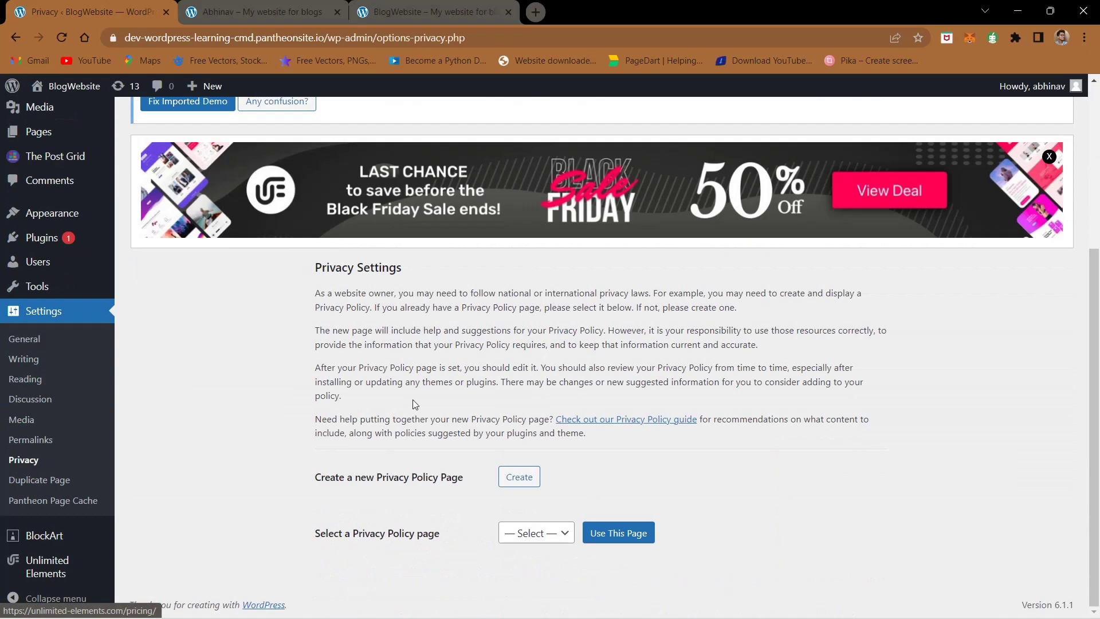
{"action": "scroll", "coordinate": [317, 485], "scroll_direction": "up", "scroll_amount": 5}
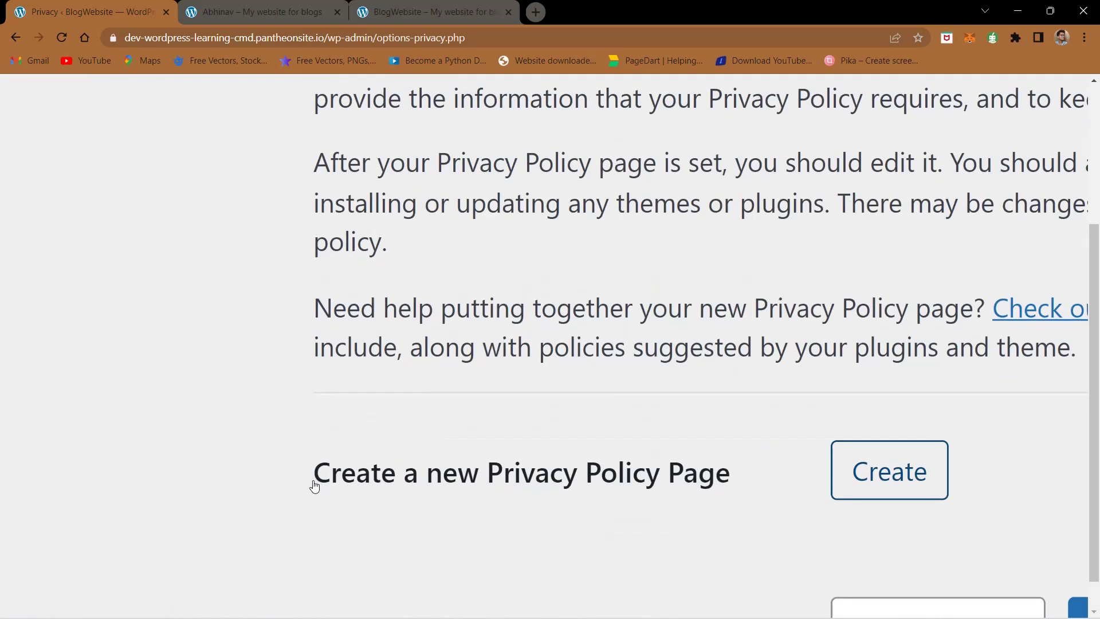
{"action": "left_click_drag", "start_coordinate": [313, 485], "coordinate": [744, 486]}
{"action": "left_click", "coordinate": [744, 485]}
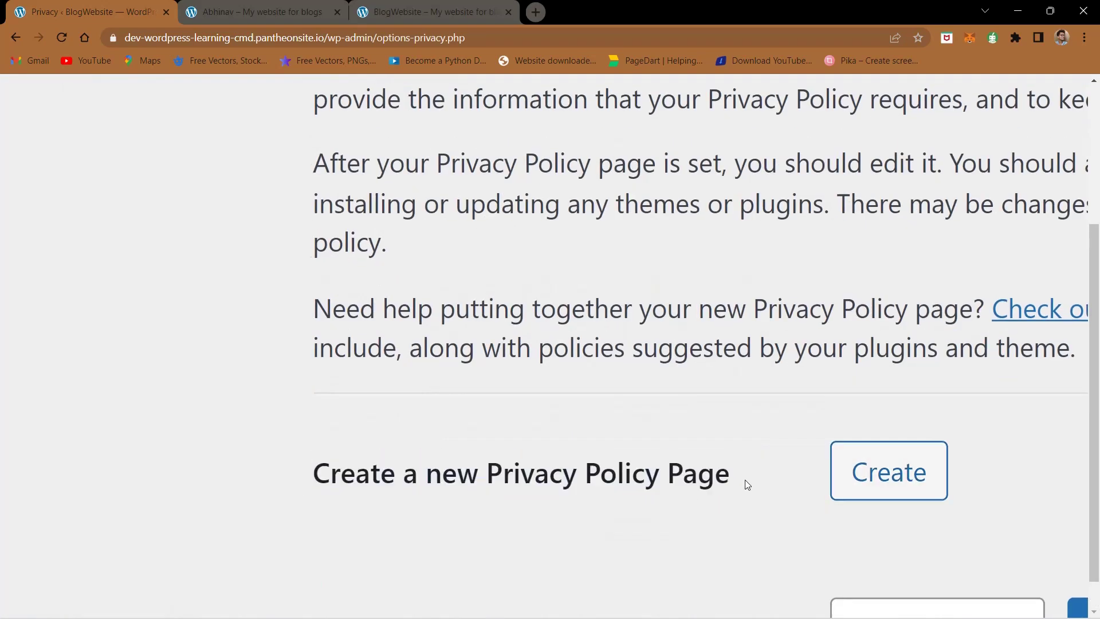
Examine the Privacy settings for creating a new Privacy Policy page or selecting an existing one
{"action": "scroll", "coordinate": [745, 481], "scroll_direction": "down", "scroll_amount": 5}
{"action": "scroll", "coordinate": [745, 483], "scroll_direction": "down", "scroll_amount": 2}
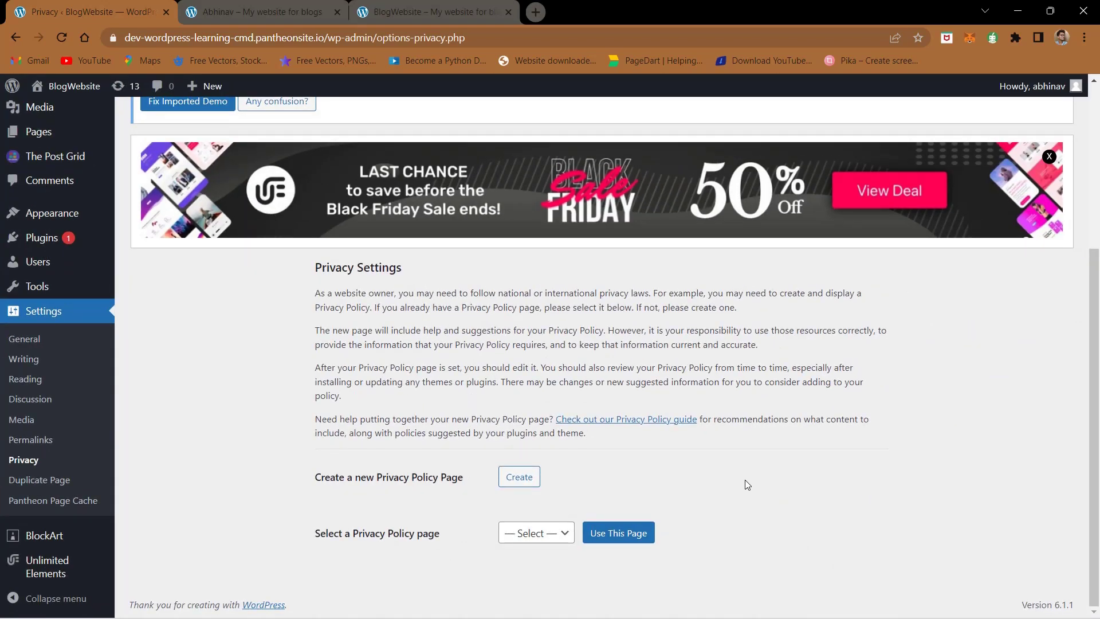
{"action": "scroll", "coordinate": [249, 309], "scroll_direction": "up", "scroll_amount": 4}
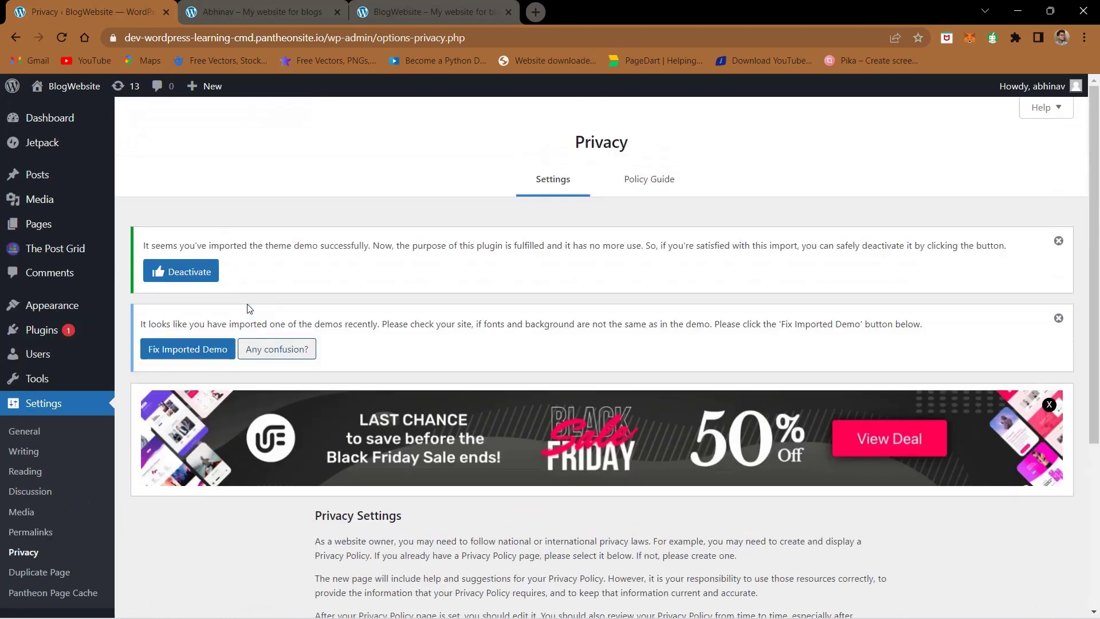
Open the list of all posts and examine it along with the related add, category and tag sections
{"action": "left_click", "coordinate": [37, 174]}
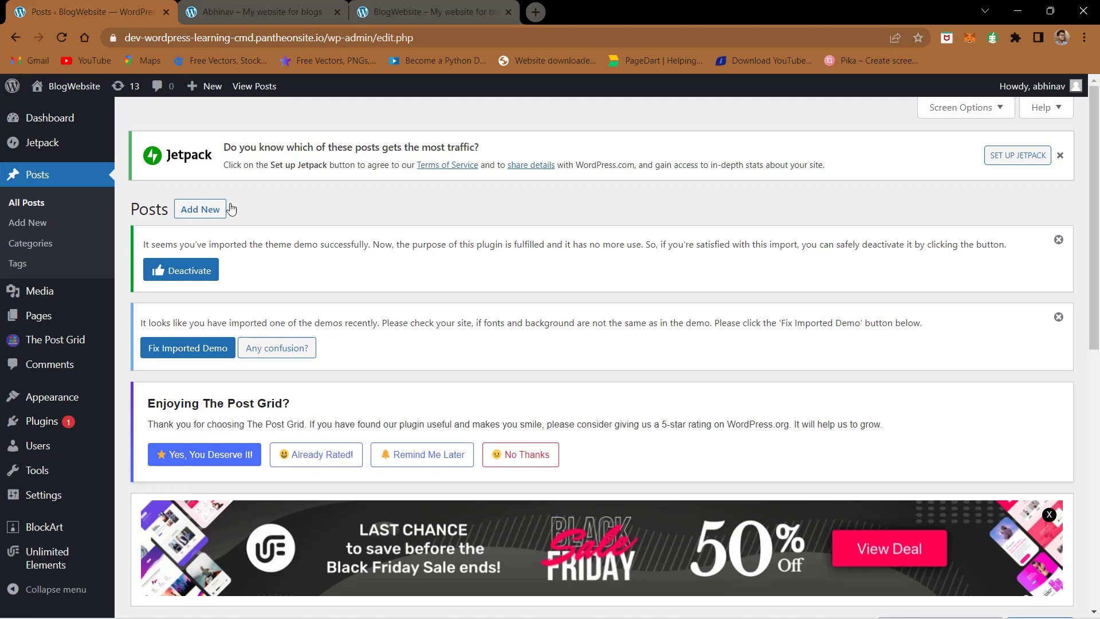
{"action": "scroll", "coordinate": [265, 215], "scroll_direction": "down", "scroll_amount": 9}
{"action": "scroll", "coordinate": [266, 215], "scroll_direction": "up", "scroll_amount": 9}
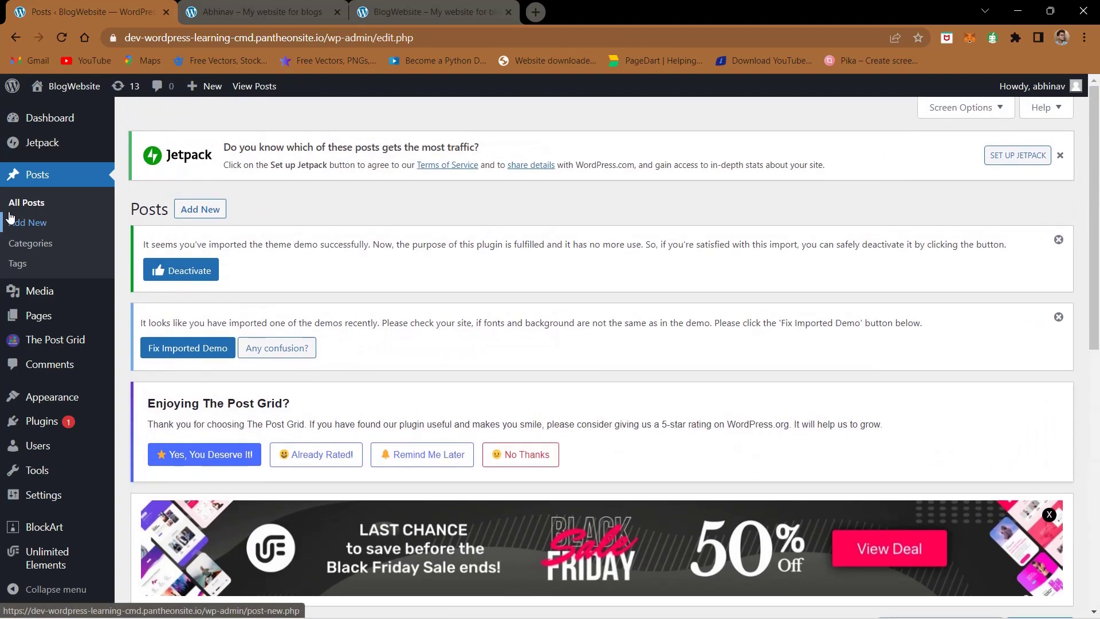
{"action": "scroll", "coordinate": [10, 217], "scroll_direction": "up", "scroll_amount": 5}
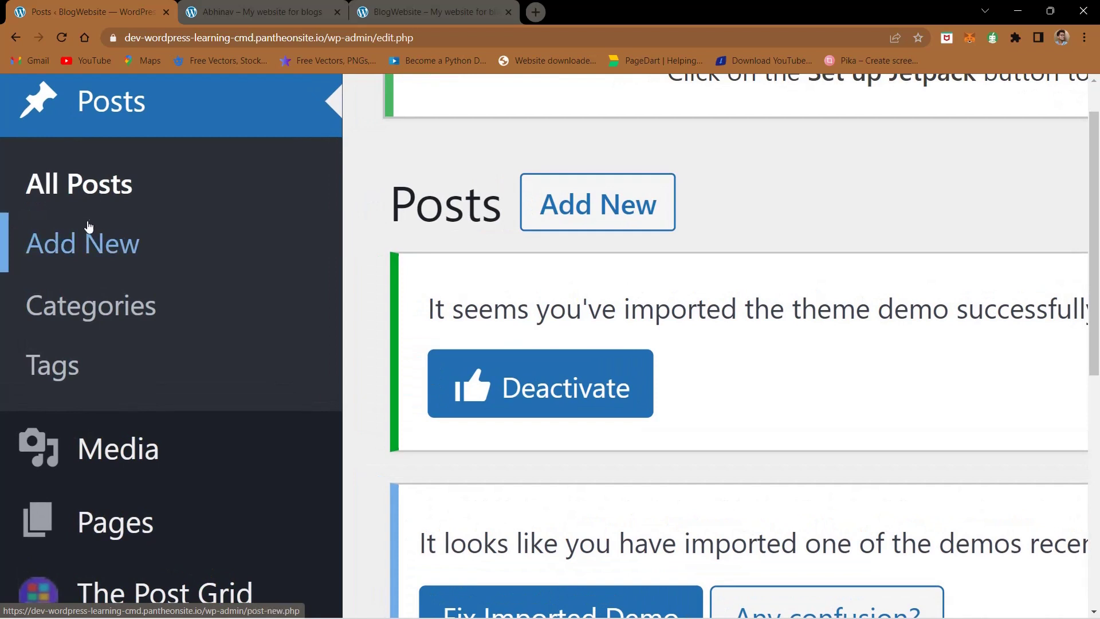
{"action": "mouse_move", "coordinate": [85, 402]}
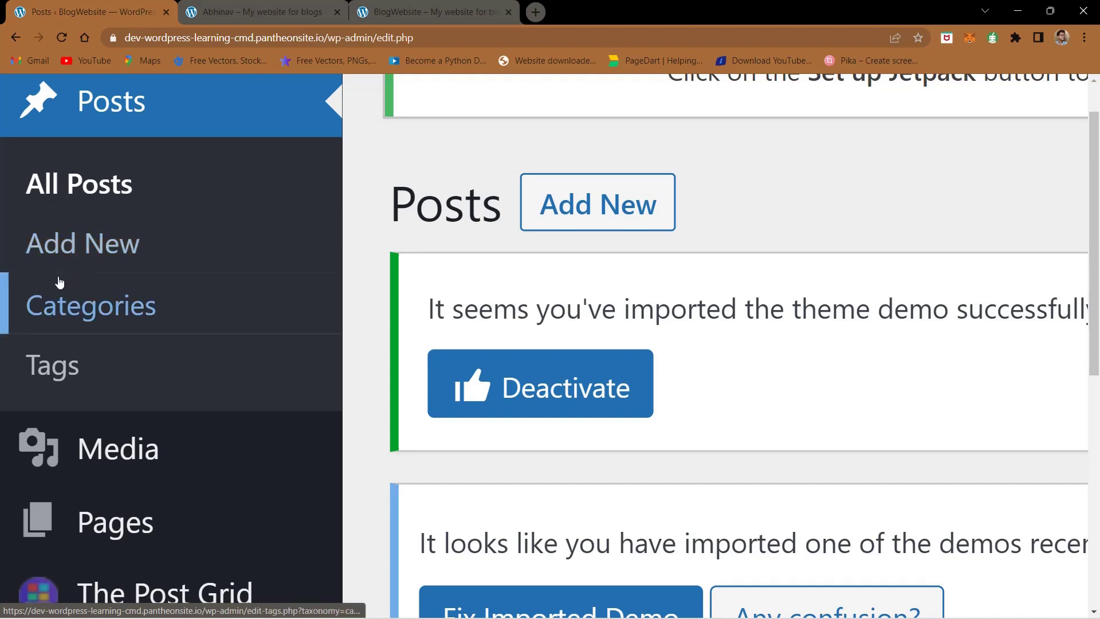
Open the post tags page and examine the form for adding a new tag
{"action": "left_click", "coordinate": [53, 366]}
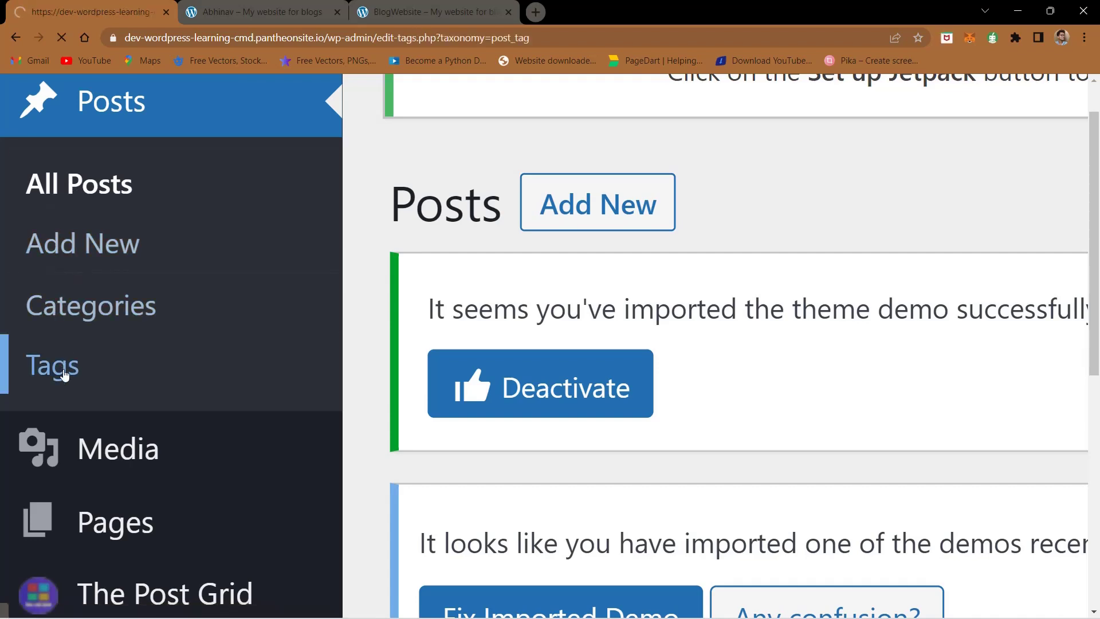
{"action": "scroll", "coordinate": [236, 424], "scroll_direction": "down", "scroll_amount": 5}
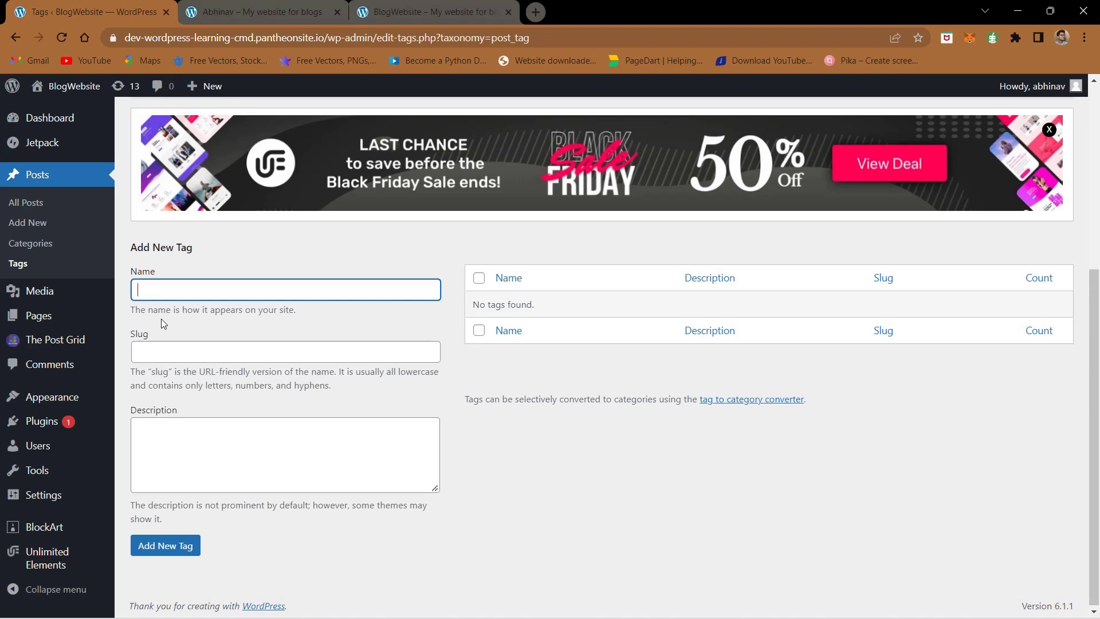
{"action": "left_click", "coordinate": [545, 445]}
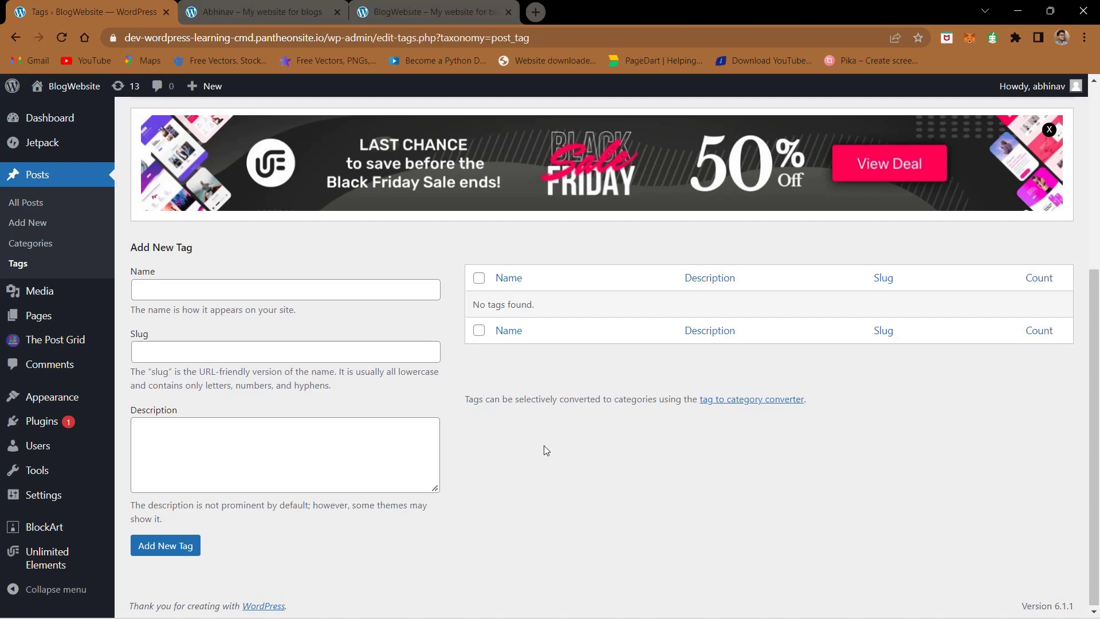
{"action": "scroll", "coordinate": [7, 246], "scroll_direction": "up", "scroll_amount": 5}
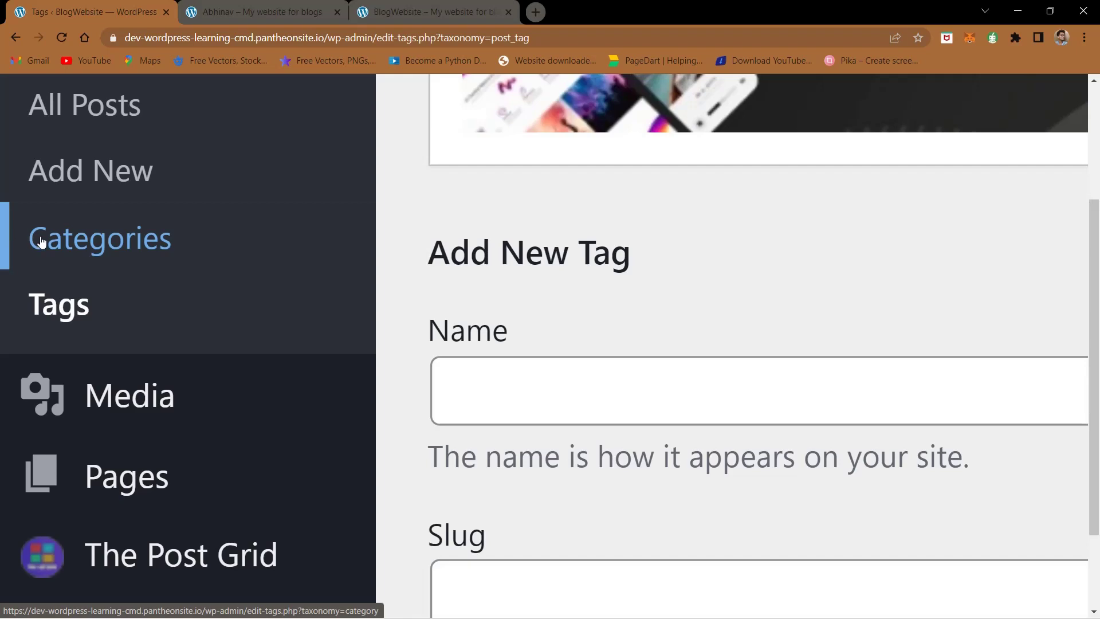
Reload the tags page and add a new tag named "Learning" with the slug "tags"
{"action": "left_click", "coordinate": [122, 304]}
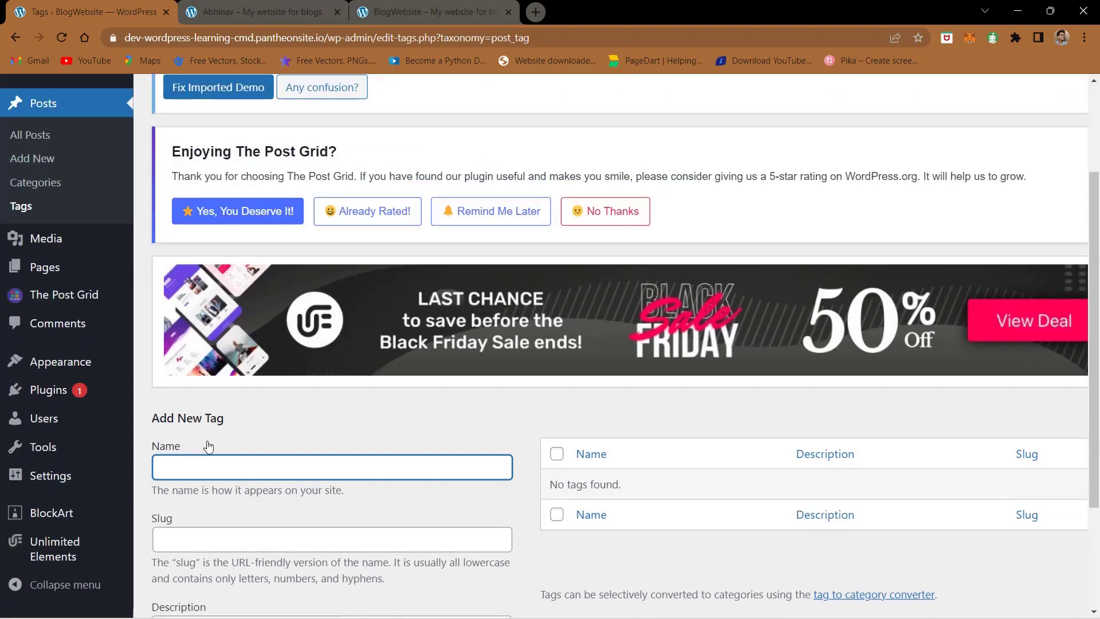
{"action": "type", "text": "LearningAI"}
{"action": "key", "text": "BackSpace"}
{"action": "key", "text": "BackSpace"}
{"action": "left_click", "coordinate": [235, 538]}
{"action": "scroll", "coordinate": [211, 392], "scroll_direction": "down", "scroll_amount": 4}
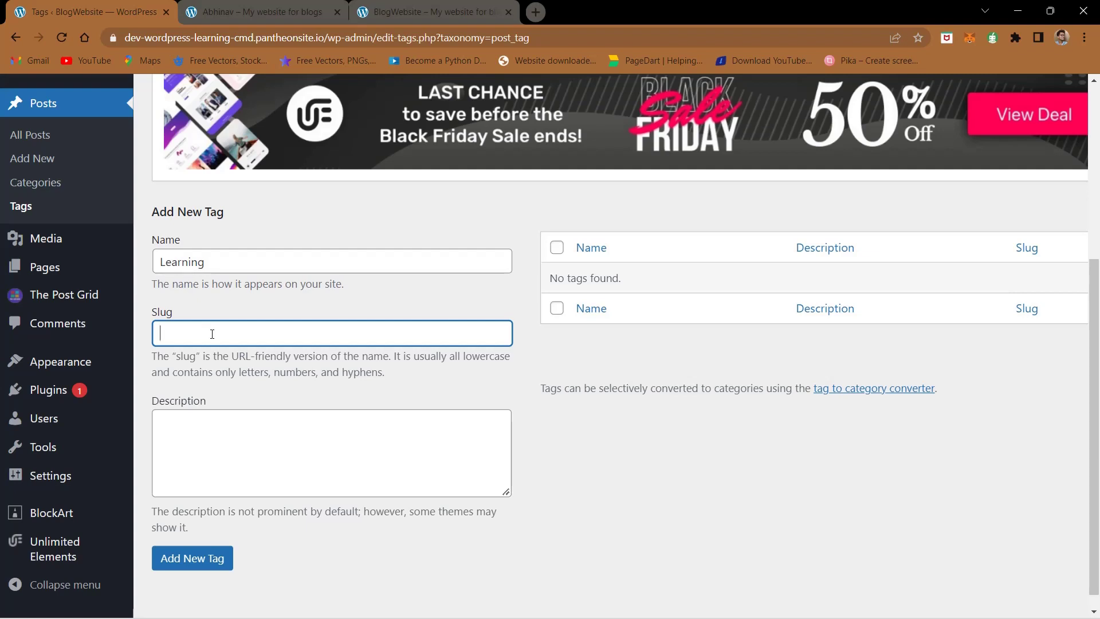
{"action": "type", "text": "tags"}
{"action": "left_click", "coordinate": [218, 558]}
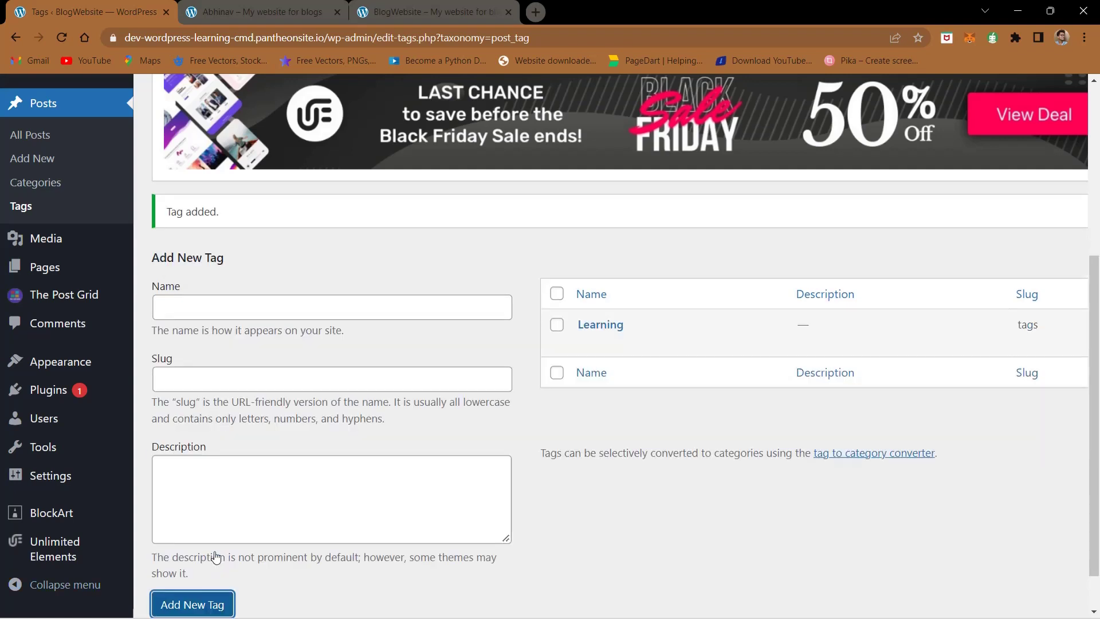
Examine the Learning tag's entry and the empty name, slug and description fields for new tags
{"action": "mouse_move", "coordinate": [623, 348]}
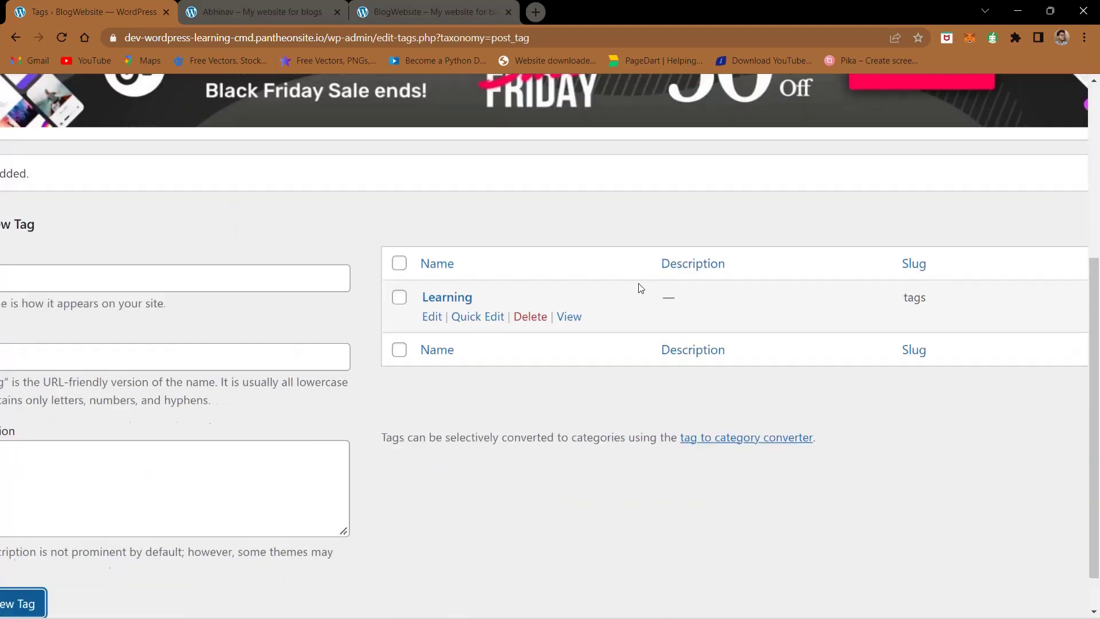
{"action": "left_click", "coordinate": [67, 285]}
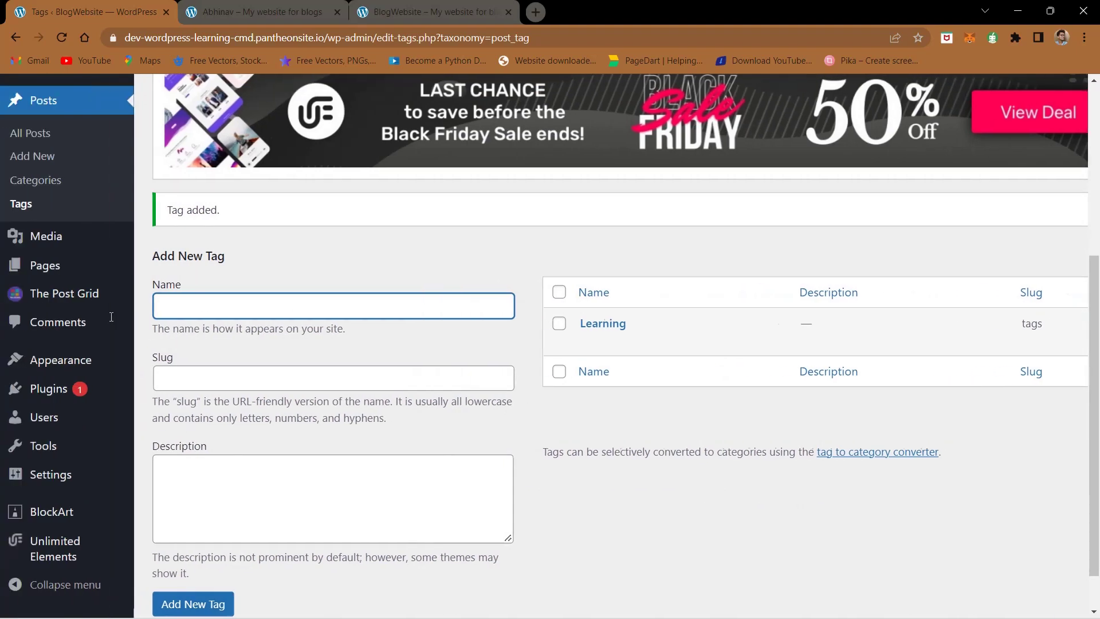
{"action": "left_click", "coordinate": [184, 374]}
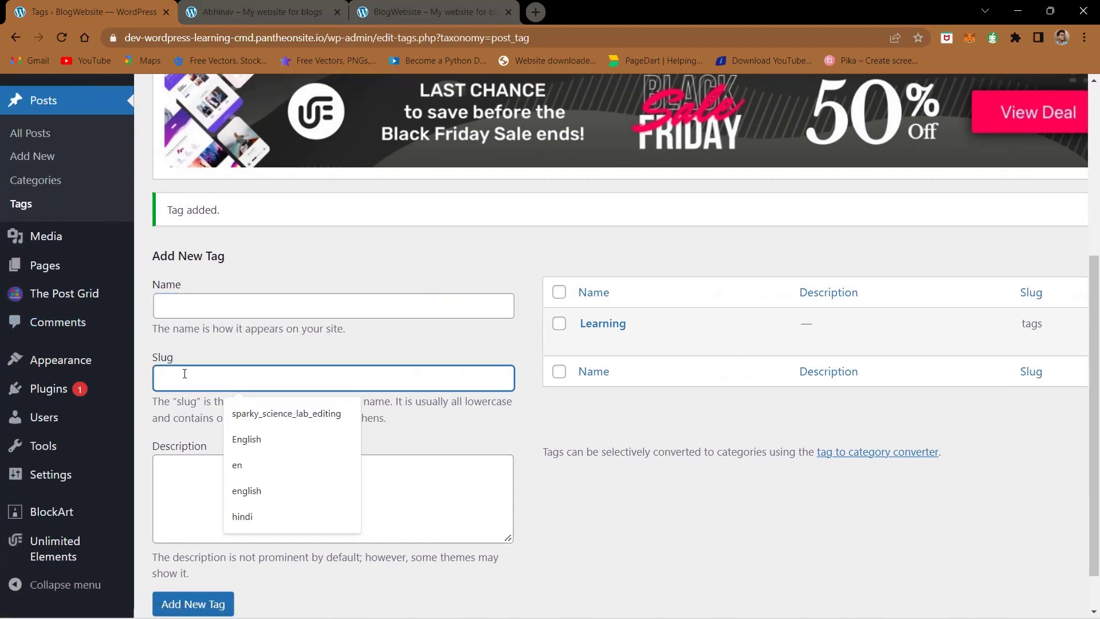
{"action": "left_click", "coordinate": [184, 469]}
{"action": "scroll", "coordinate": [185, 479], "scroll_direction": "down", "scroll_amount": 1}
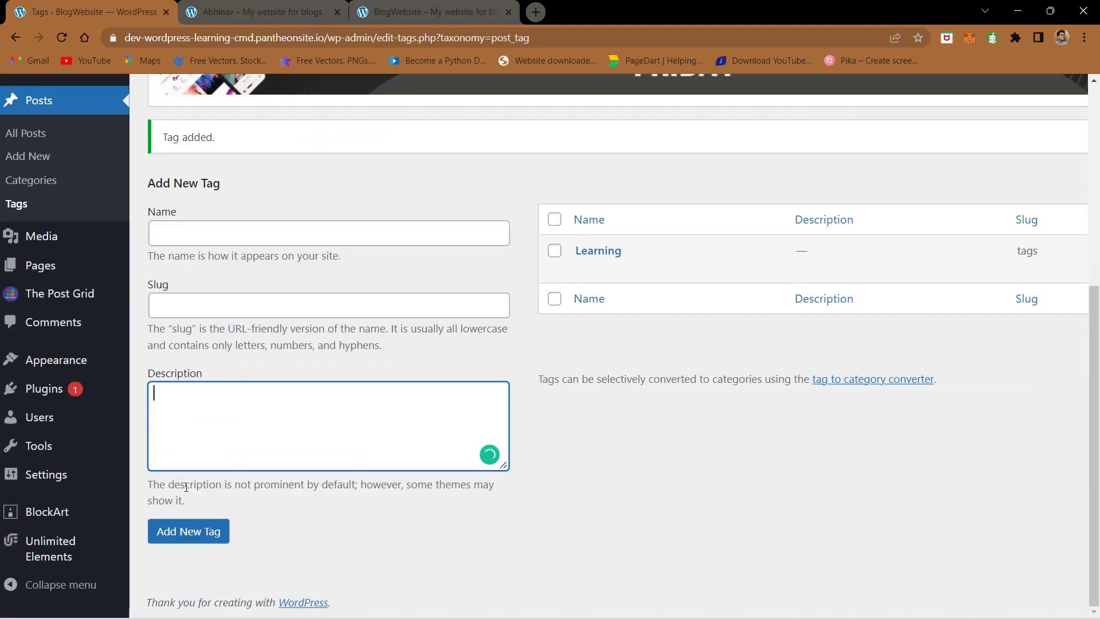
Open the post categories page and enter "learning Demo" as the new category's name
{"action": "scroll", "coordinate": [187, 487], "scroll_direction": "up", "scroll_amount": 6}
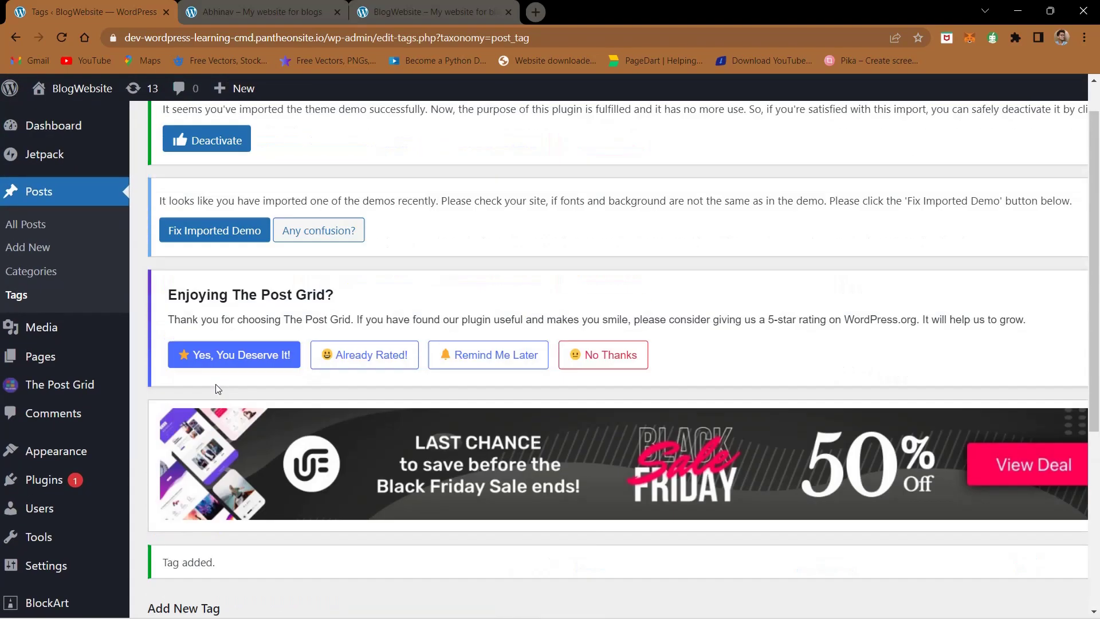
{"action": "scroll", "coordinate": [217, 389], "scroll_direction": "up", "scroll_amount": 1}
{"action": "left_click", "coordinate": [19, 268]}
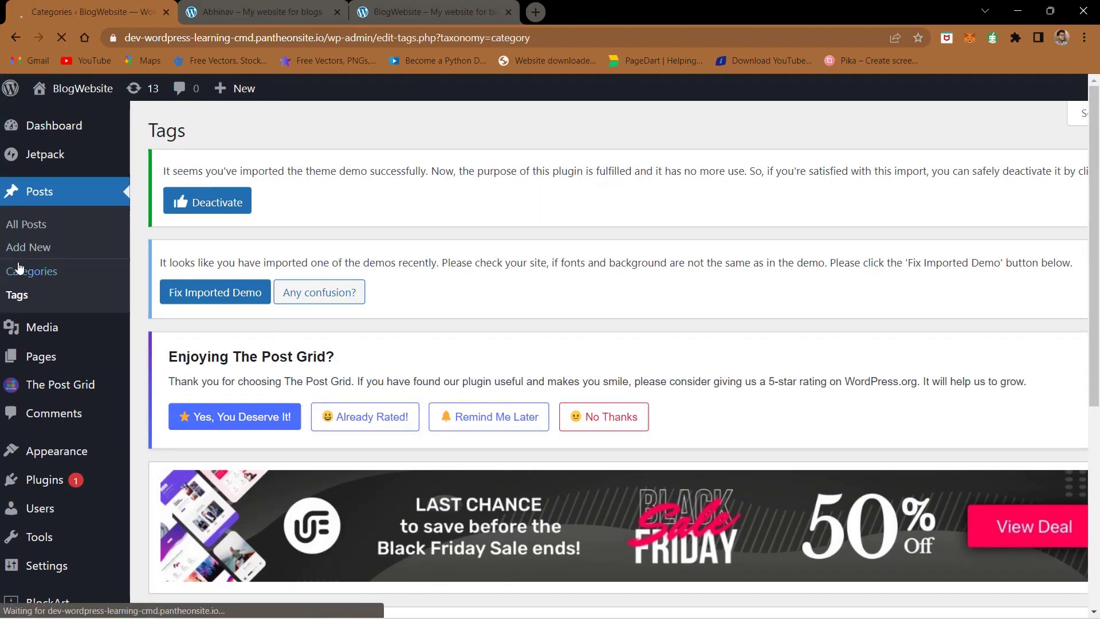
{"action": "scroll", "coordinate": [180, 321], "scroll_direction": "down", "scroll_amount": 5}
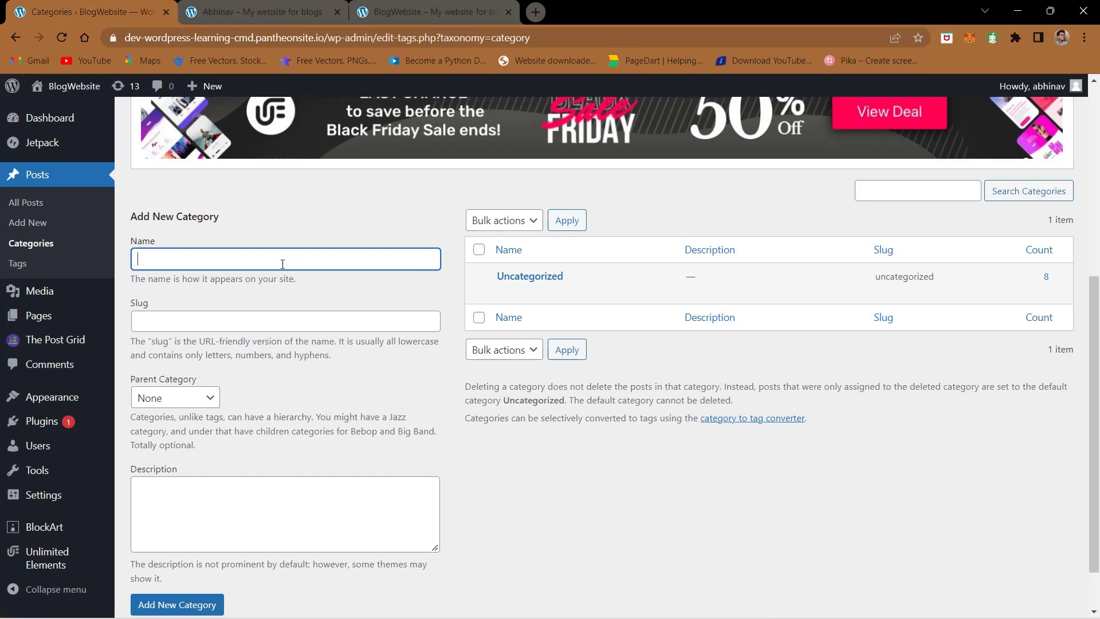
{"action": "type", "text": "learning Demo"}
{"action": "key", "text": "BackSpace"}
{"action": "key", "text": "BackSpace"}
{"action": "type", "text": "emo"}
Set the category's slug to "learndemo", keep its parent category as None, and add the category
{"action": "left_click", "coordinate": [197, 316]}
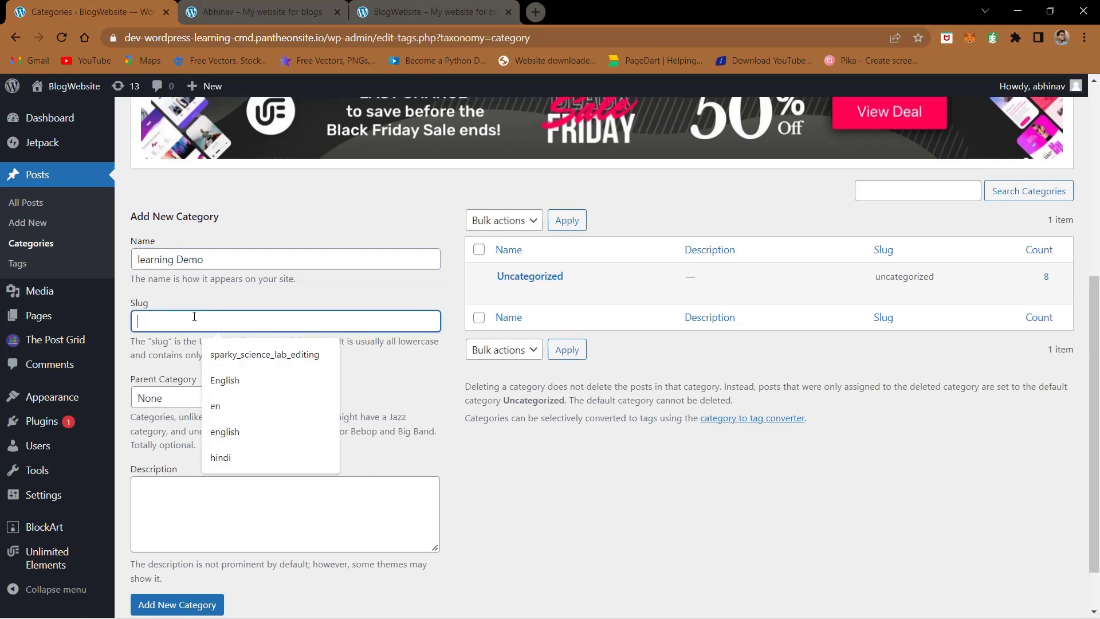
{"action": "type", "text": "le"}
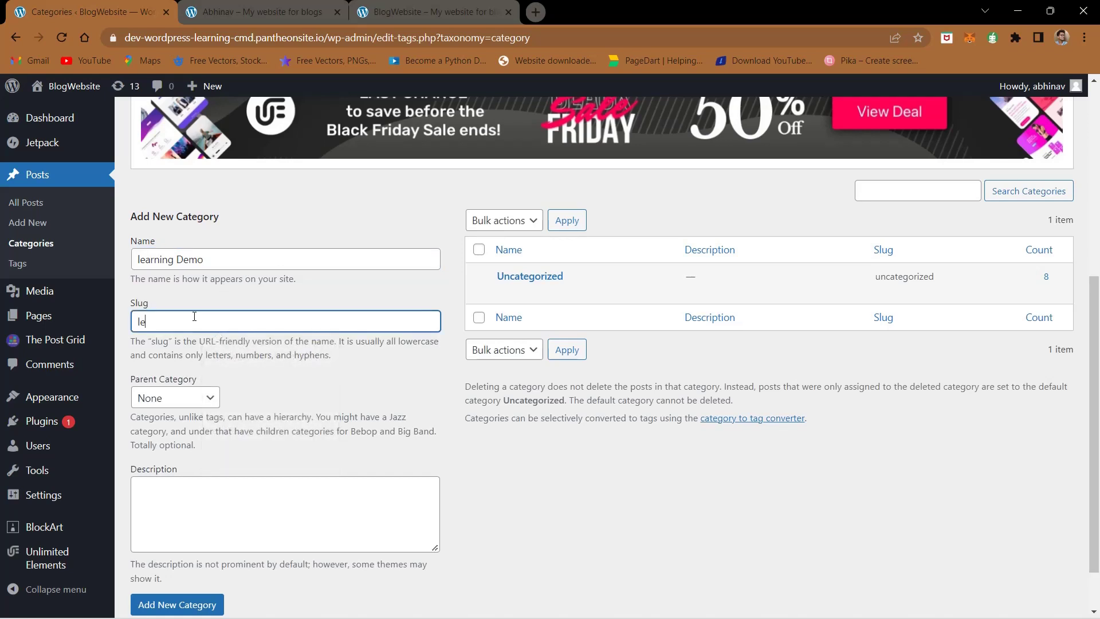
{"action": "type", "text": "arndemo"}
{"action": "key", "text": "Tab"}
{"action": "left_click", "coordinate": [183, 398]}
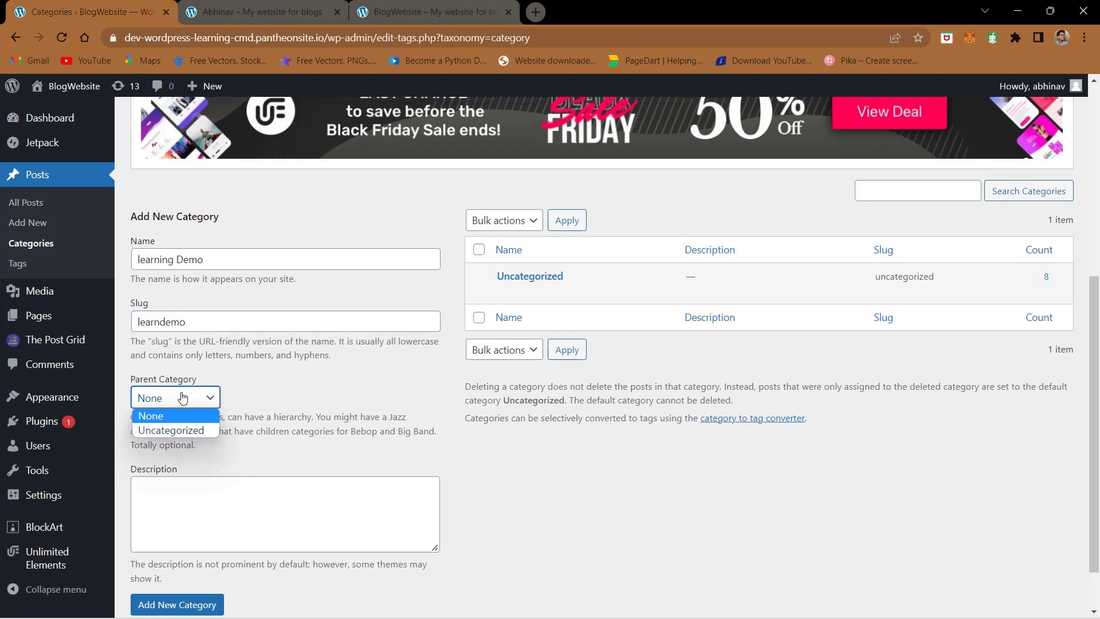
{"action": "left_click", "coordinate": [248, 406]}
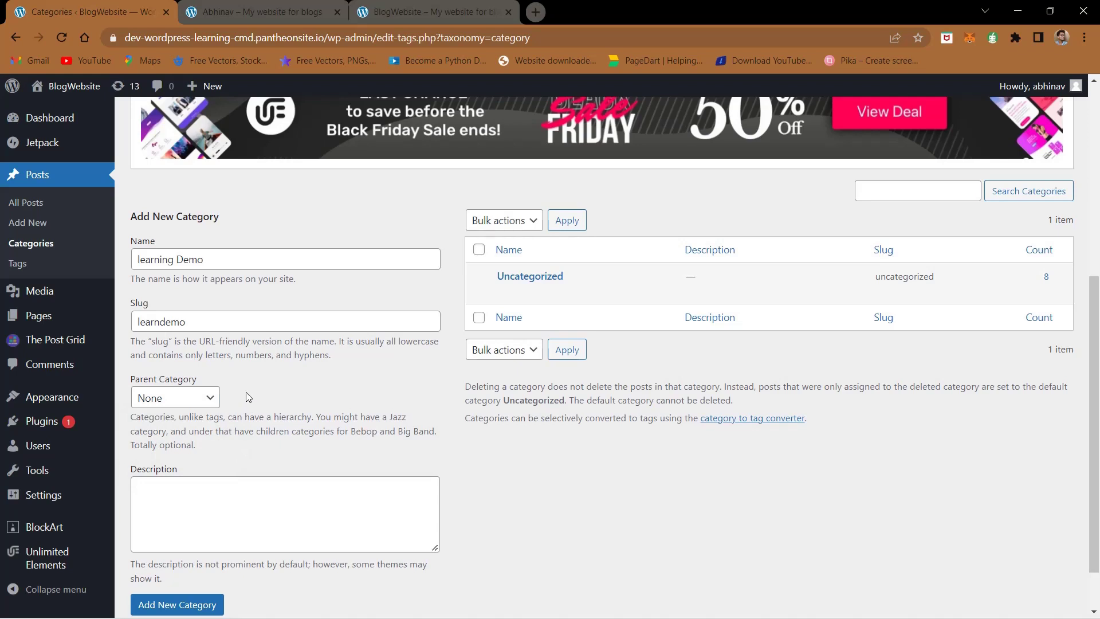
{"action": "scroll", "coordinate": [246, 392], "scroll_direction": "down", "scroll_amount": 1}
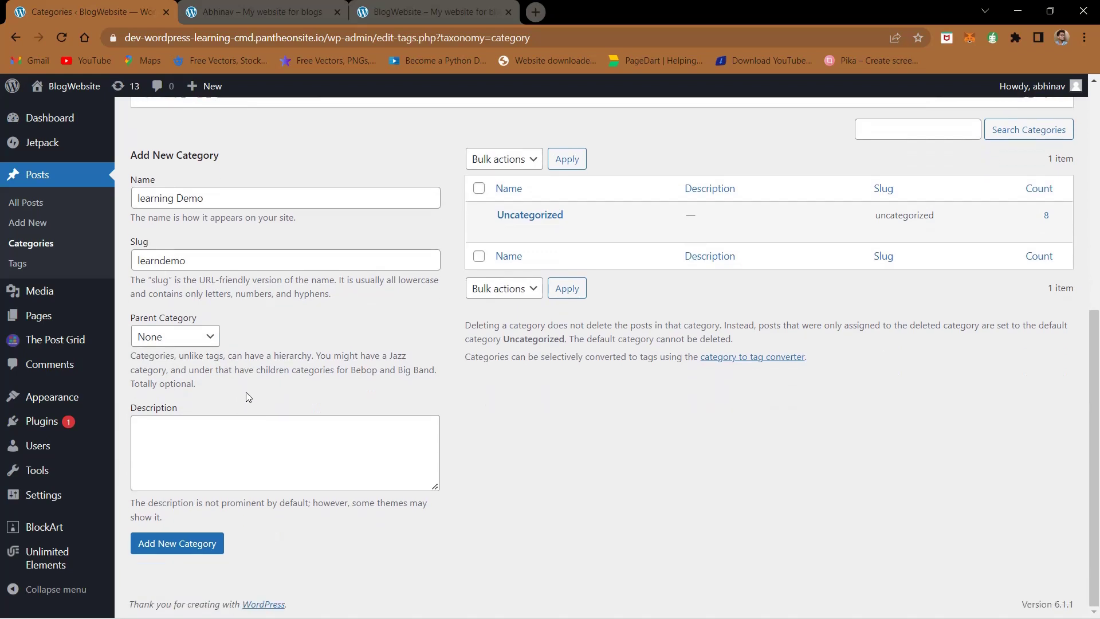
{"action": "left_click", "coordinate": [190, 548]}
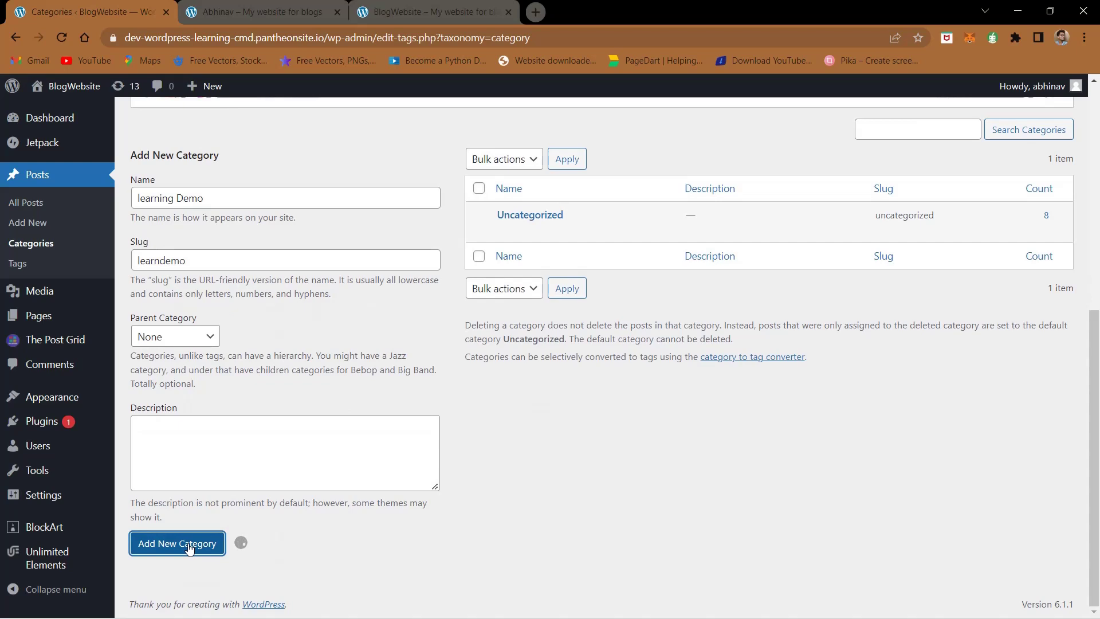
Fill in another new category with the name and slug "waste" and learning Demo as its parent category
{"action": "mouse_move", "coordinate": [601, 252]}
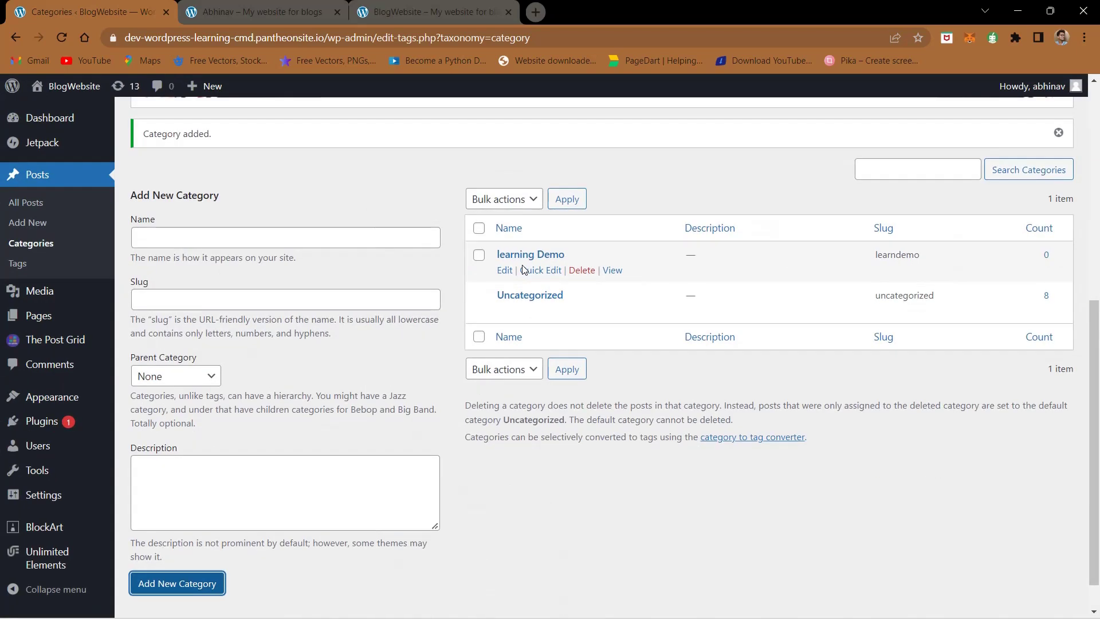
{"action": "left_click", "coordinate": [252, 235]}
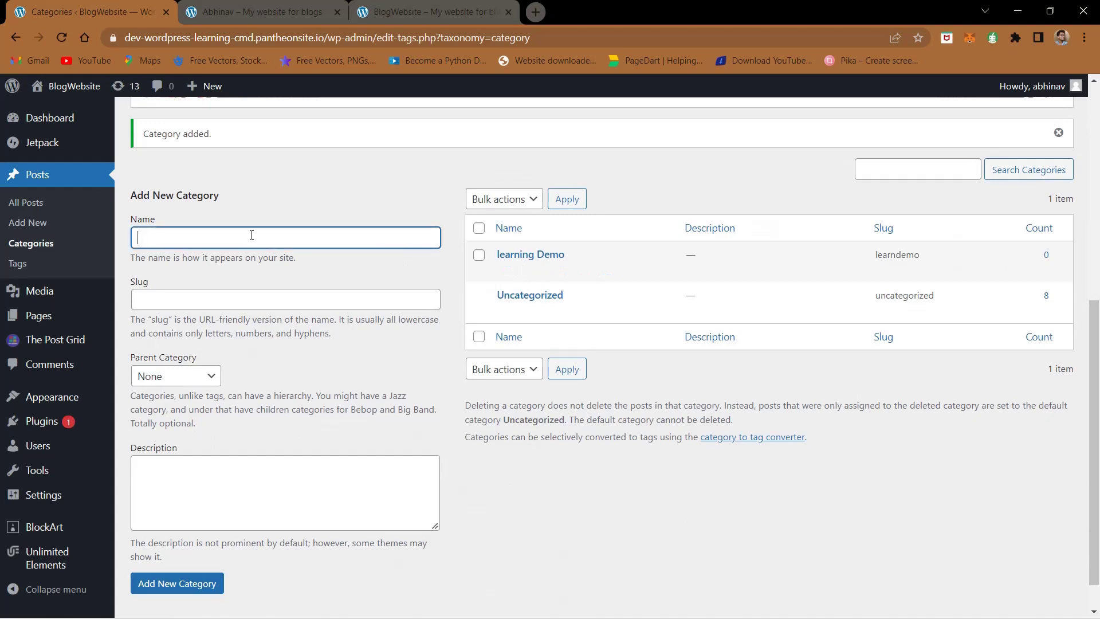
{"action": "type", "text": "waste"}
{"action": "left_click", "coordinate": [208, 300]}
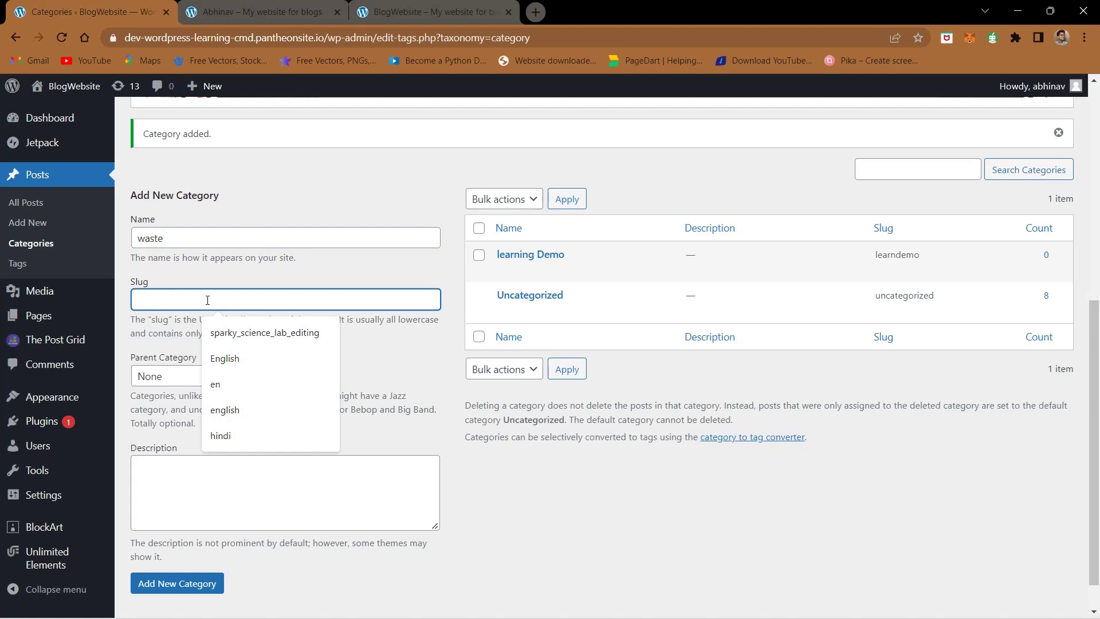
{"action": "type", "text": "waste"}
{"action": "left_click", "coordinate": [221, 343]}
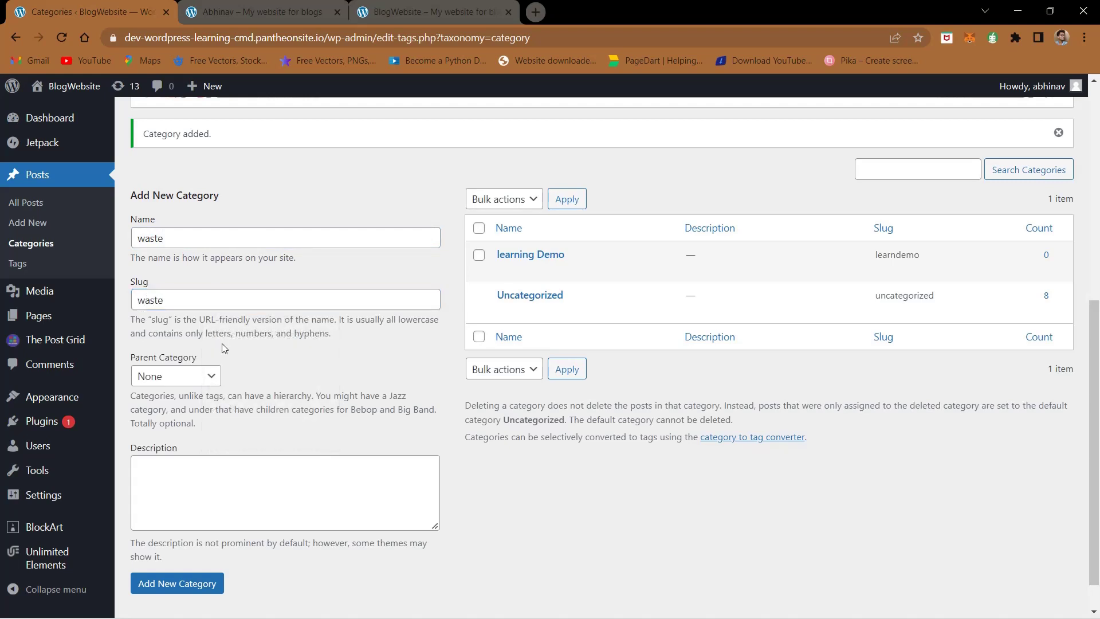
{"action": "left_click", "coordinate": [183, 376]}
{"action": "left_click", "coordinate": [184, 408]}
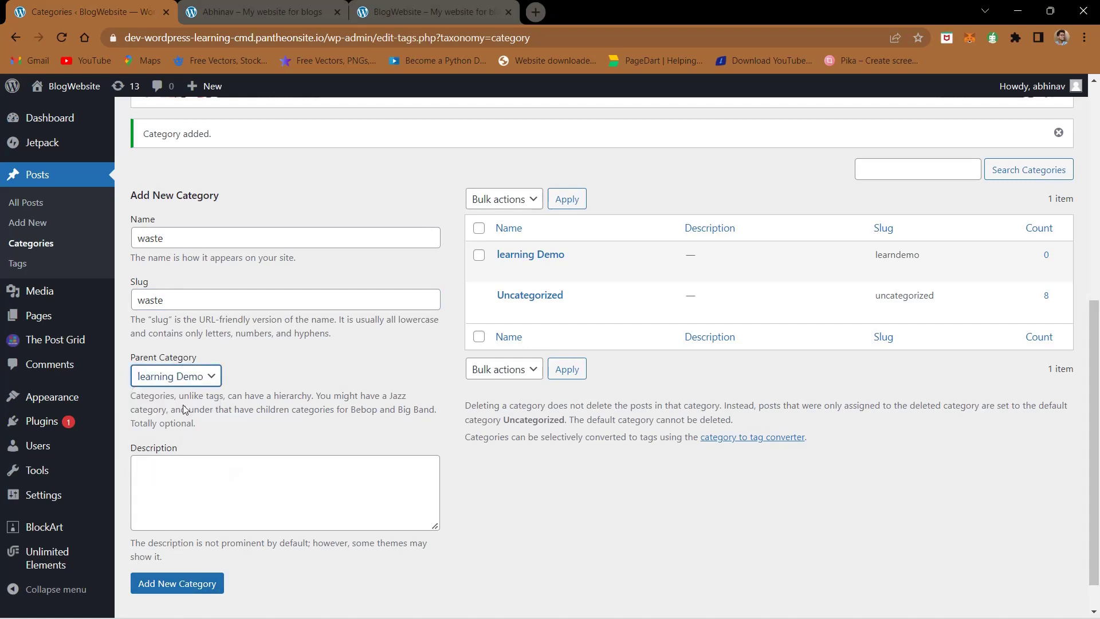
{"action": "left_click", "coordinate": [242, 381]}
Examine the explanation of category hierarchy under the Parent Category option
{"action": "scroll", "coordinate": [146, 383], "scroll_direction": "up", "scroll_amount": 5}
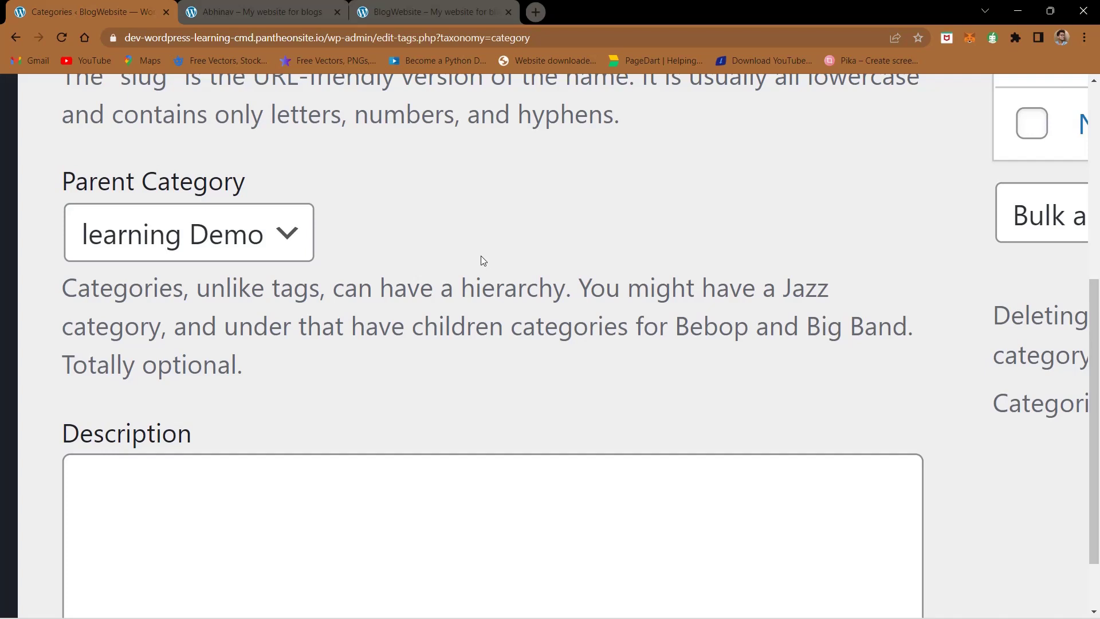
{"action": "left_click_drag", "start_coordinate": [578, 281], "coordinate": [217, 327]}
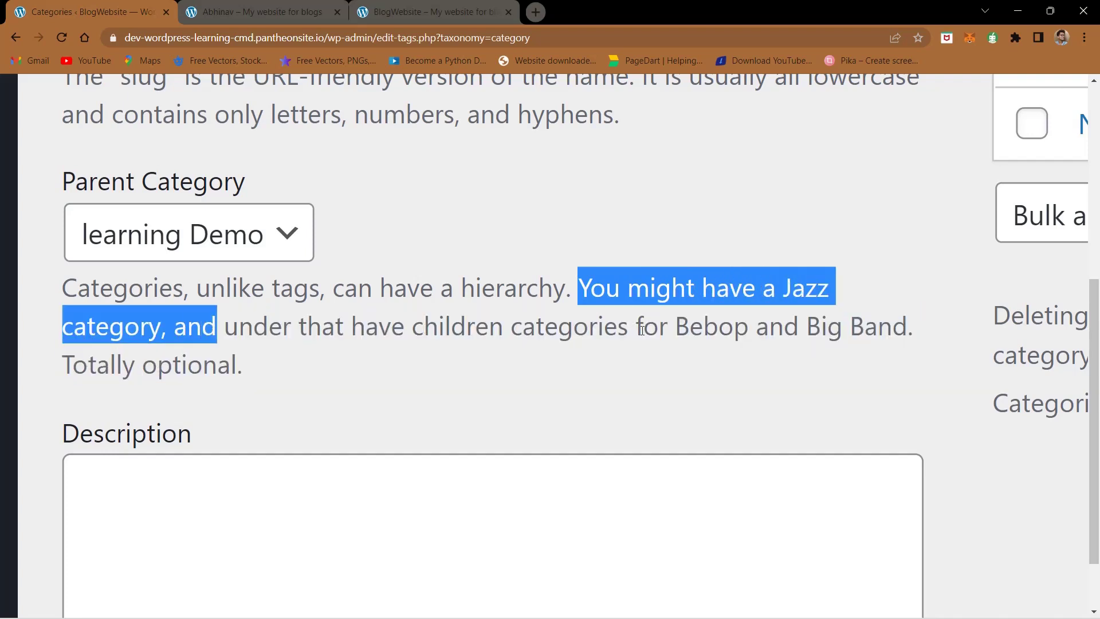
{"action": "left_click", "coordinate": [153, 367]}
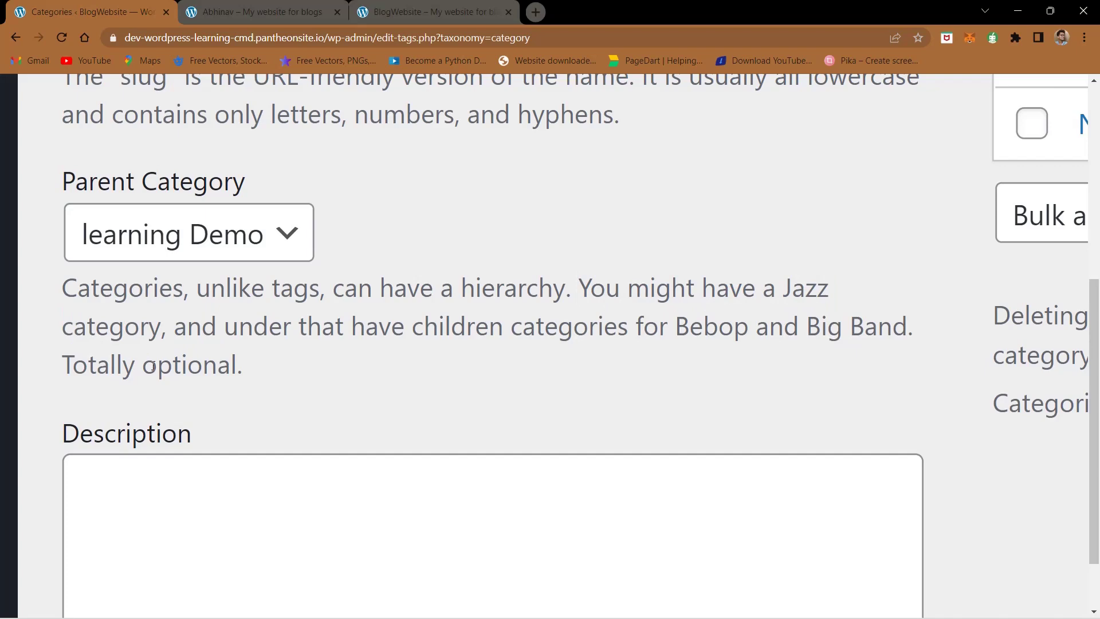
{"action": "scroll", "coordinate": [210, 367], "scroll_direction": "down", "scroll_amount": 5}
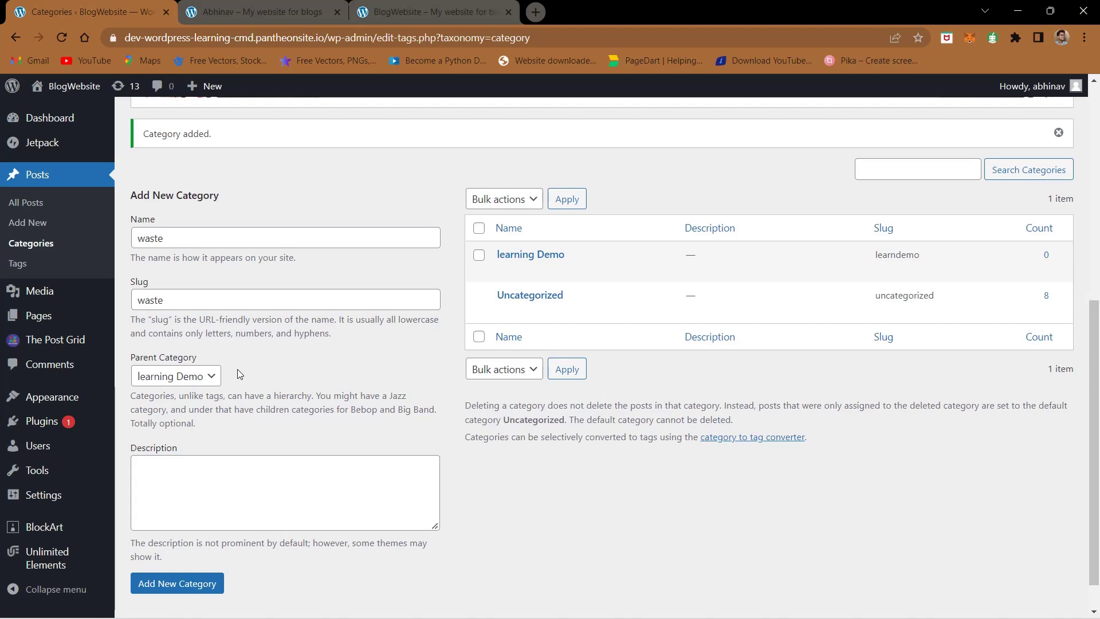
Add the waste category as a child of learning Demo and check its place in the category list
{"action": "left_click", "coordinate": [177, 585]}
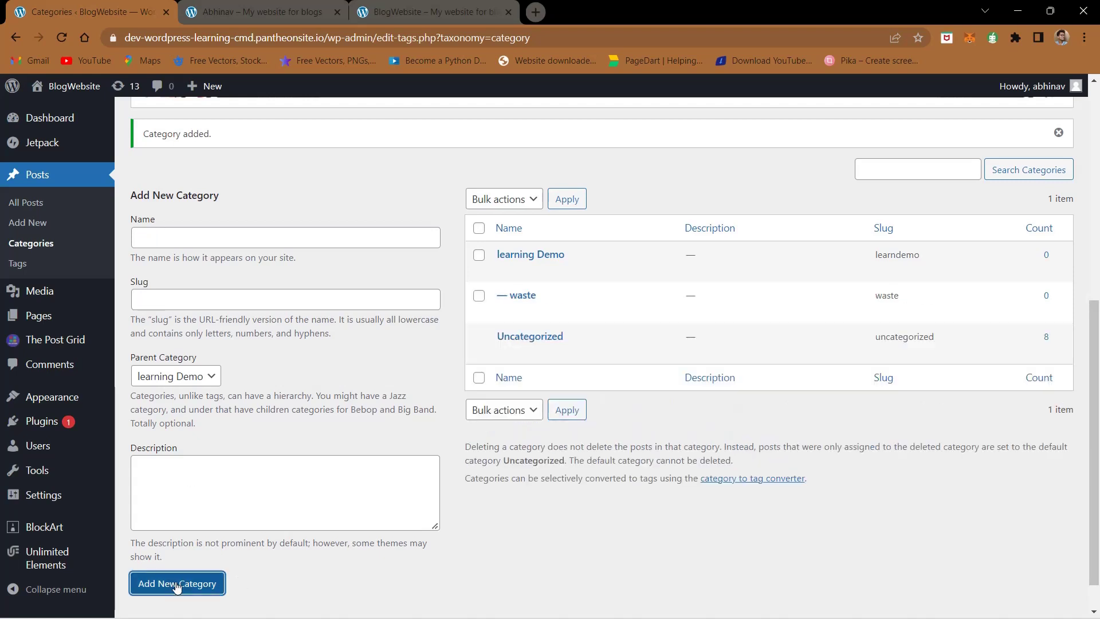
{"action": "scroll", "coordinate": [607, 303], "scroll_direction": "up", "scroll_amount": 5}
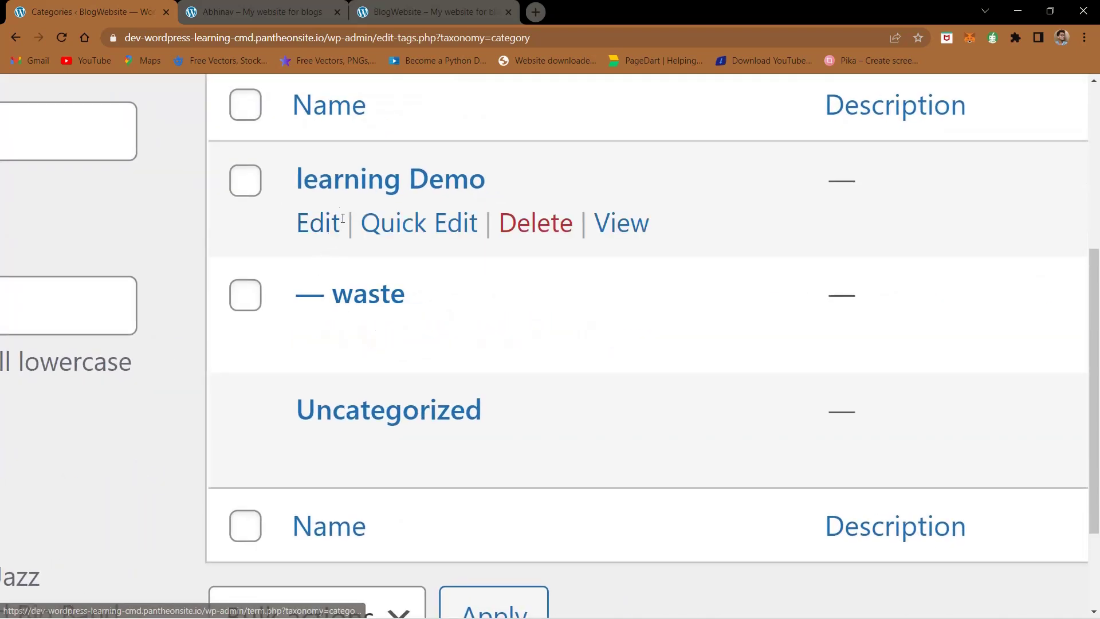
{"action": "scroll", "coordinate": [163, 358], "scroll_direction": "down", "scroll_amount": 5}
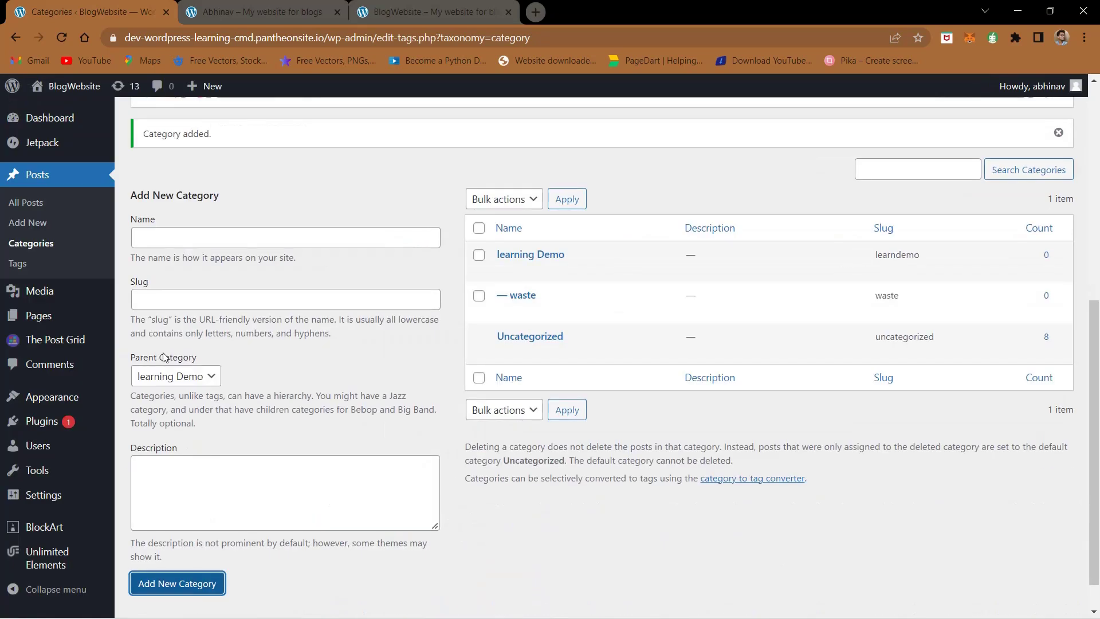
{"action": "scroll", "coordinate": [164, 357], "scroll_direction": "up", "scroll_amount": 3}
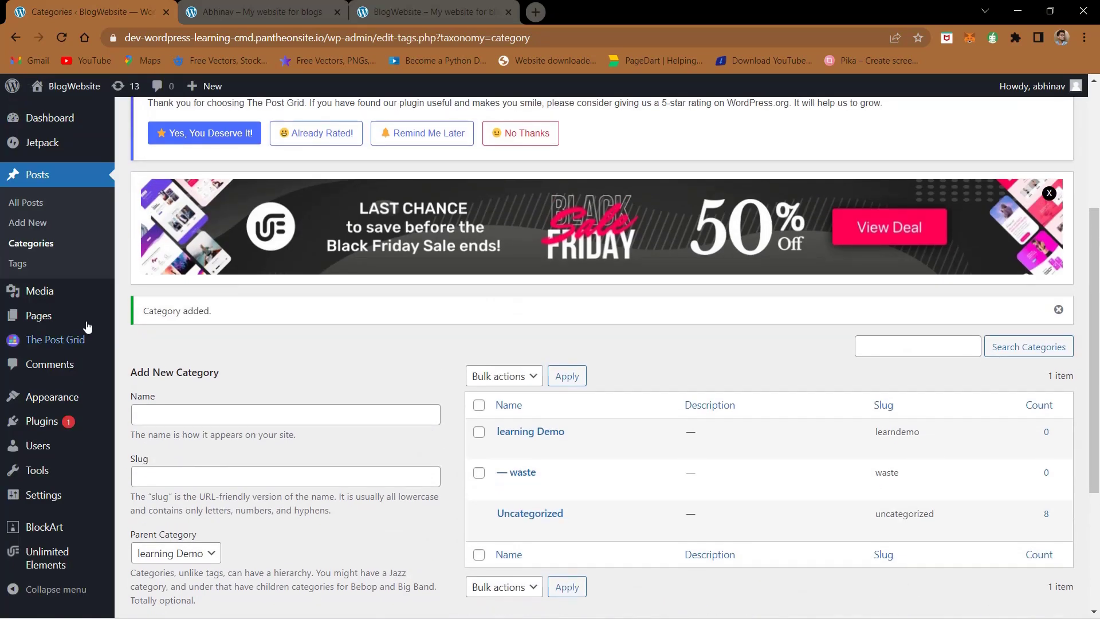
Open the list of all posts and start a new post
{"action": "left_click", "coordinate": [37, 204]}
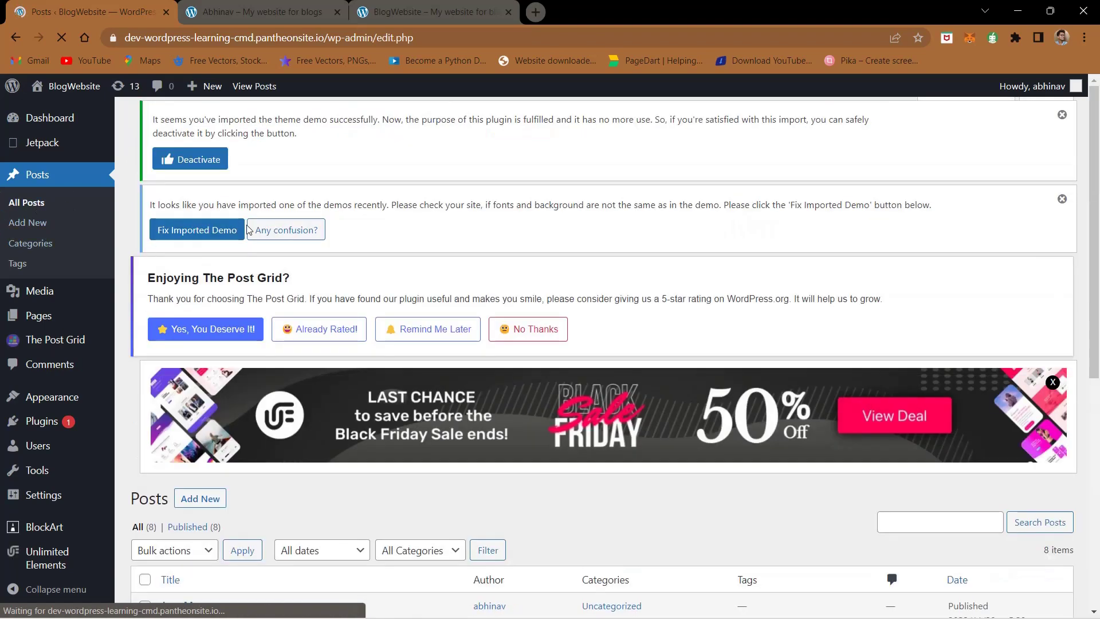
{"action": "scroll", "coordinate": [195, 397], "scroll_direction": "down", "scroll_amount": 3}
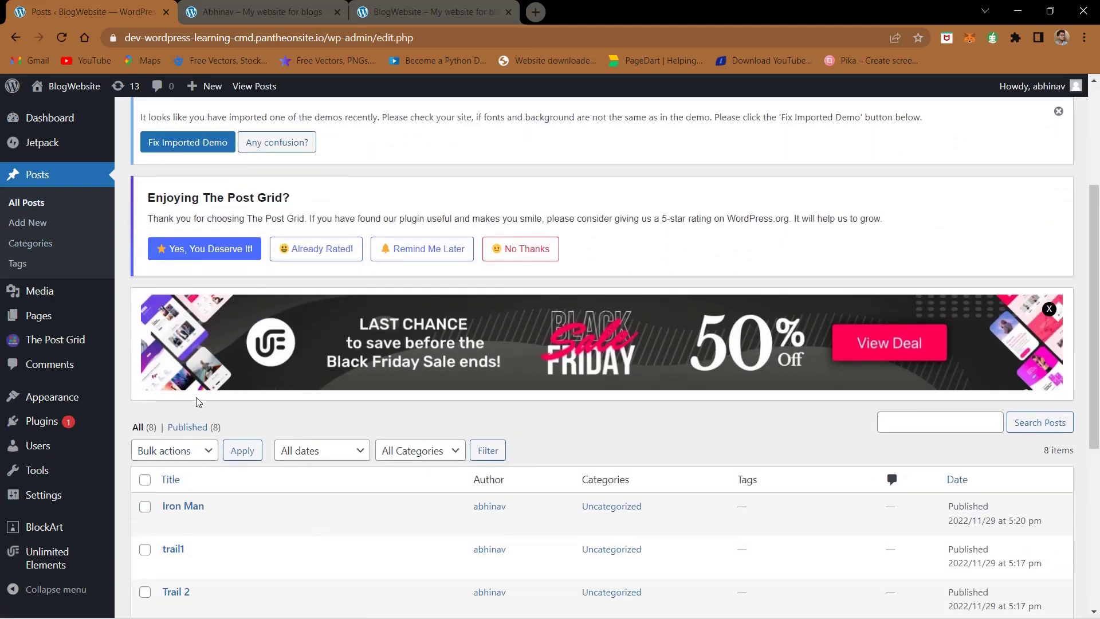
{"action": "scroll", "coordinate": [222, 283], "scroll_direction": "up", "scroll_amount": 3}
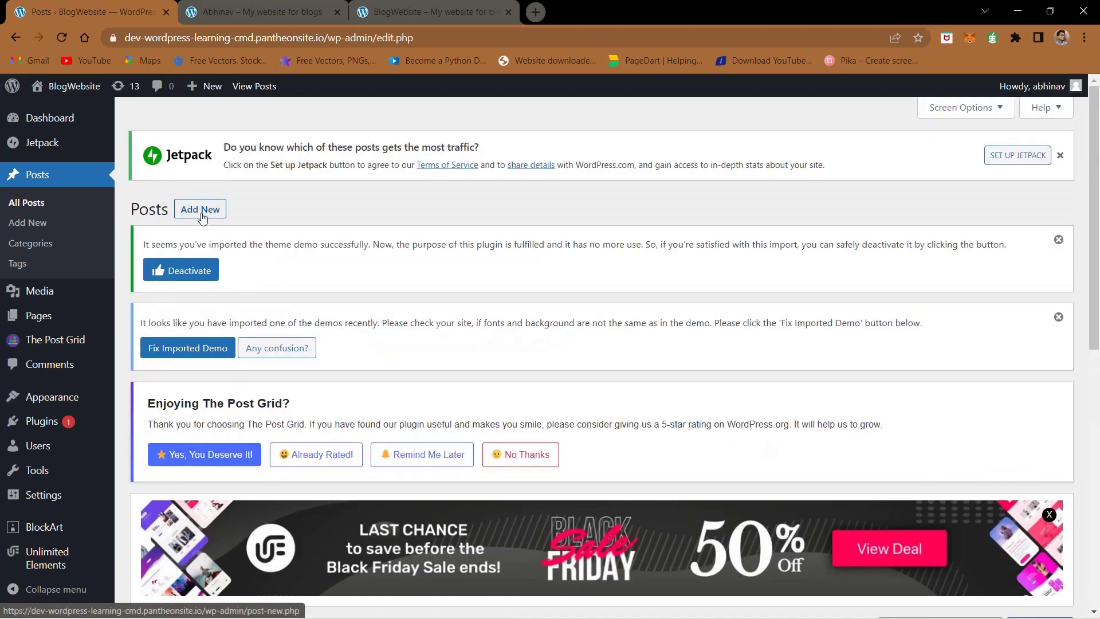
{"action": "left_click", "coordinate": [201, 218]}
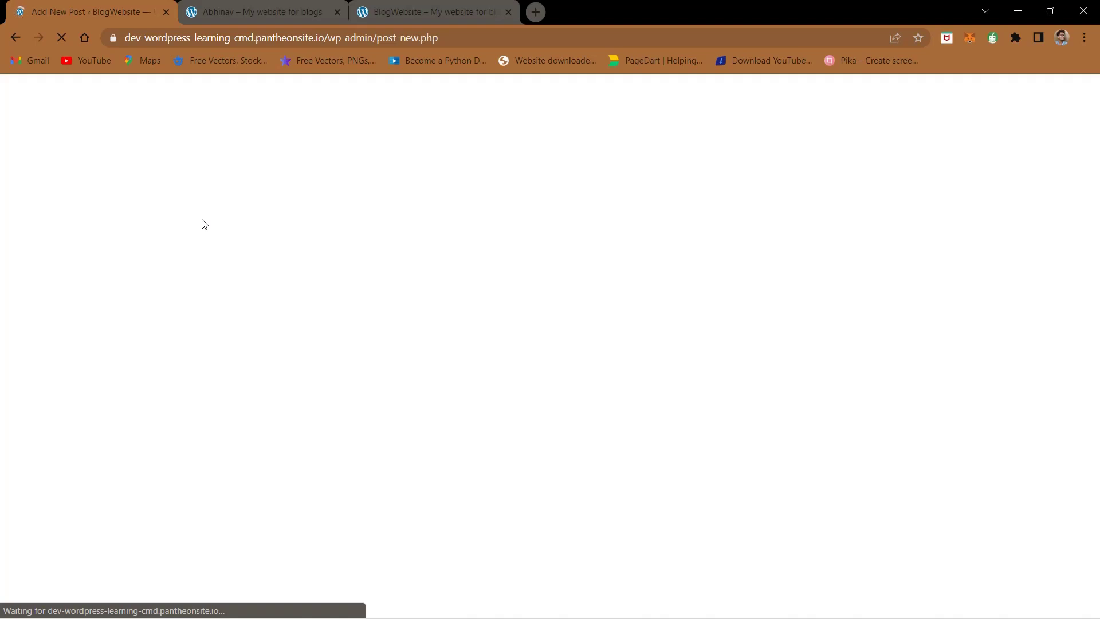
Search Google for "batman" in a new browser tab and open the Batman Wikipedia article
{"action": "left_click", "coordinate": [536, 12]}
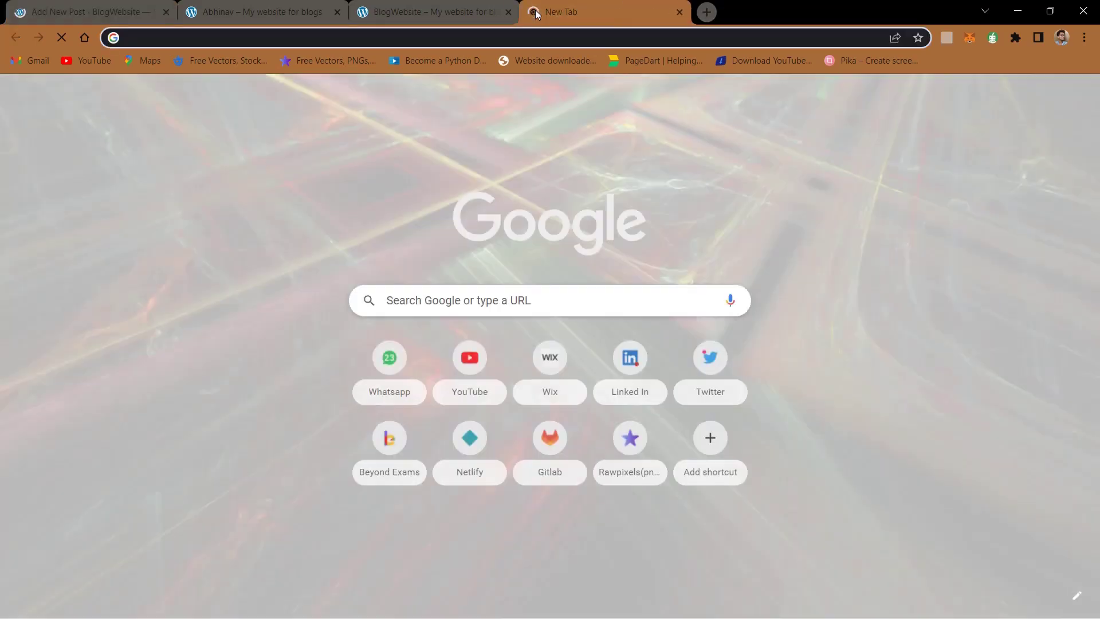
{"action": "type", "text": "batman"}
{"action": "key", "text": "Return"}
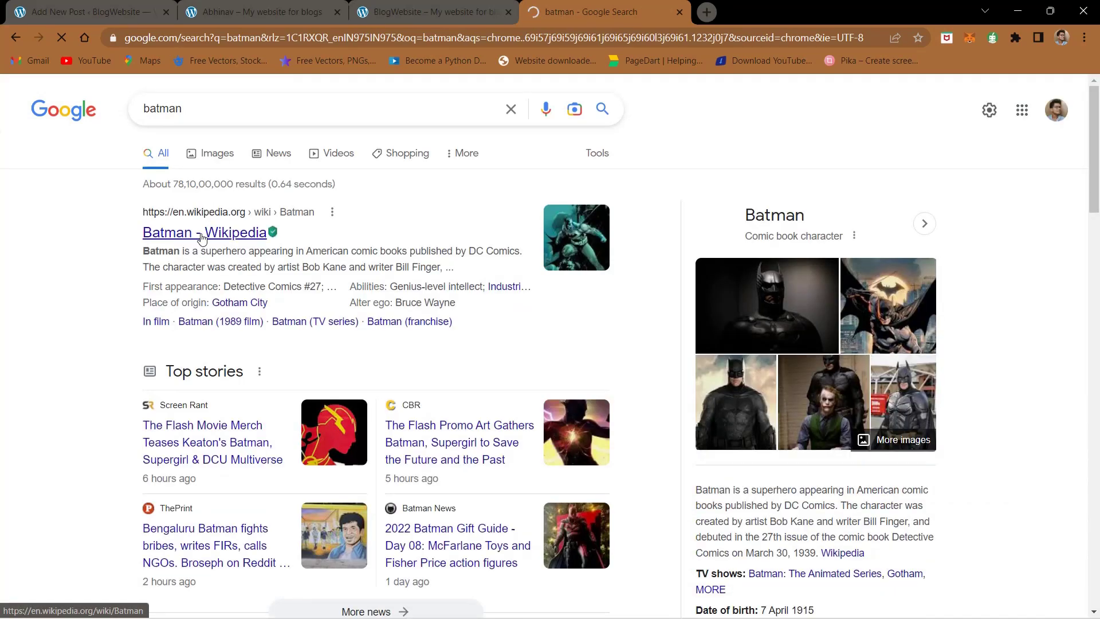
{"action": "left_click", "coordinate": [201, 235]}
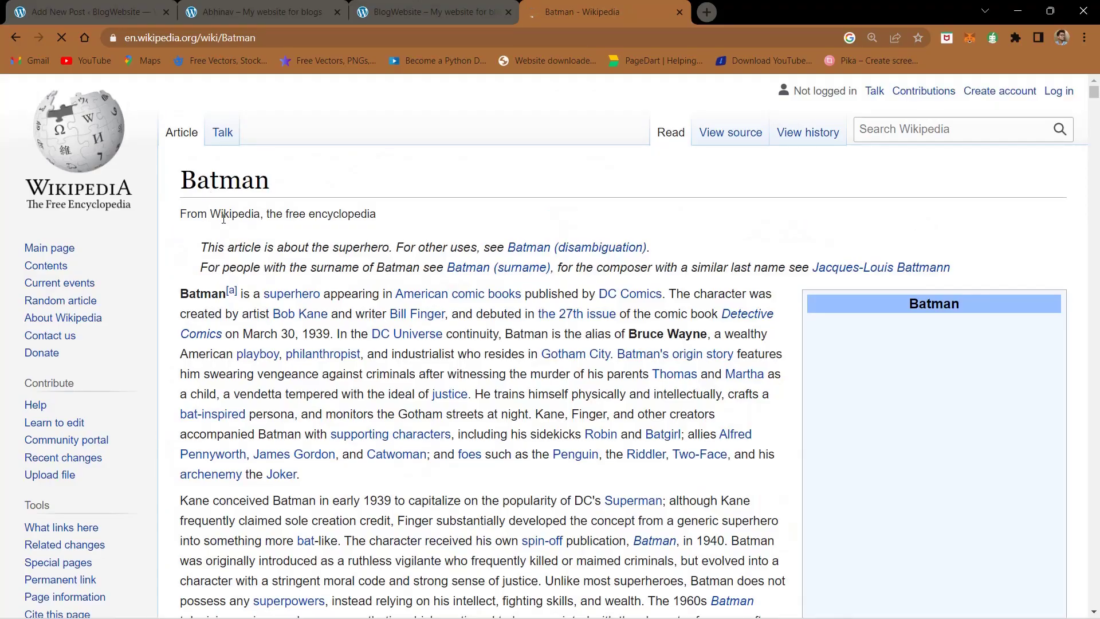
Copy all the introductory paragraphs of the Batman article, up to the table of contents
{"action": "scroll", "coordinate": [246, 258], "scroll_direction": "down", "scroll_amount": 20}
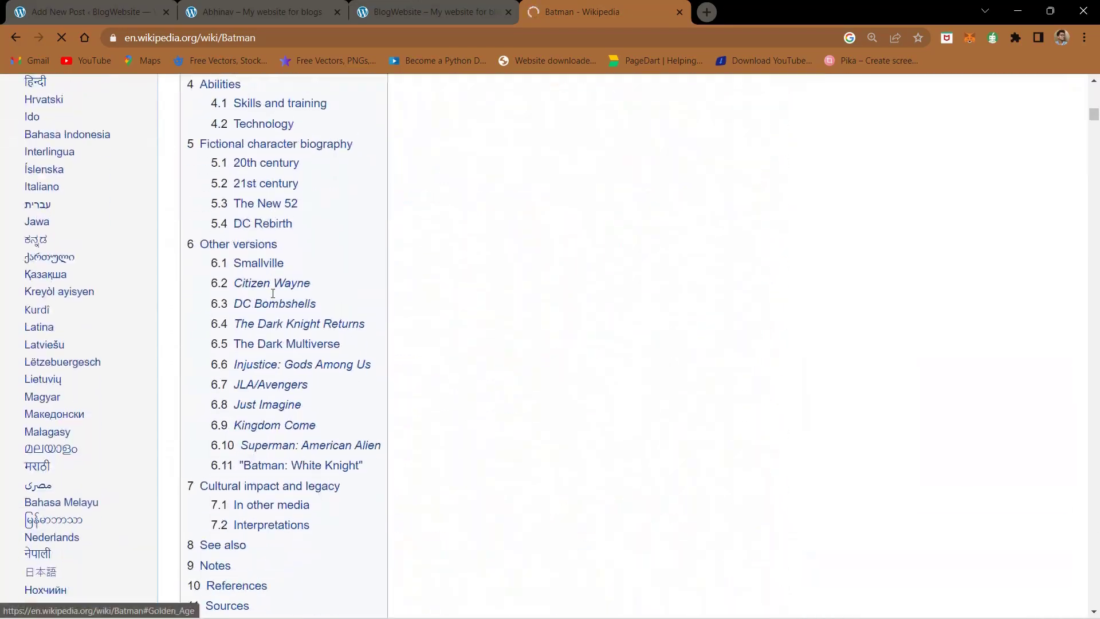
{"action": "scroll", "coordinate": [272, 293], "scroll_direction": "up", "scroll_amount": 20}
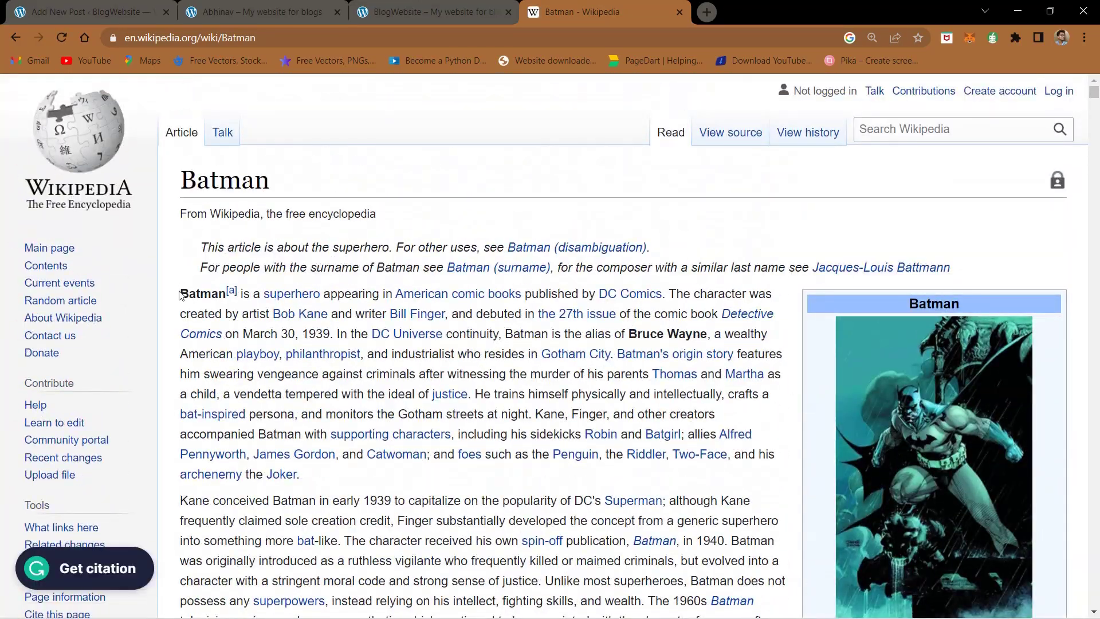
{"action": "left_click_drag", "start_coordinate": [179, 294], "coordinate": [722, 345]}
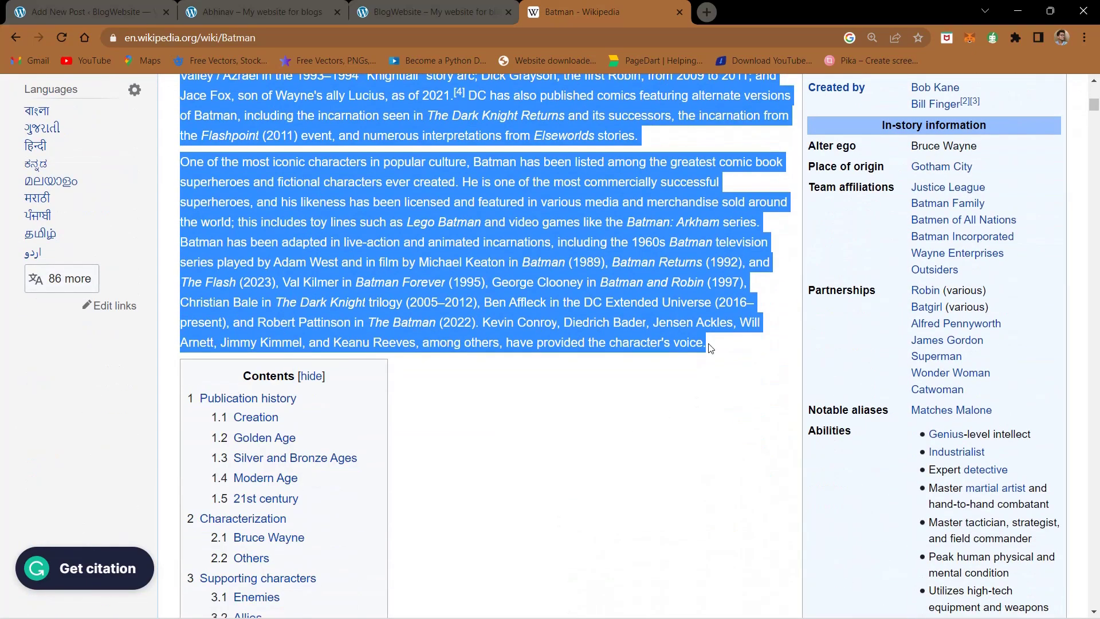
Close the BlogWebsite browser tab and paste the copied Batman paragraphs into the new post's body
{"action": "left_click", "coordinate": [232, 7]}
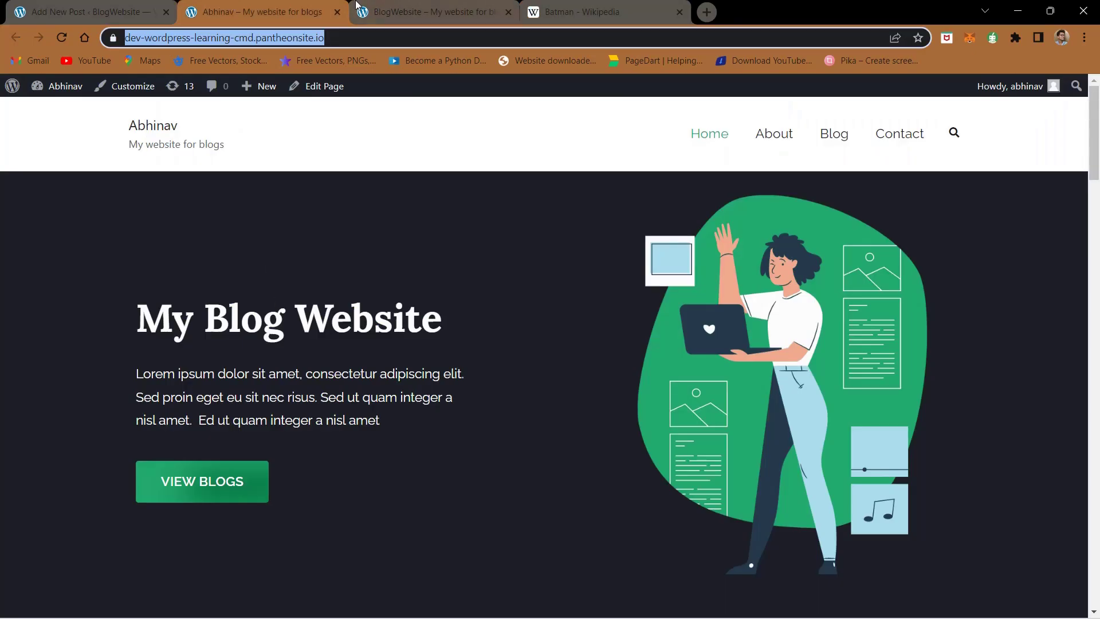
{"action": "left_click", "coordinate": [395, 6]}
{"action": "left_click_drag", "start_coordinate": [394, 7], "coordinate": [314, 386]}
{"action": "key", "text": "ctrl+1"}
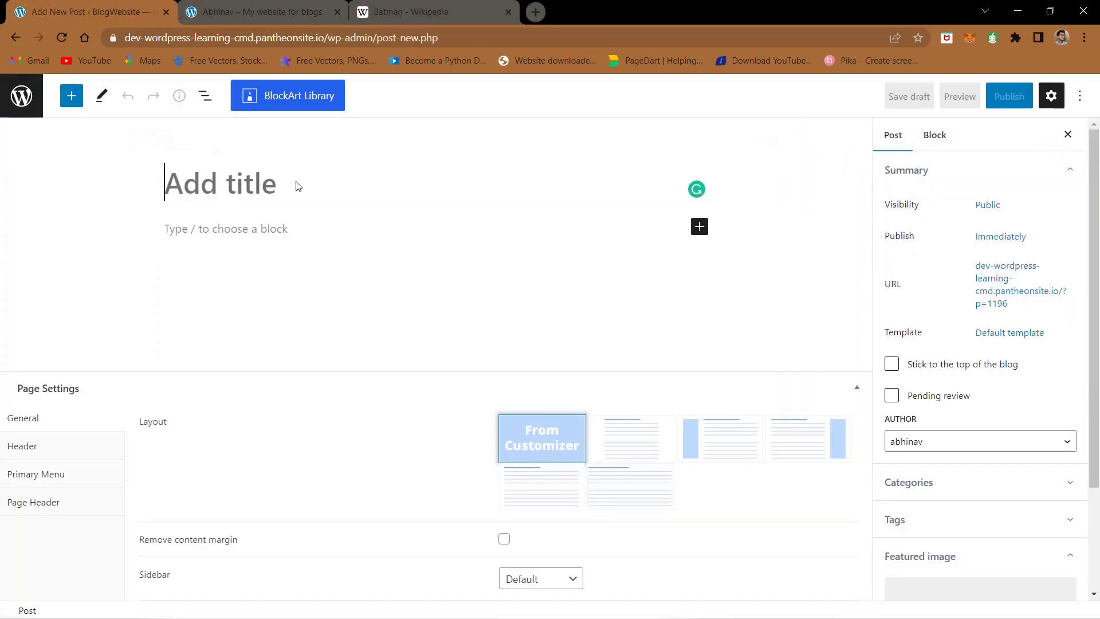
{"action": "left_click", "coordinate": [273, 228]}
{"action": "key", "text": "ctrl+v"}
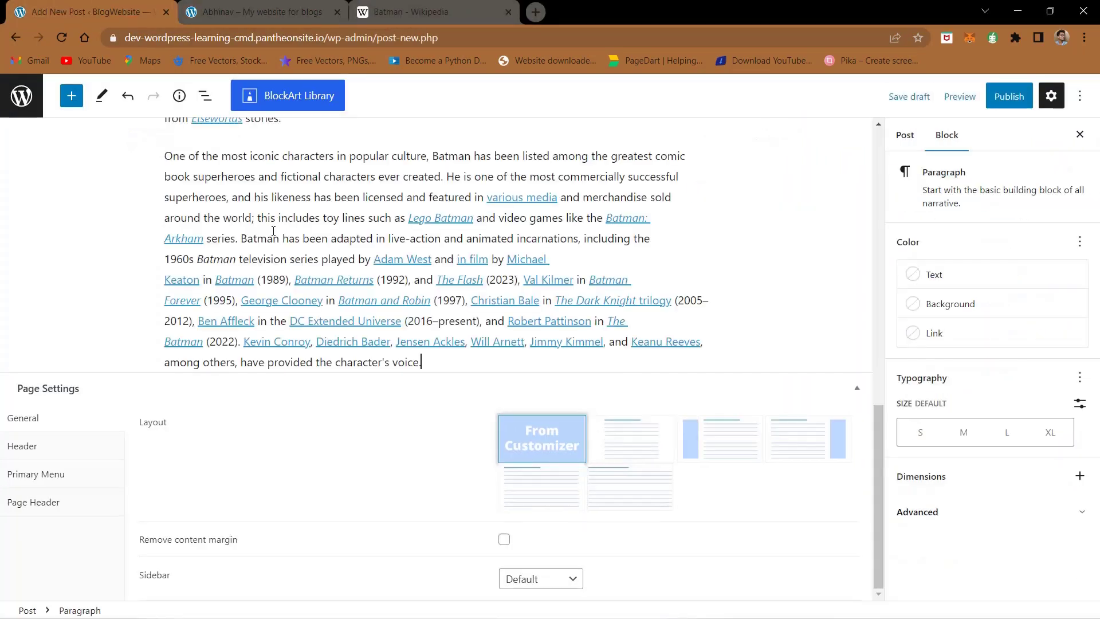
Set the new post's title to "Batman"
{"action": "scroll", "coordinate": [355, 225], "scroll_direction": "up", "scroll_amount": 15}
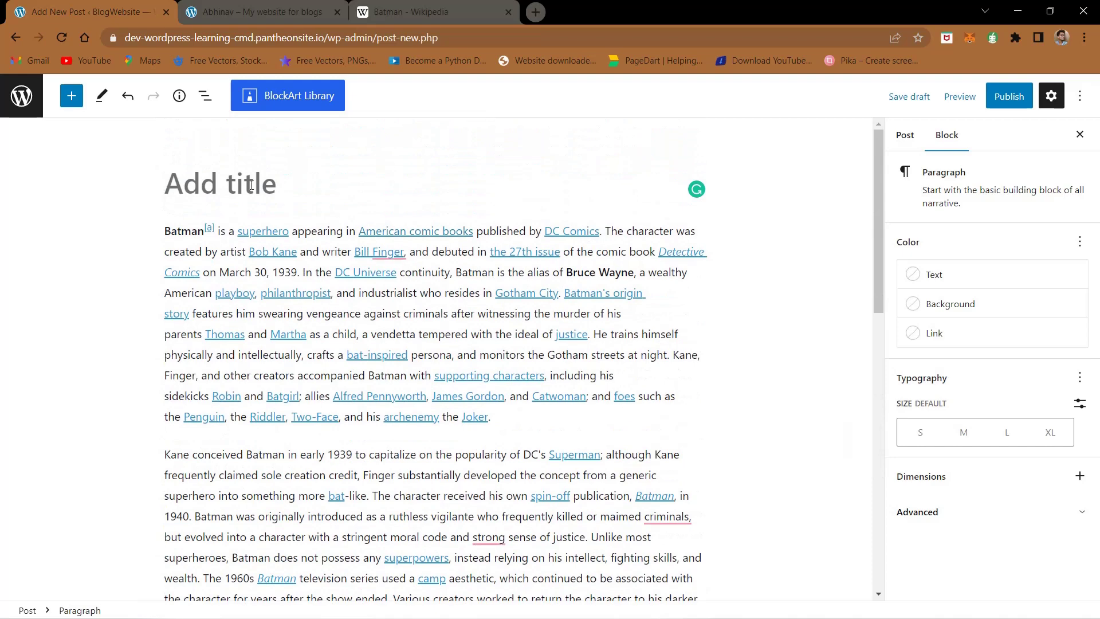
{"action": "left_click", "coordinate": [251, 184]}
{"action": "type", "text": "Bar"}
{"action": "key", "text": "BackSpace"}
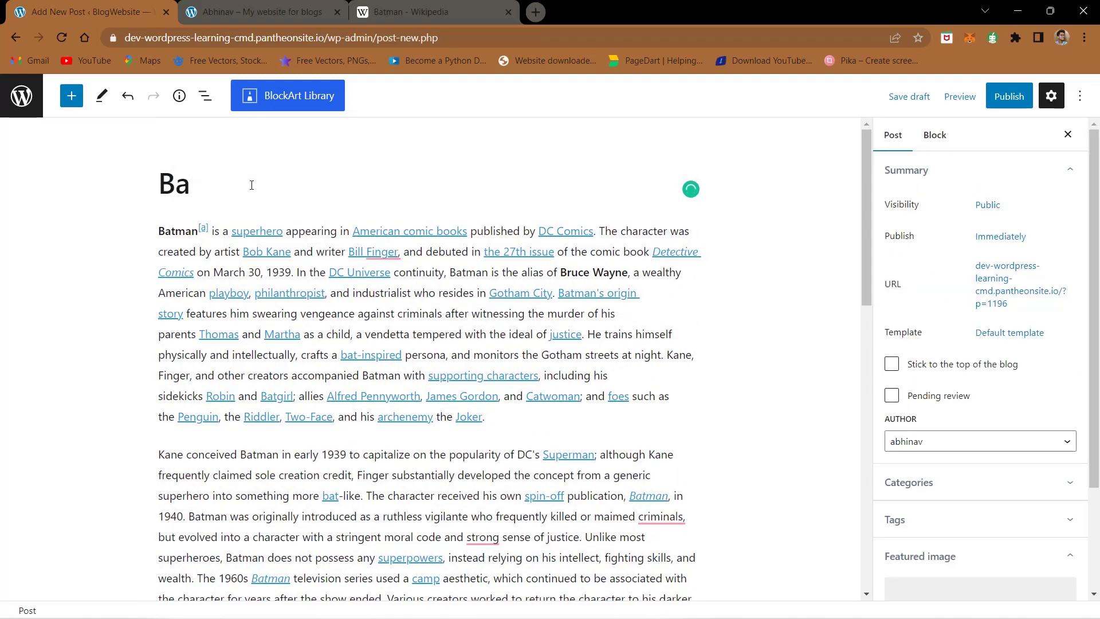
{"action": "type", "text": "tman"}
{"action": "left_click", "coordinate": [262, 185]}
Assign the post to the waste child category under learning Demo
{"action": "left_click", "coordinate": [905, 482]}
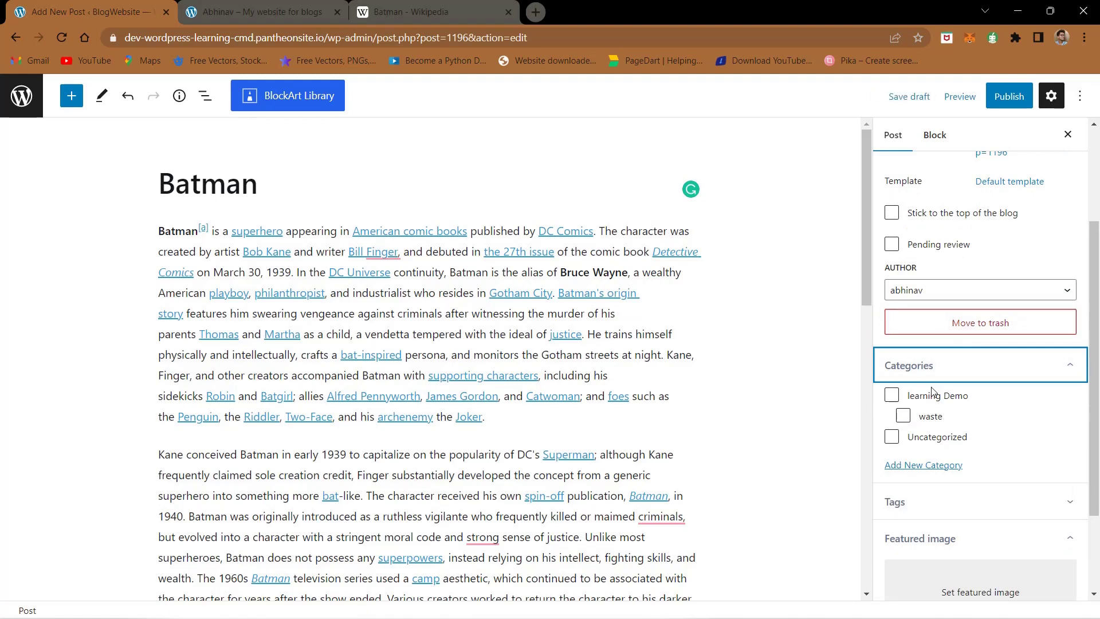
{"action": "scroll", "coordinate": [932, 388], "scroll_direction": "up", "scroll_amount": 5}
{"action": "scroll", "coordinate": [931, 391], "scroll_direction": "down", "scroll_amount": 2}
{"action": "scroll", "coordinate": [762, 290], "scroll_direction": "up", "scroll_amount": 4}
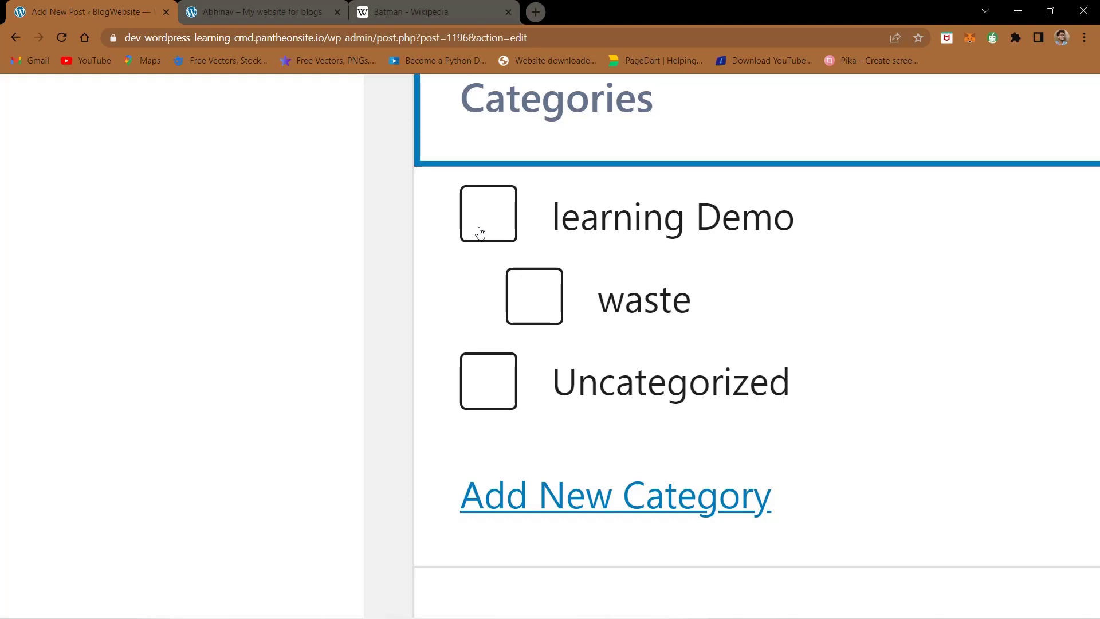
{"action": "left_click", "coordinate": [545, 303]}
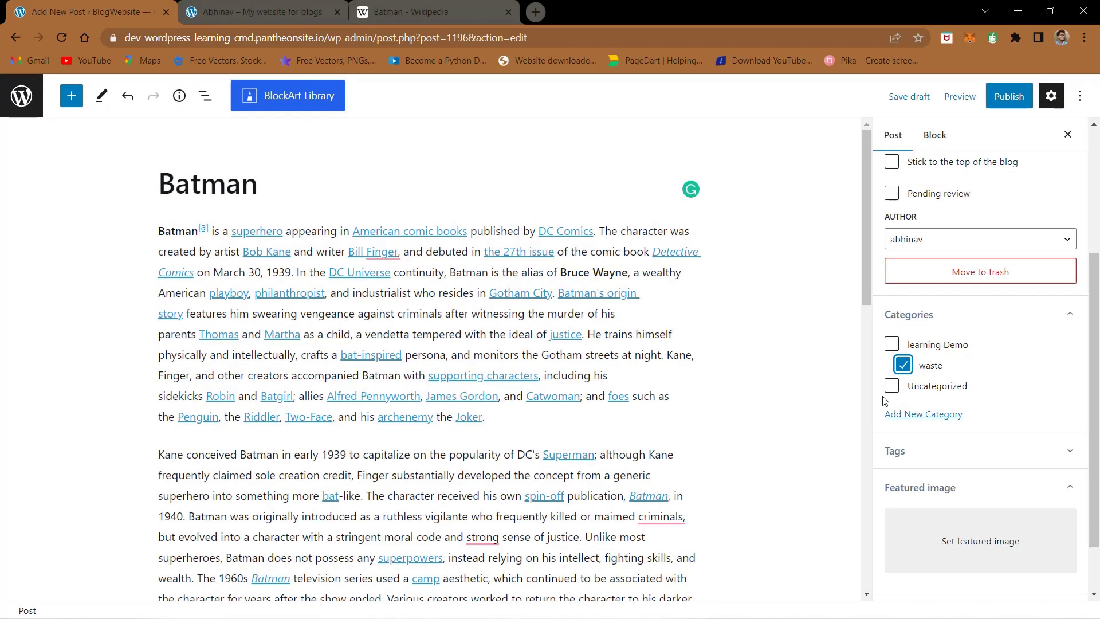
{"action": "left_click", "coordinate": [836, 382]}
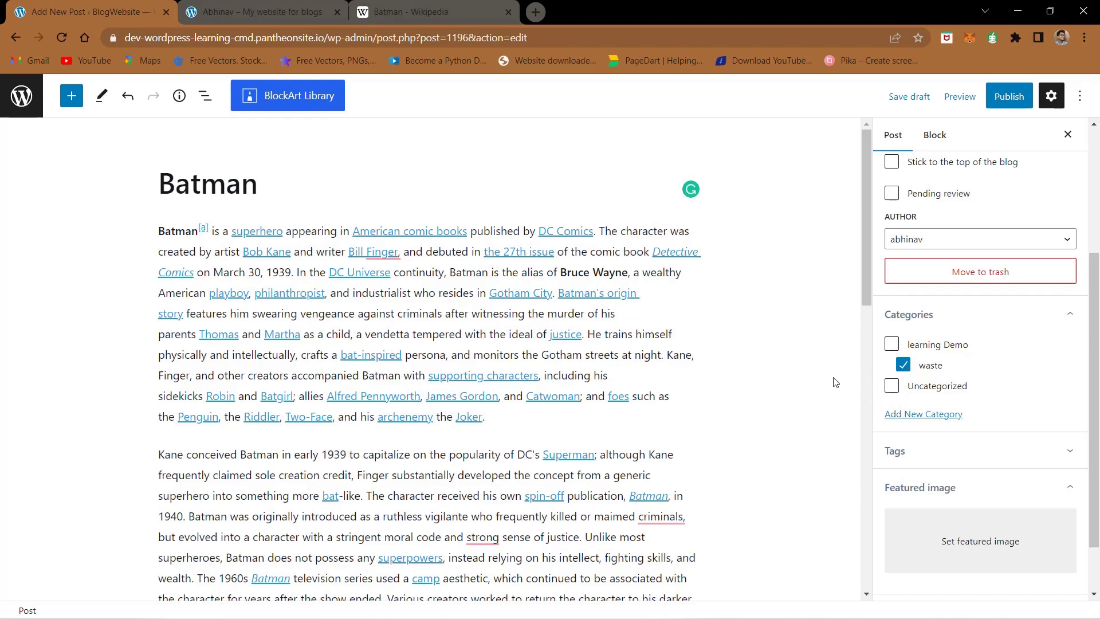
Copy the Batman infobox picture from Wikipedia and insert it between the post's title and first paragraph
{"action": "left_click", "coordinate": [437, 14]}
{"action": "scroll", "coordinate": [899, 515], "scroll_direction": "up", "scroll_amount": 10}
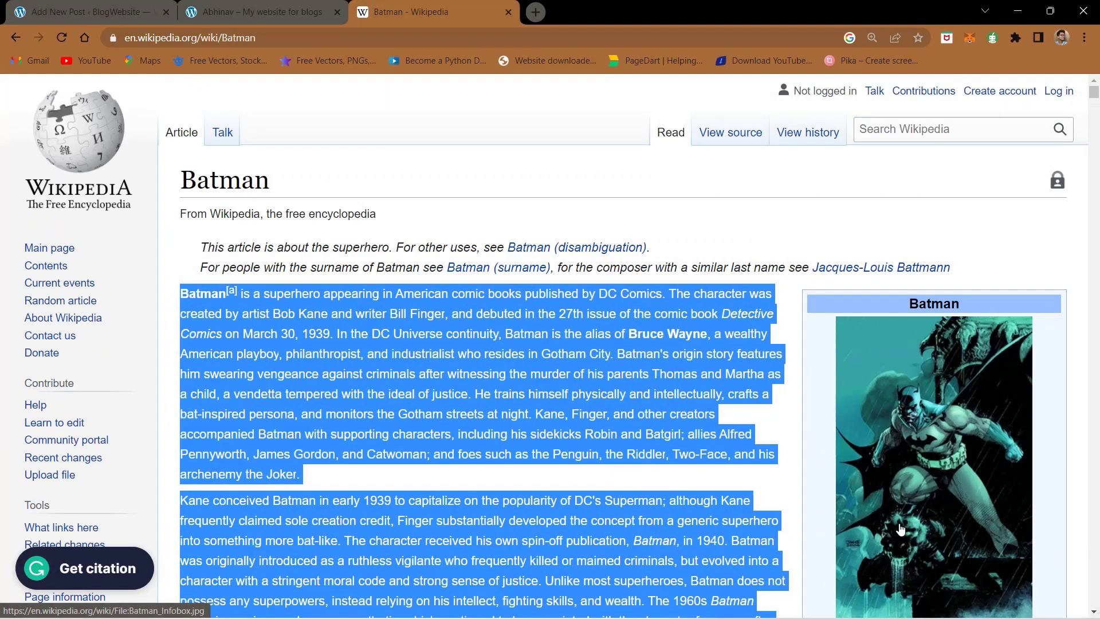
{"action": "right_click", "coordinate": [919, 527]}
{"action": "left_click", "coordinate": [951, 427]}
{"action": "left_click", "coordinate": [121, 5]}
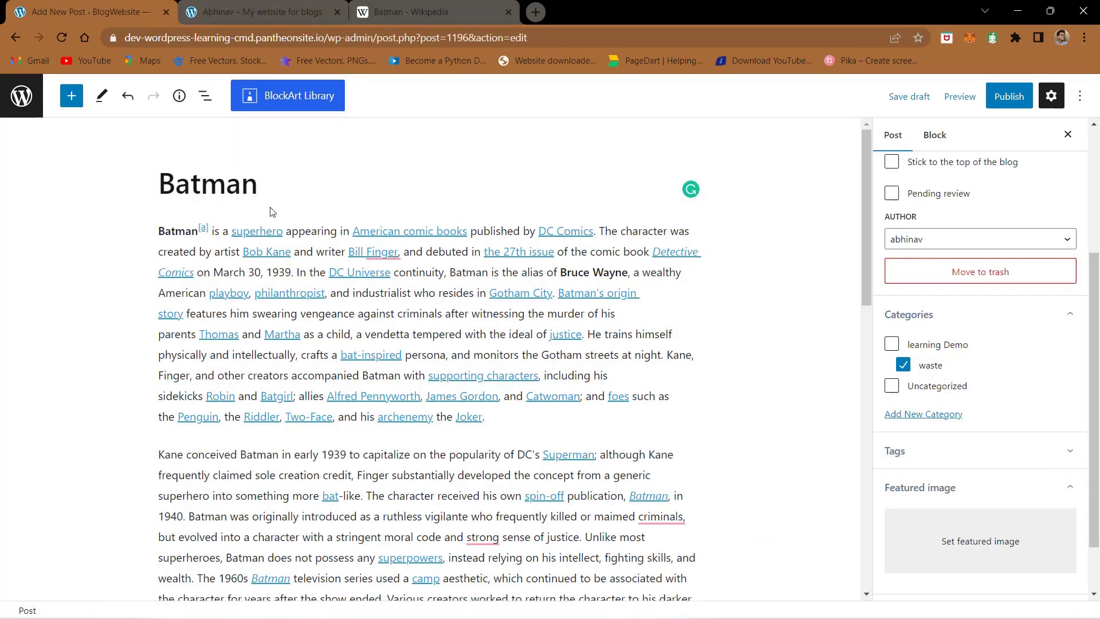
{"action": "key", "text": "Return"}
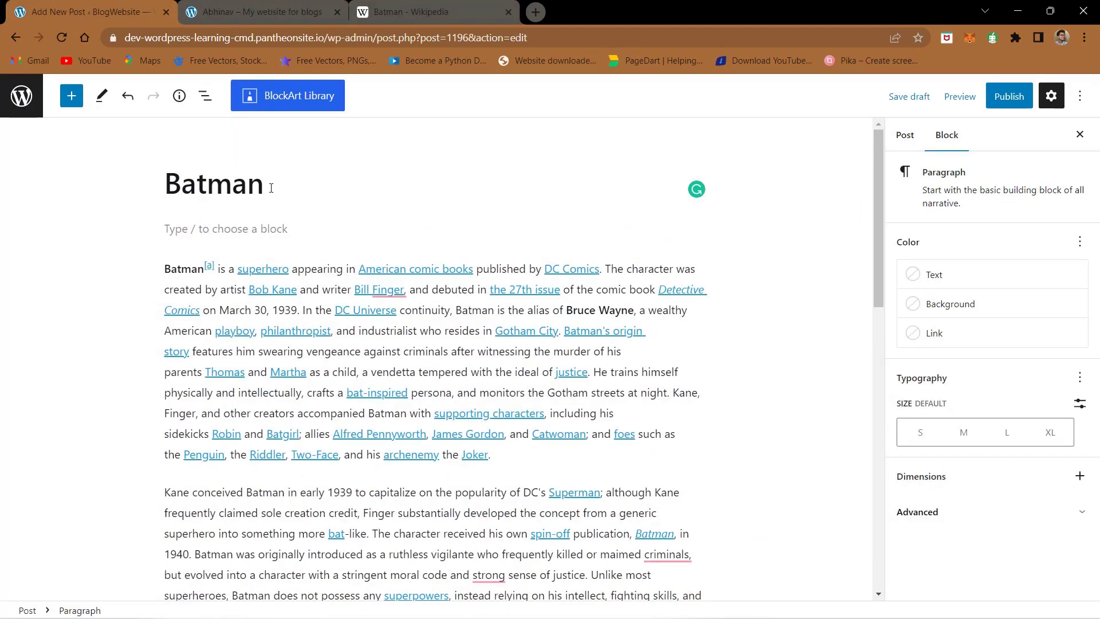
{"action": "key", "text": "ctrl+v"}
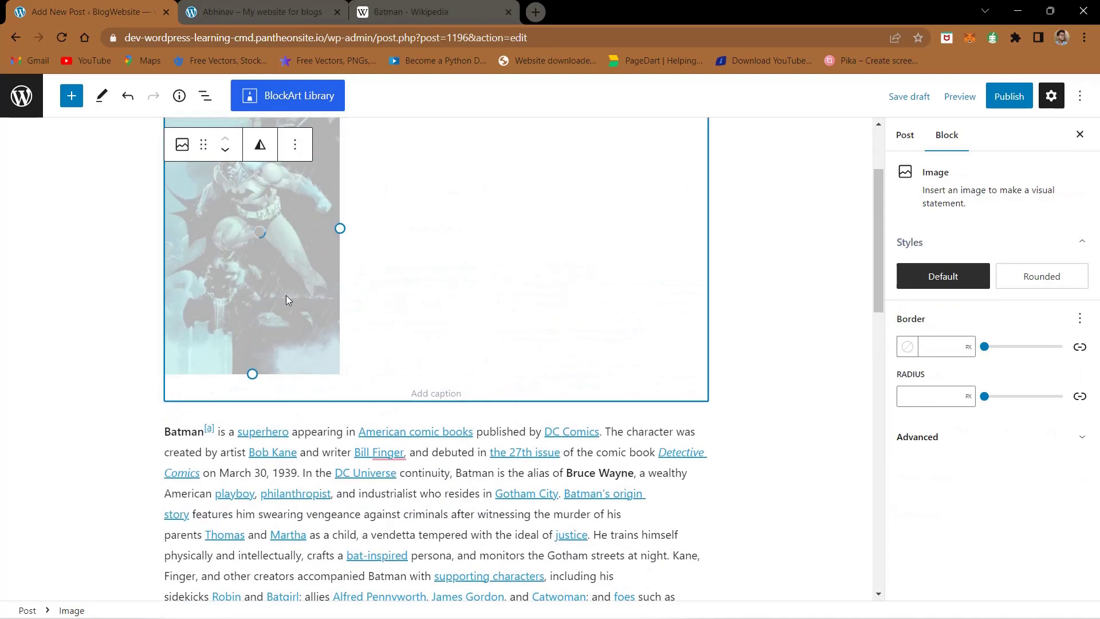
Publish the Batman post and copy its post address
{"action": "left_click", "coordinate": [1009, 99]}
{"action": "left_click", "coordinate": [968, 106]}
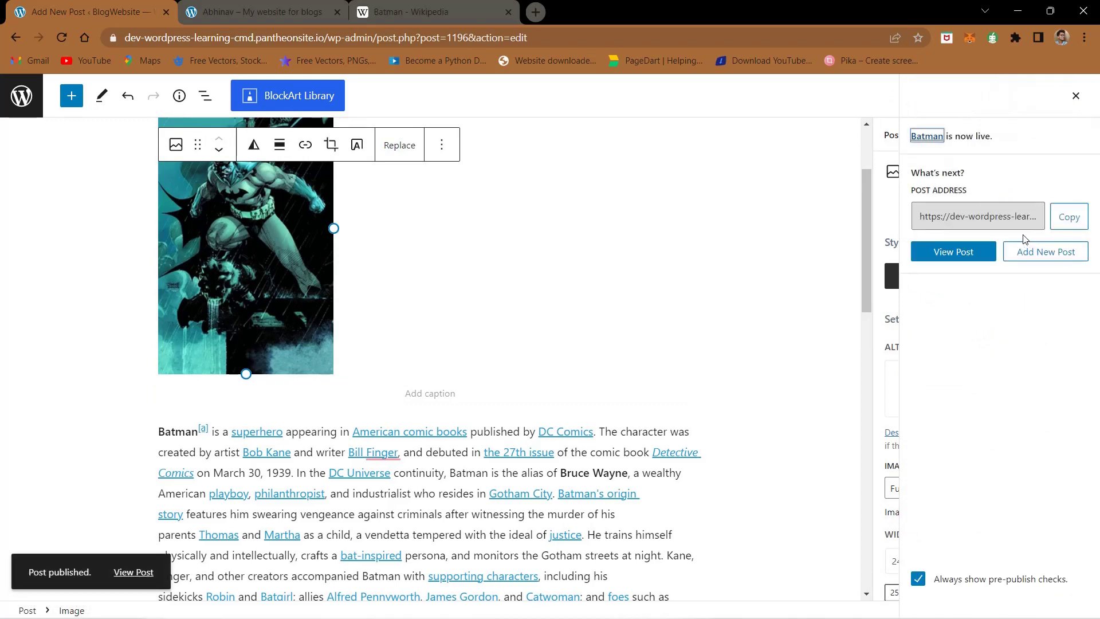
{"action": "left_click", "coordinate": [1067, 217]}
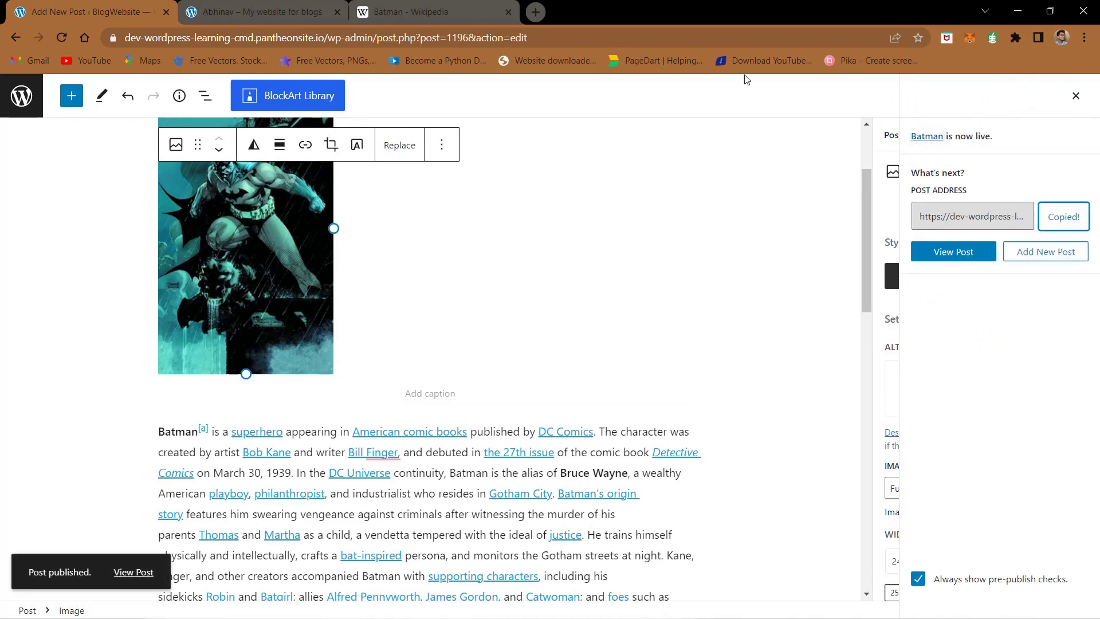
Open the copied post address in a new browser tab and review the published post's image, text and sidebar
{"action": "left_click", "coordinate": [534, 12]}
{"action": "key", "text": "ctrl+v"}
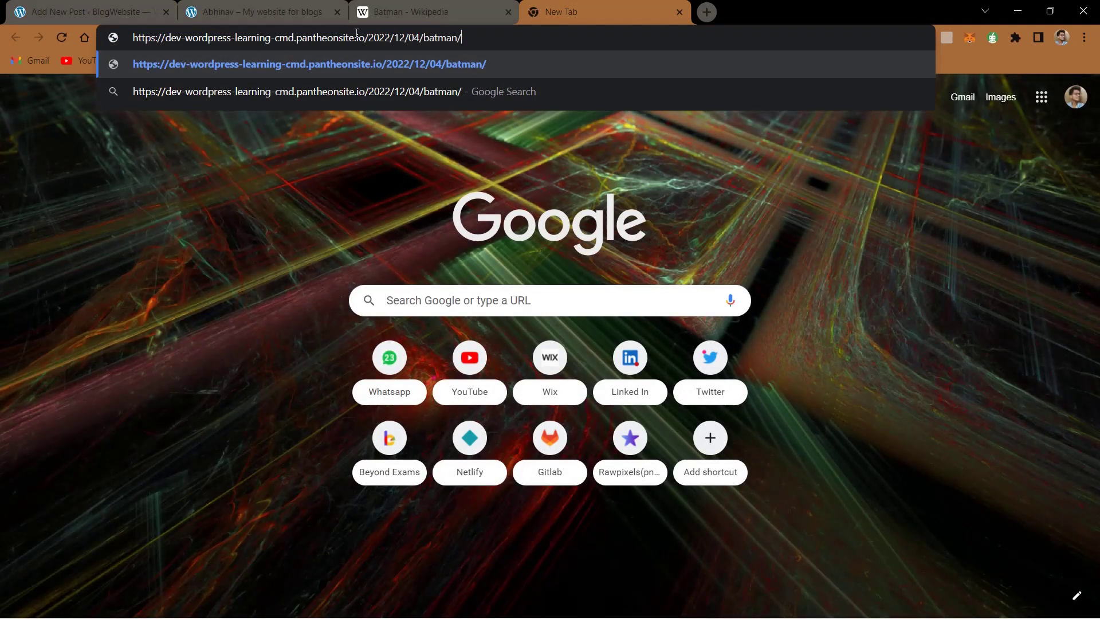
{"action": "double_click", "coordinate": [448, 40]}
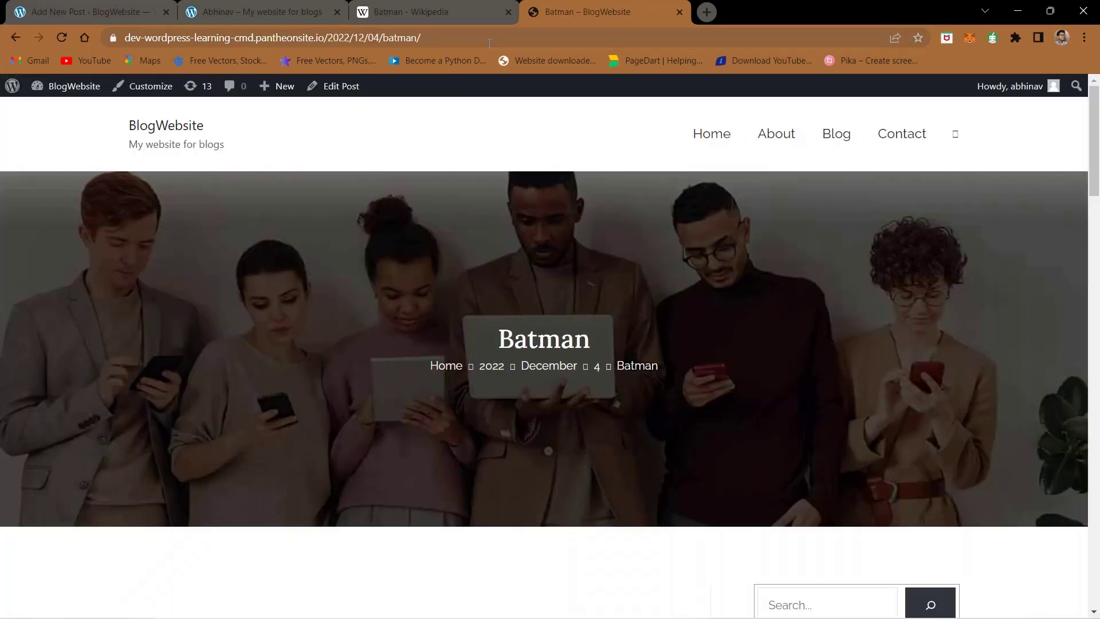
{"action": "scroll", "coordinate": [469, 256], "scroll_direction": "down", "scroll_amount": 8}
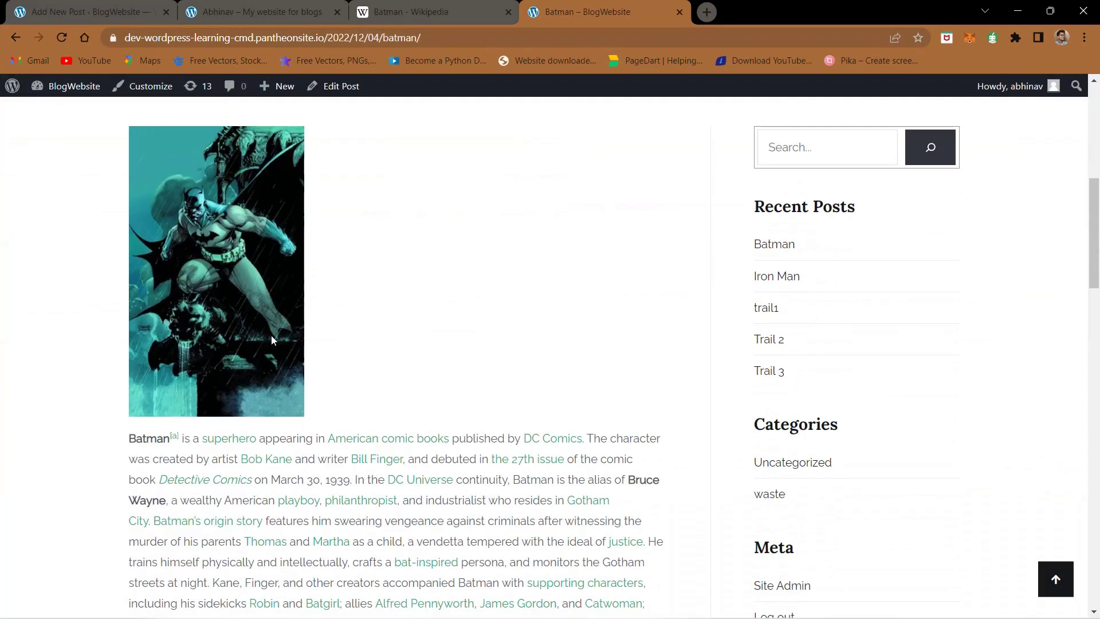
{"action": "scroll", "coordinate": [453, 363], "scroll_direction": "down", "scroll_amount": 20}
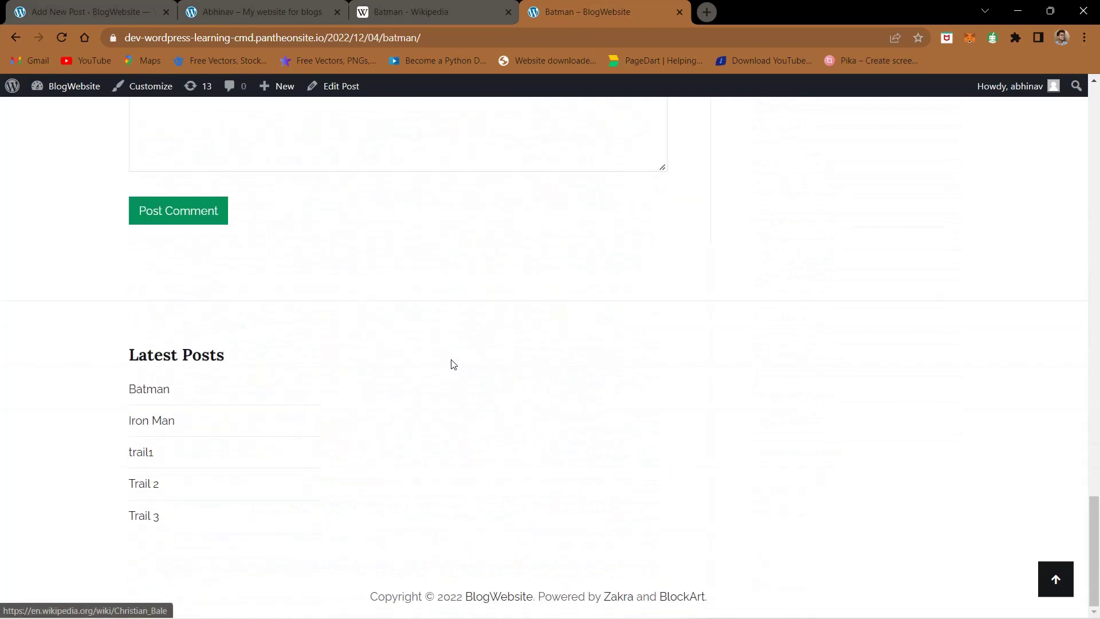
{"action": "scroll", "coordinate": [453, 364], "scroll_direction": "up", "scroll_amount": 9}
{"action": "scroll", "coordinate": [453, 363], "scroll_direction": "up", "scroll_amount": 20}
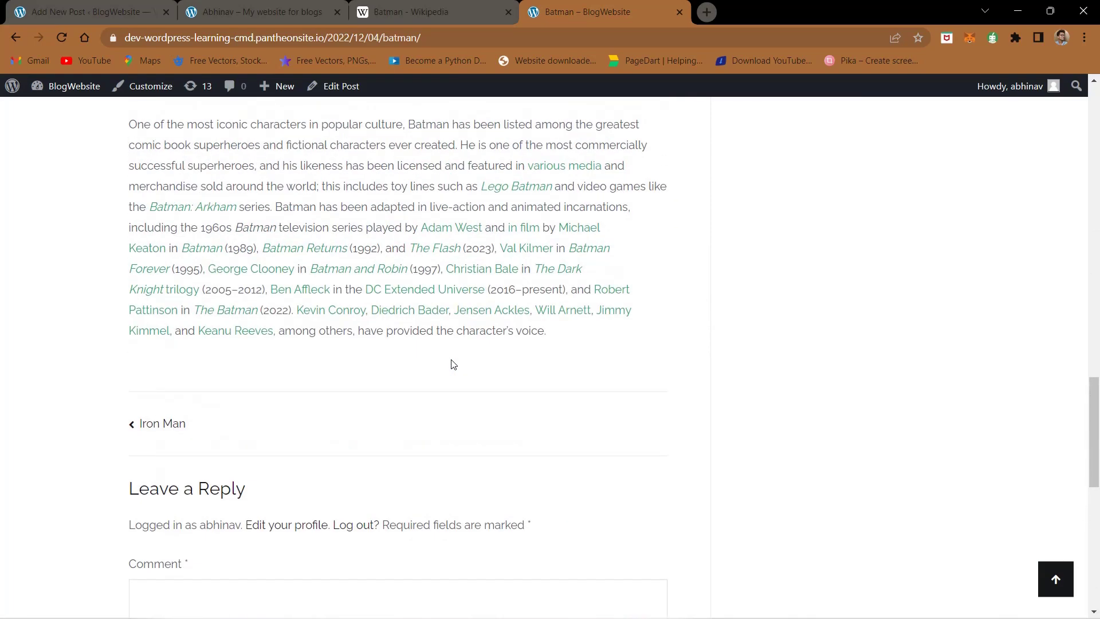
{"action": "scroll", "coordinate": [453, 467], "scroll_direction": "down", "scroll_amount": 7}
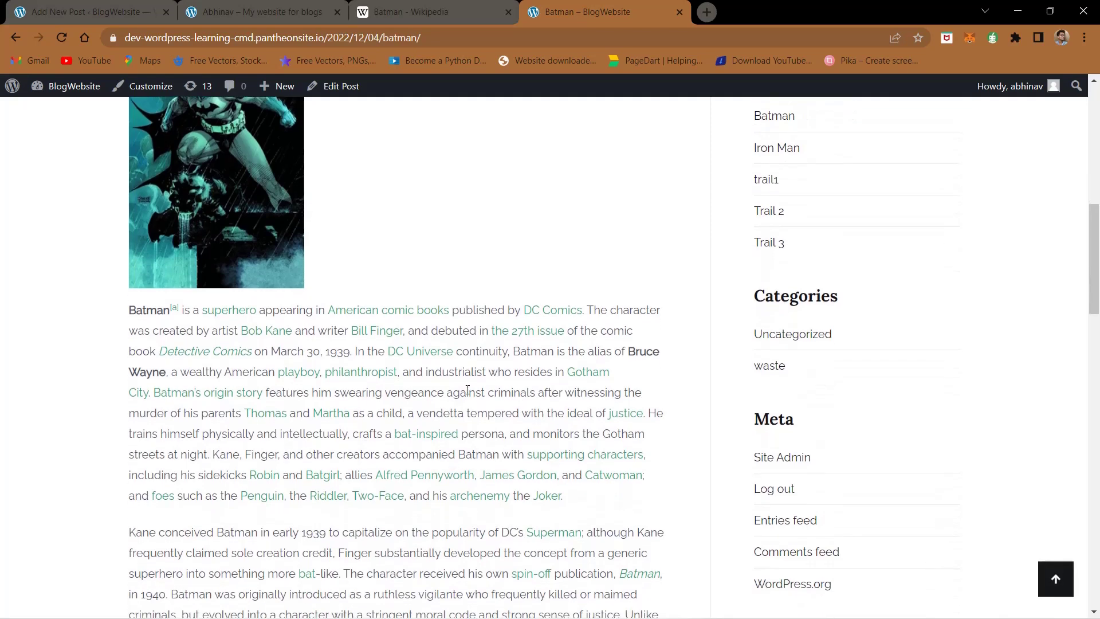
Open the waste category archive from the published post's sidebar and review the post listed there
{"action": "scroll", "coordinate": [829, 374], "scroll_direction": "up", "scroll_amount": 8, "text": "ctrl"}
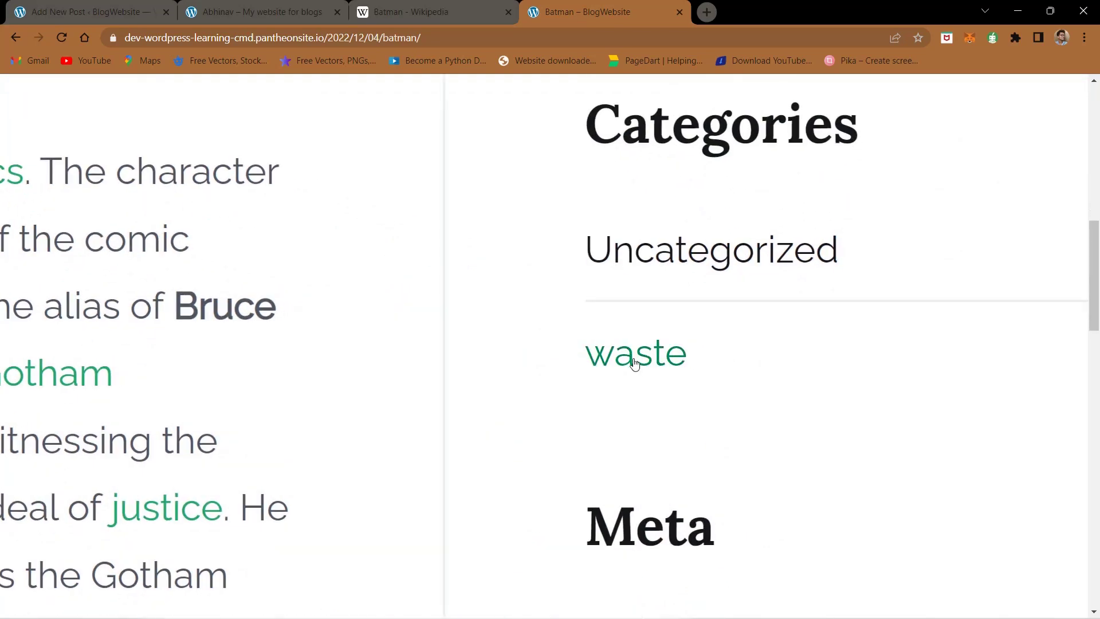
{"action": "left_click", "coordinate": [648, 367]}
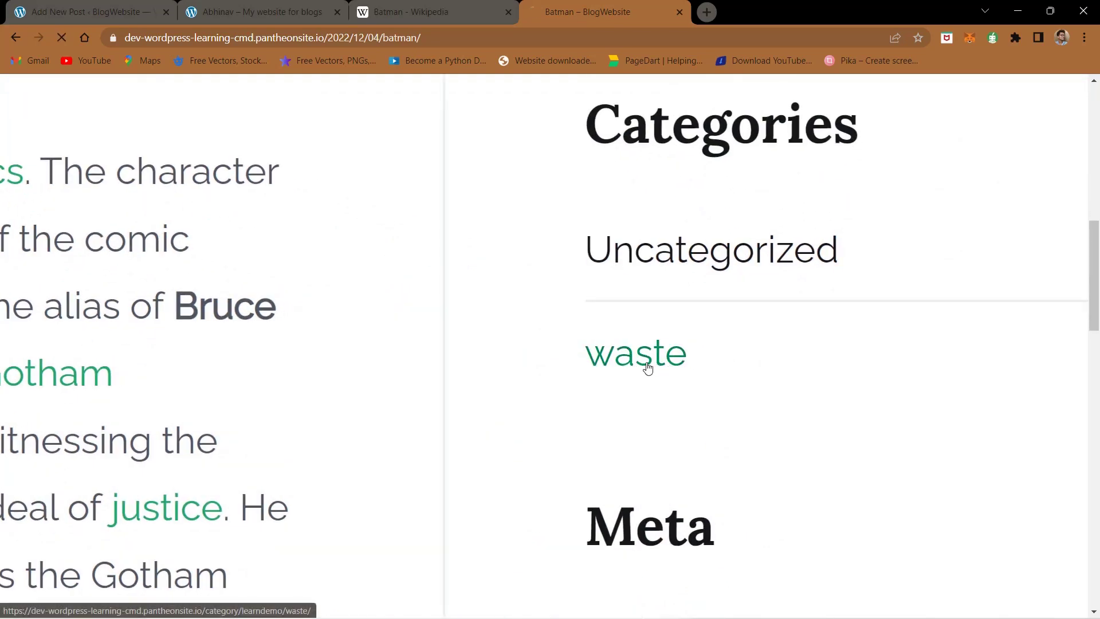
{"action": "scroll", "coordinate": [647, 367], "scroll_direction": "down", "scroll_amount": 8, "text": "ctrl"}
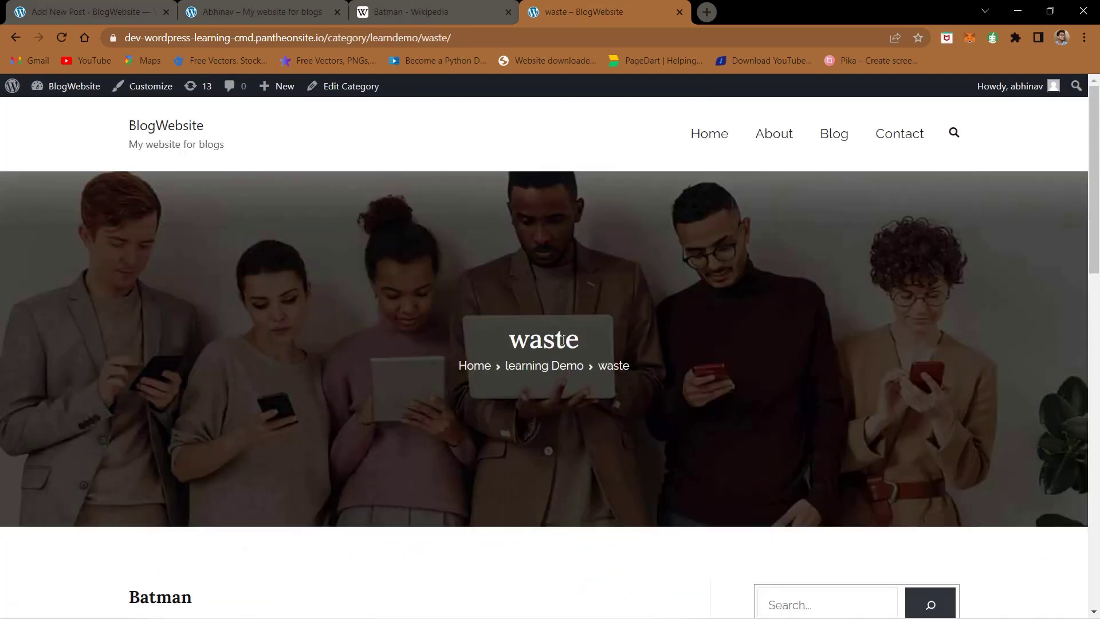
{"action": "scroll", "coordinate": [562, 340], "scroll_direction": "down", "scroll_amount": 8}
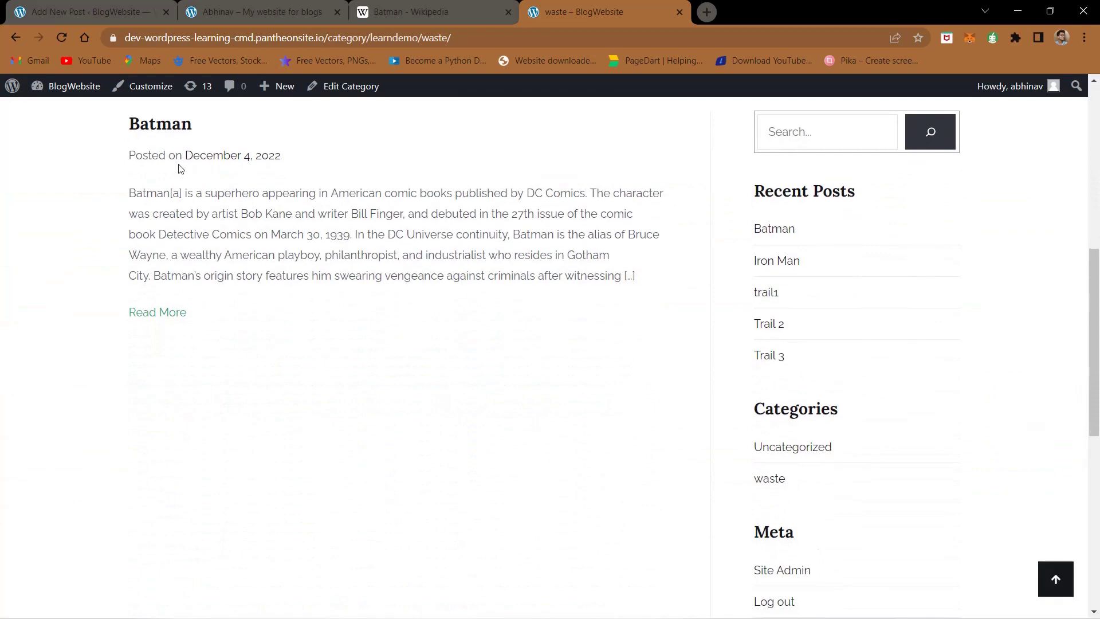
{"action": "scroll", "coordinate": [255, 393], "scroll_direction": "down", "scroll_amount": 8}
{"action": "key", "text": "Home"}
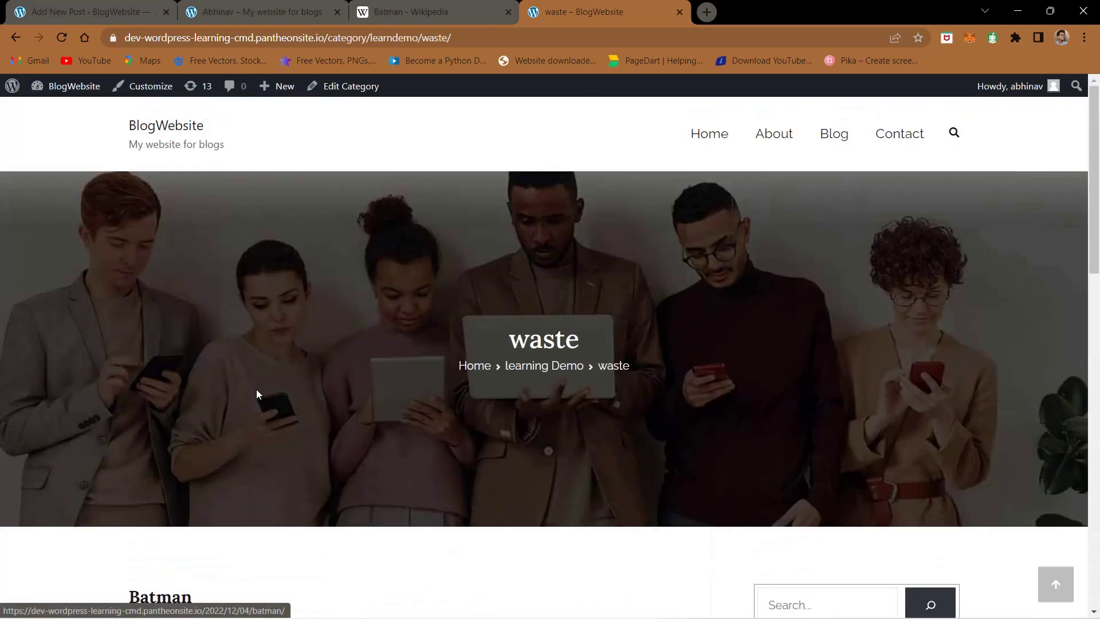
Leave the published Batman post's editor for the admin post list and start a new post
{"action": "left_click", "coordinate": [271, 5]}
{"action": "left_click", "coordinate": [38, 5]}
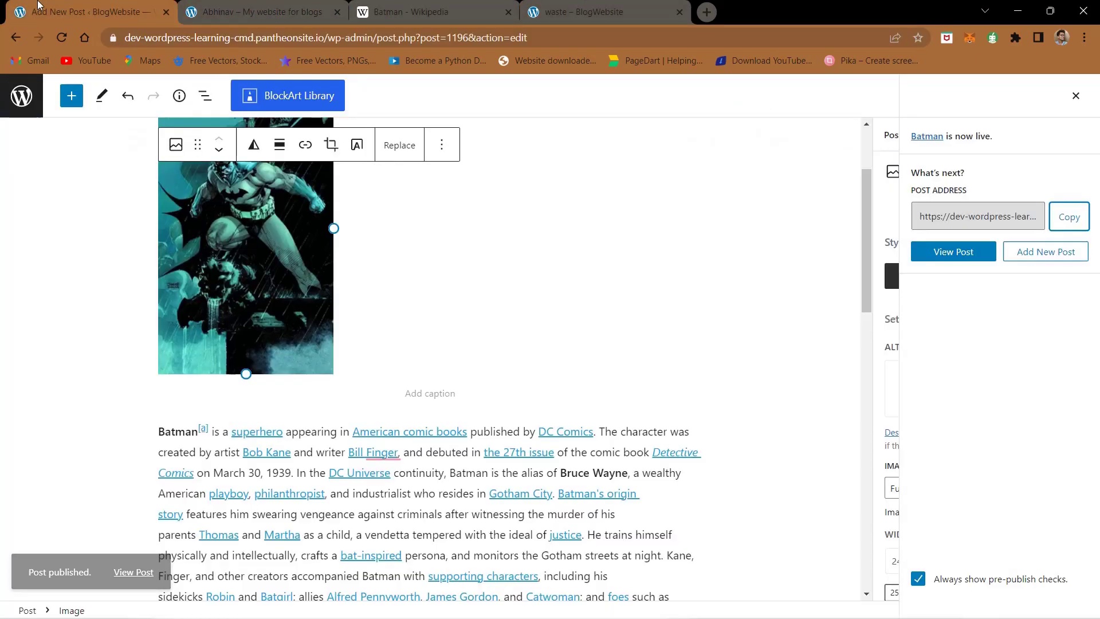
{"action": "left_click", "coordinate": [20, 107]}
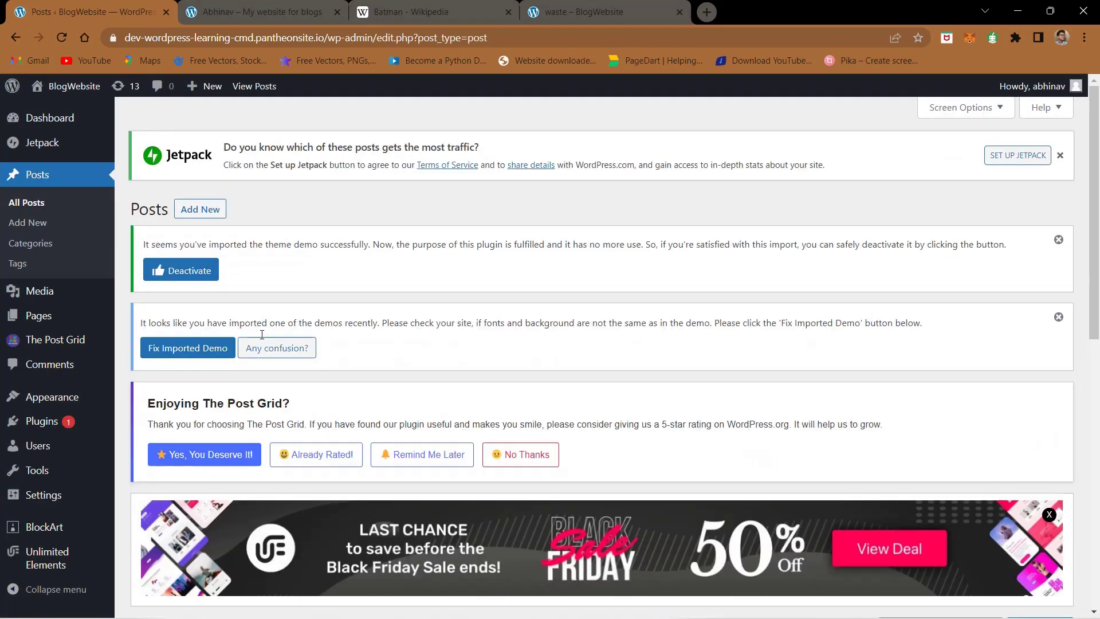
{"action": "left_click", "coordinate": [207, 212]}
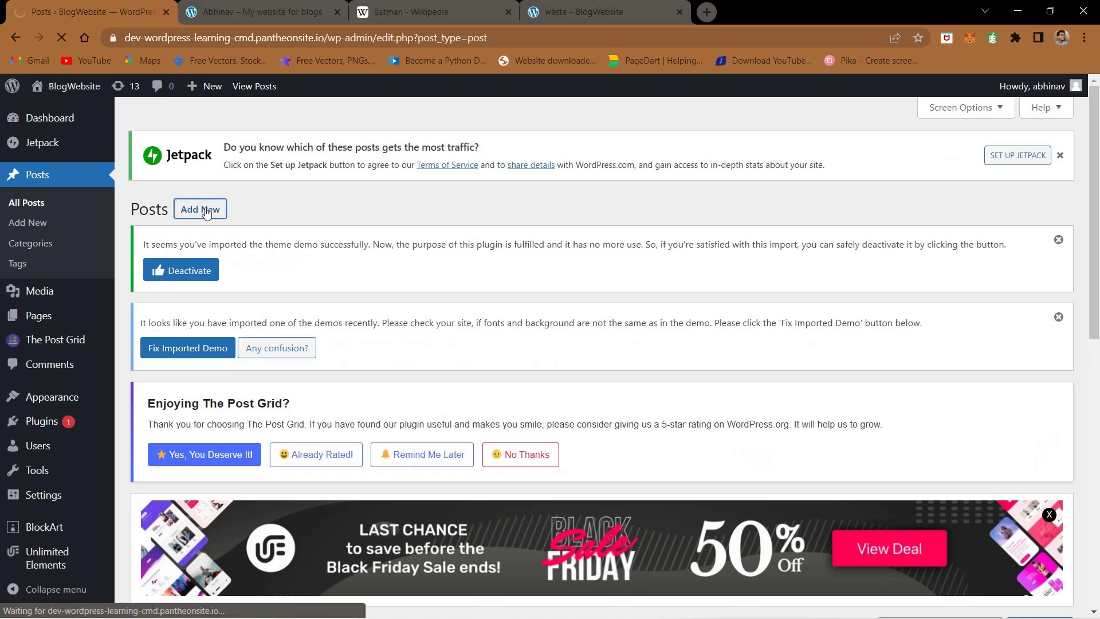
Close the Batman Wikipedia and waste archive browser tabs
{"action": "left_click", "coordinate": [598, 12]}
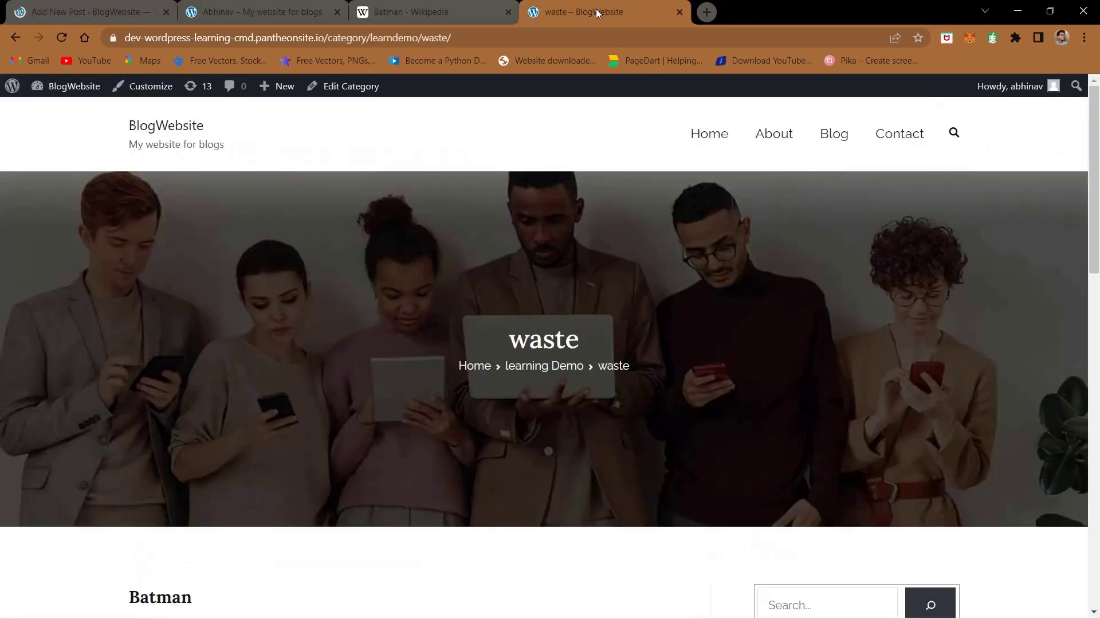
{"action": "left_click", "coordinate": [509, 12]}
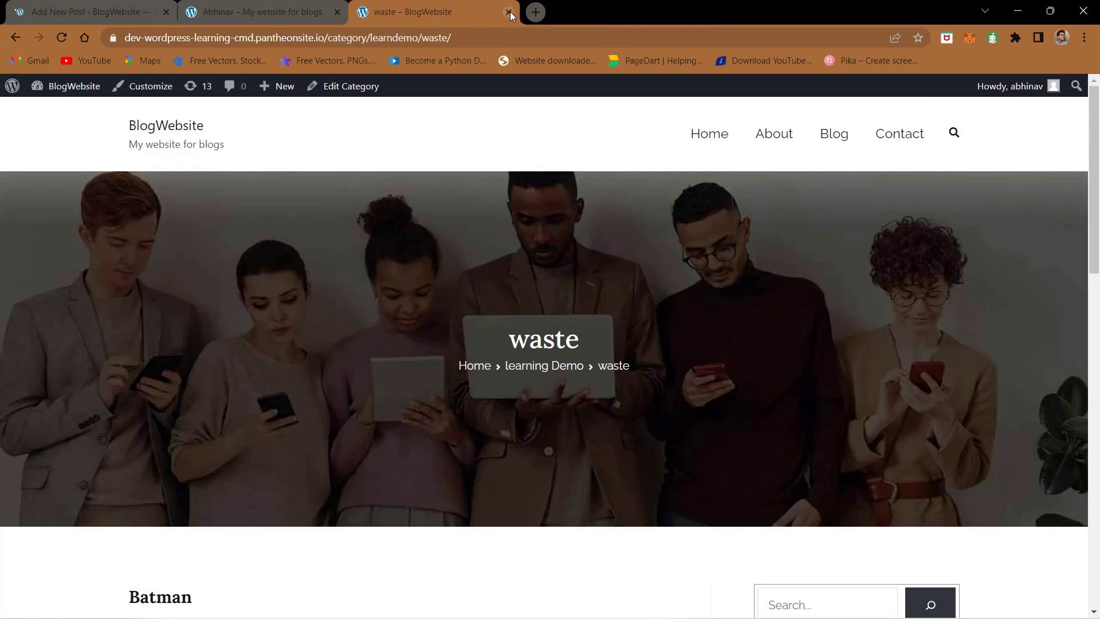
{"action": "left_click", "coordinate": [509, 12]}
{"action": "left_click", "coordinate": [137, 11]}
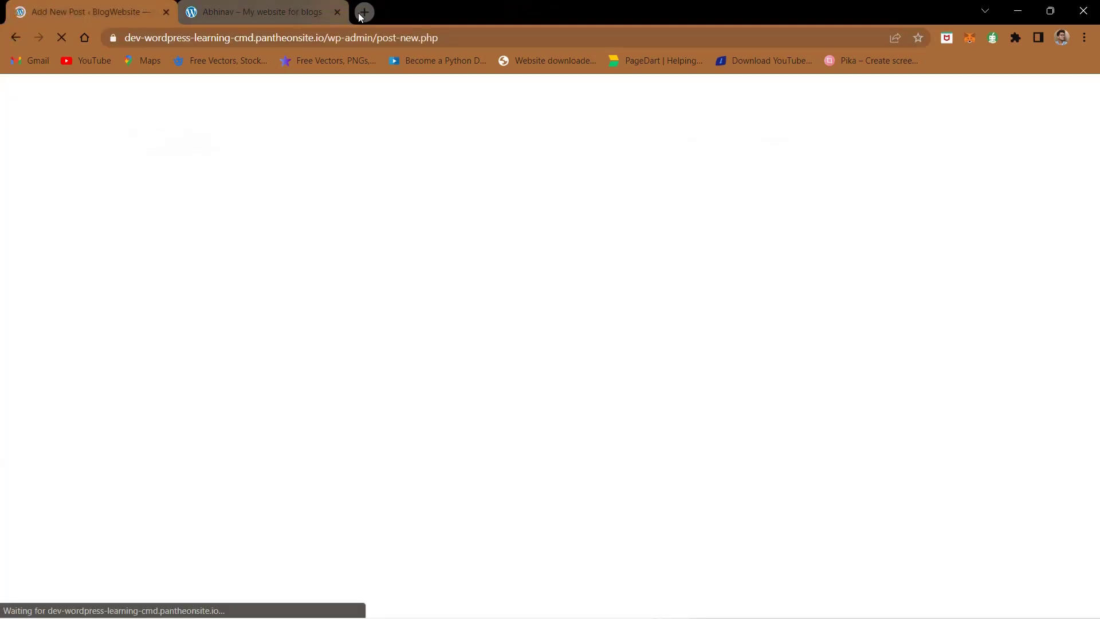
Search Google for "school" in a new browser tab, then return to the new post's editor
{"action": "left_click", "coordinate": [372, 9]}
{"action": "type", "text": "schoo"}
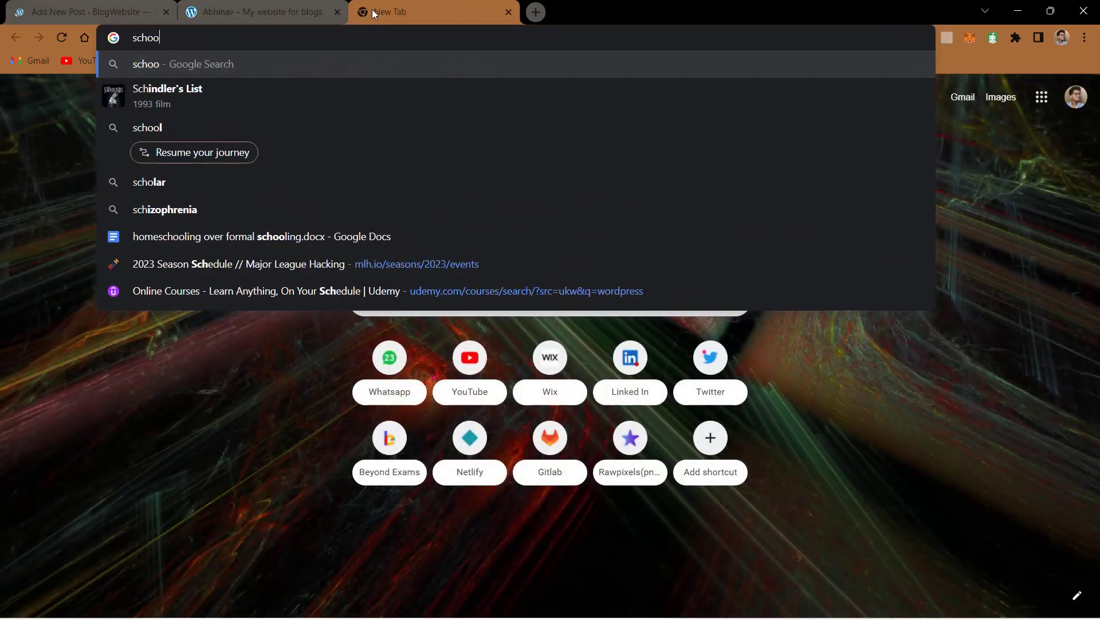
{"action": "type", "text": "l"}
{"action": "key", "text": "Return"}
{"action": "left_click", "coordinate": [86, 12]}
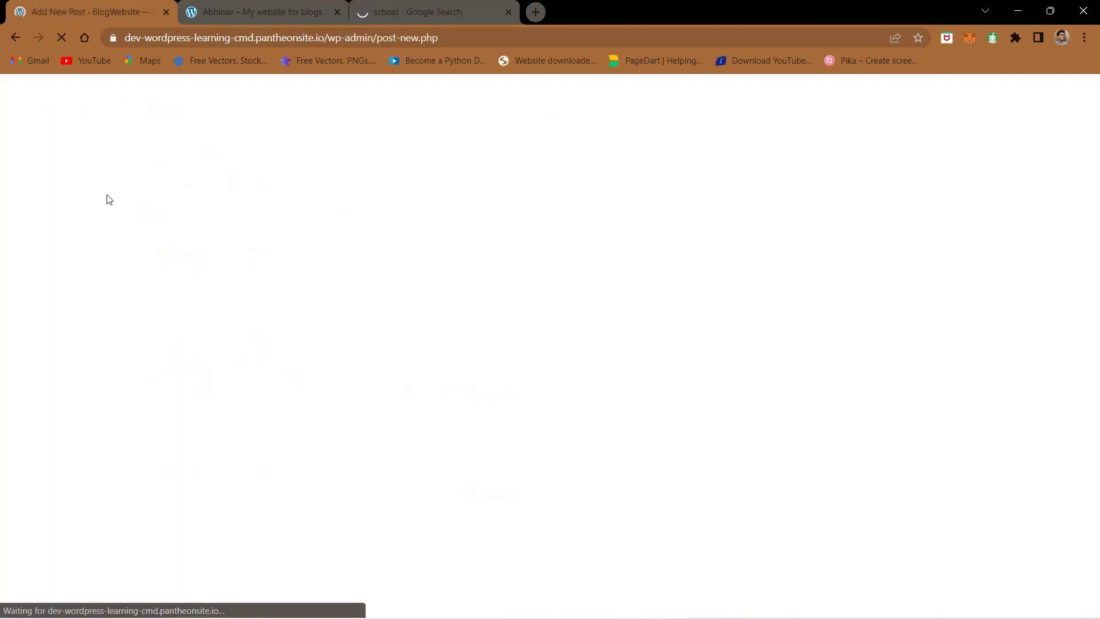
{"action": "mouse_move", "coordinate": [393, 11]}
{"action": "left_mouse_down"}
{"action": "mouse_move", "coordinate": [210, 238]}
{"action": "mouse_move", "coordinate": [376, 4]}
{"action": "left_mouse_up"}
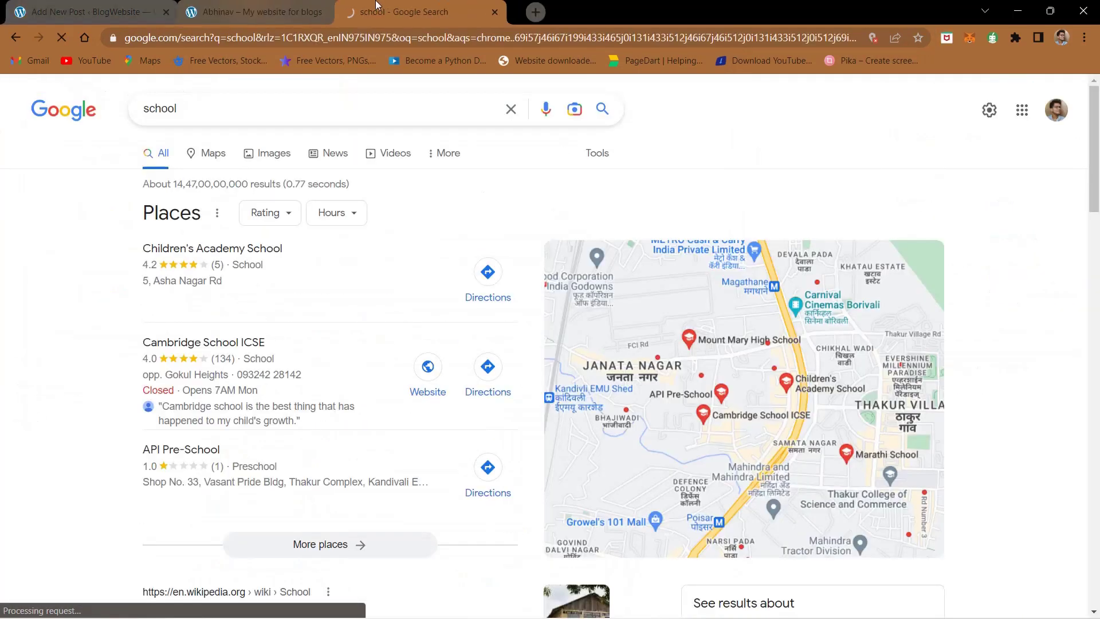
{"action": "left_click", "coordinate": [86, 12]}
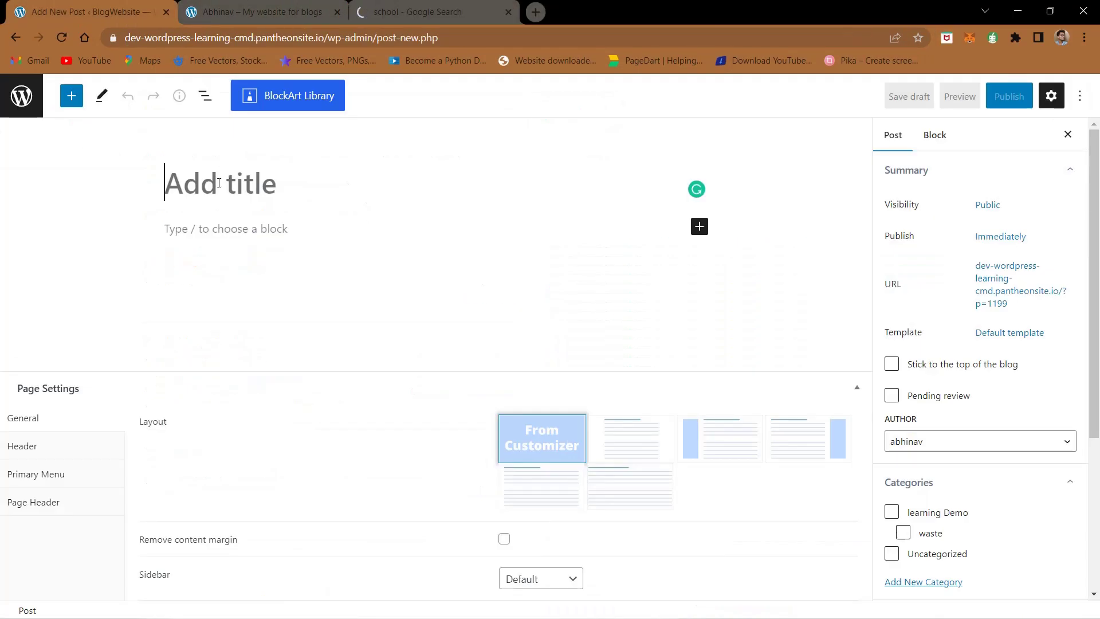
Enter "Why to choose School" as the new post's title
{"action": "left_click", "coordinate": [219, 183]}
{"action": "type", "text": "School"}
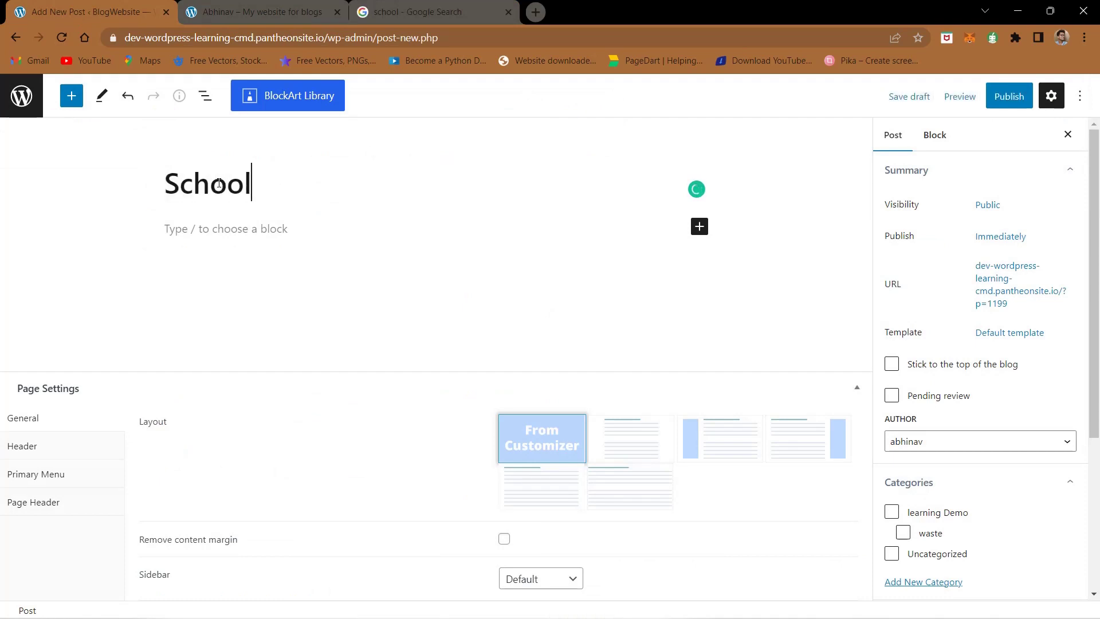
{"action": "key", "text": "Left"}
{"action": "key", "text": "Left"}
{"action": "key", "text": "Left"}
{"action": "key", "text": "Left"}
{"action": "key", "text": "Left"}
{"action": "key", "text": "Left"}
{"action": "type", "text": "Why "}
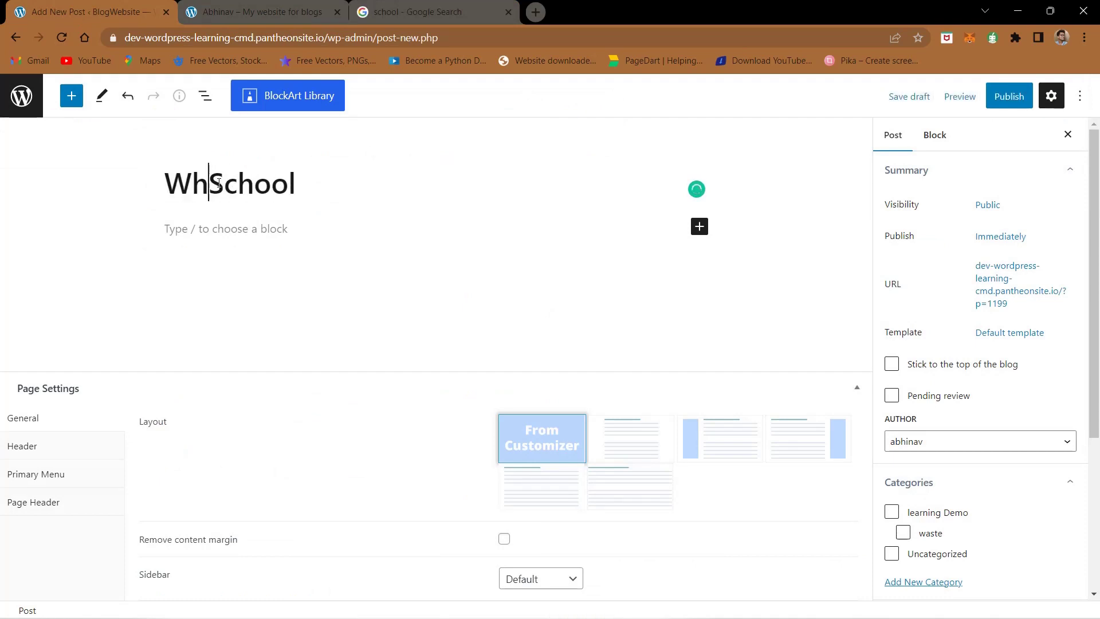
{"action": "type", "text": "t"}
{"action": "type", "text": "choose"}
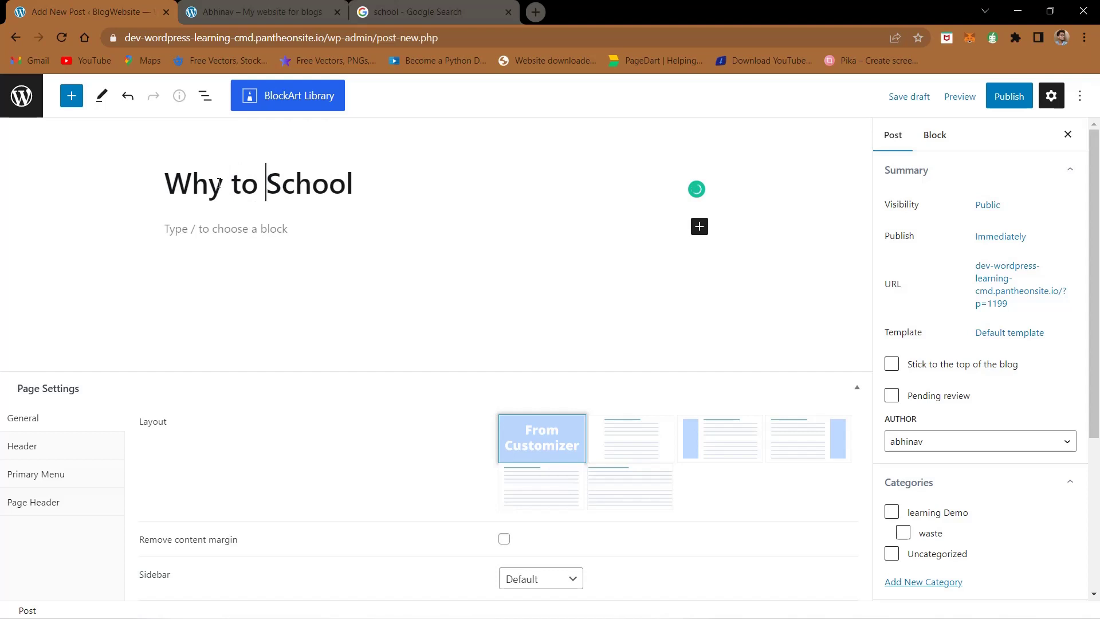
Extend the title to "Why to choose Schooling?" and place the cursor in the empty first paragraph
{"action": "key", "text": "Right"}
{"action": "key", "text": "Right"}
{"action": "key", "text": "Right"}
{"action": "key", "text": "Right"}
{"action": "key", "text": "Right"}
{"action": "key", "text": "Right"}
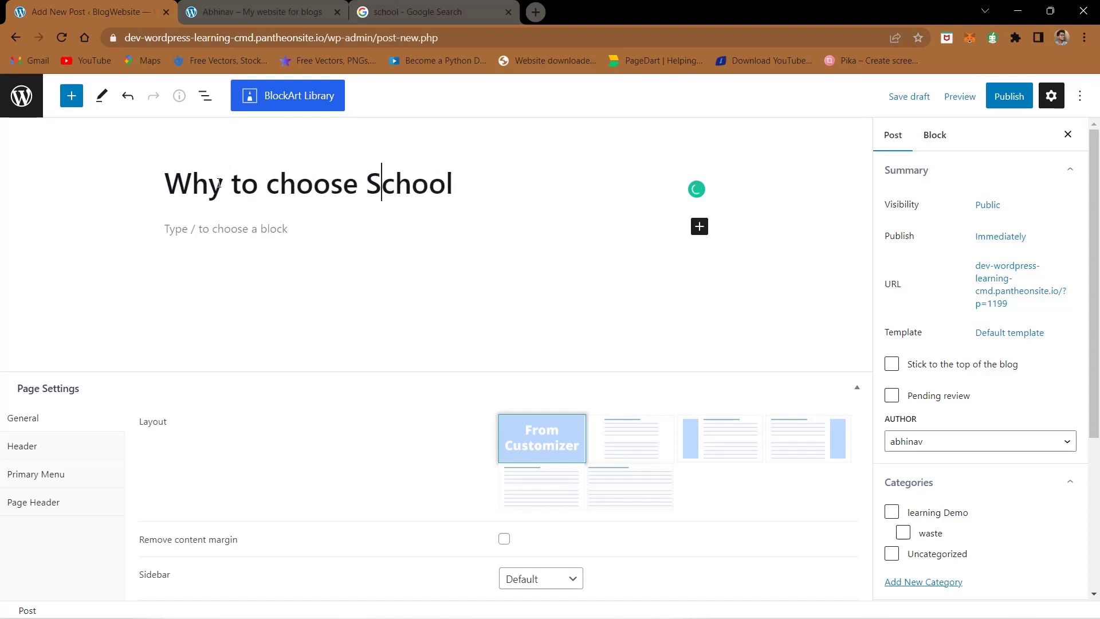
{"action": "type", "text": "ing"}
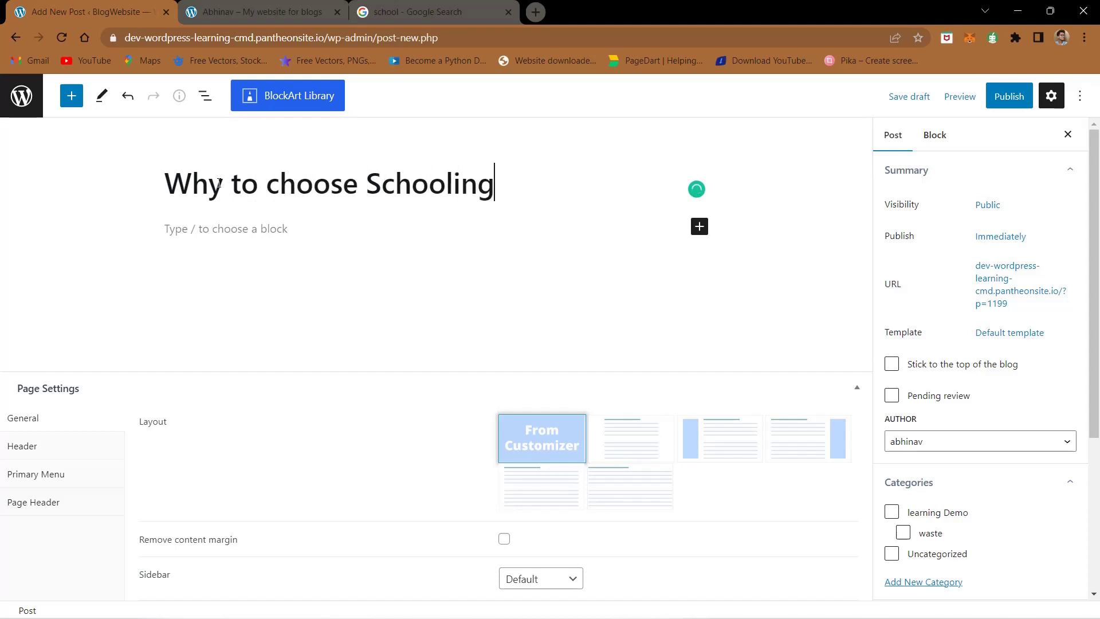
{"action": "left_click", "coordinate": [311, 231]}
{"action": "left_click", "coordinate": [513, 186]}
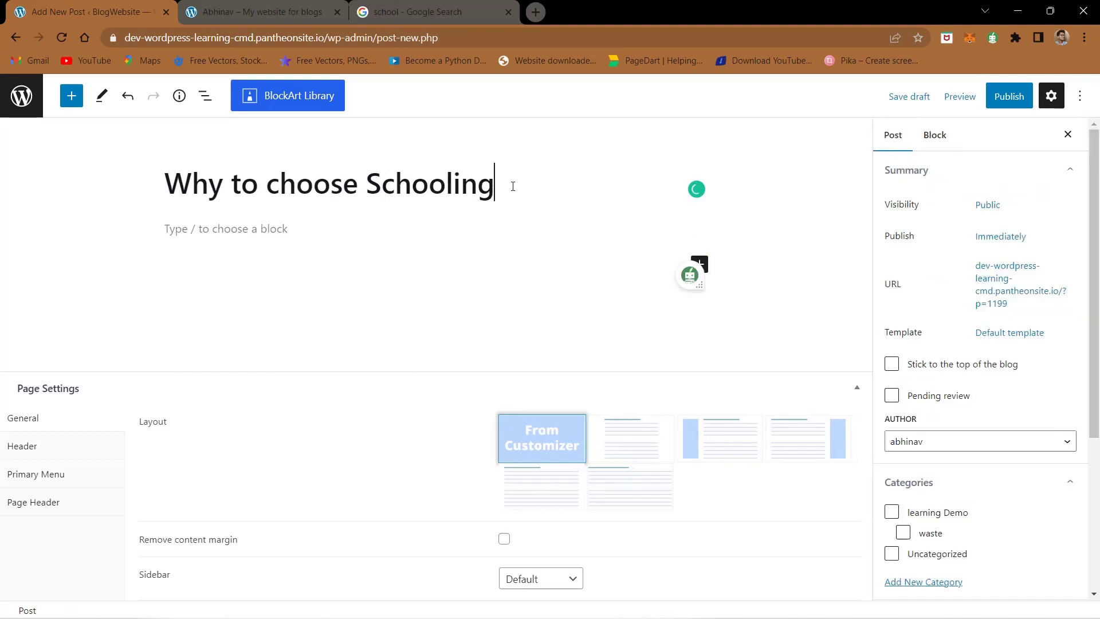
{"action": "type", "text": "?"}
{"action": "left_click", "coordinate": [319, 232]}
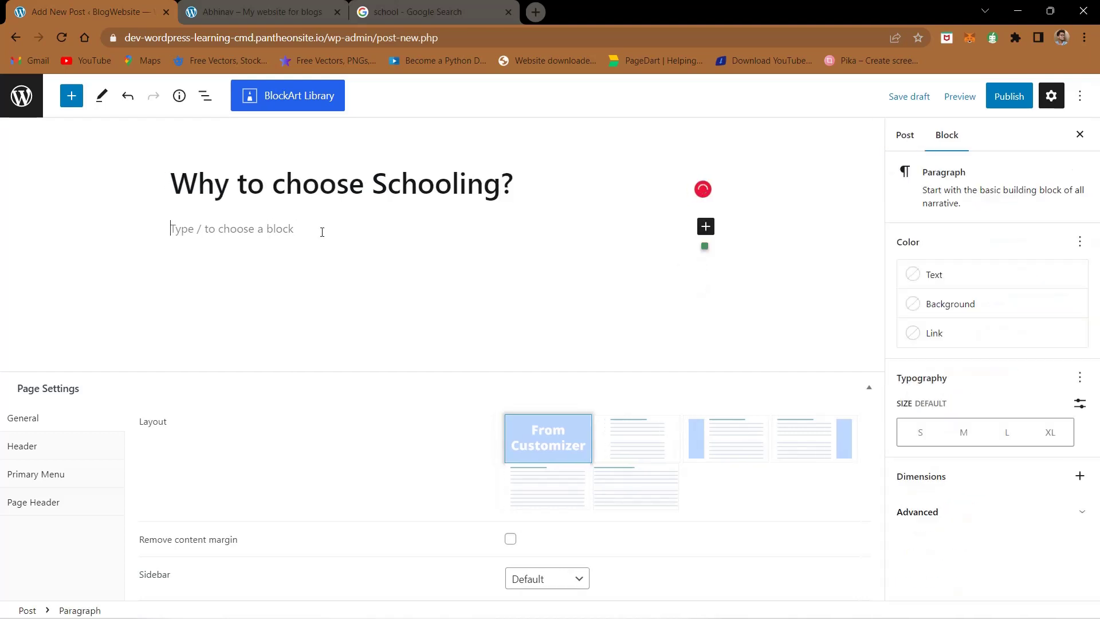
Refine the Google search to "school wikipedia" and open the English Wikipedia article on School
{"action": "left_click", "coordinate": [434, 8]}
{"action": "scroll", "coordinate": [418, 248], "scroll_direction": "down", "scroll_amount": 12}
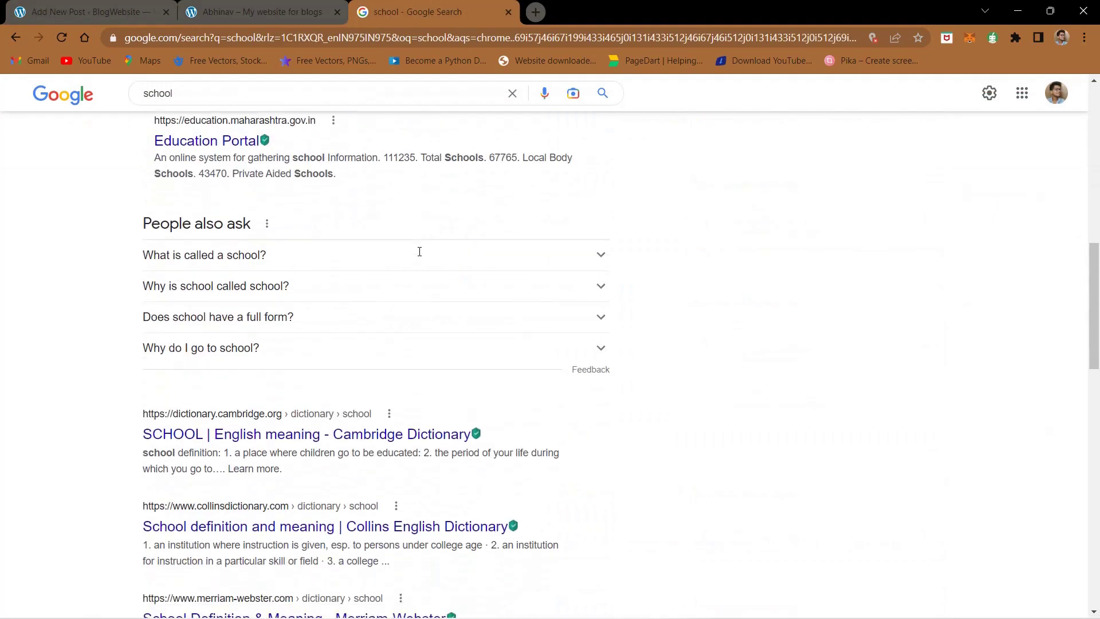
{"action": "scroll", "coordinate": [295, 312], "scroll_direction": "up", "scroll_amount": 12}
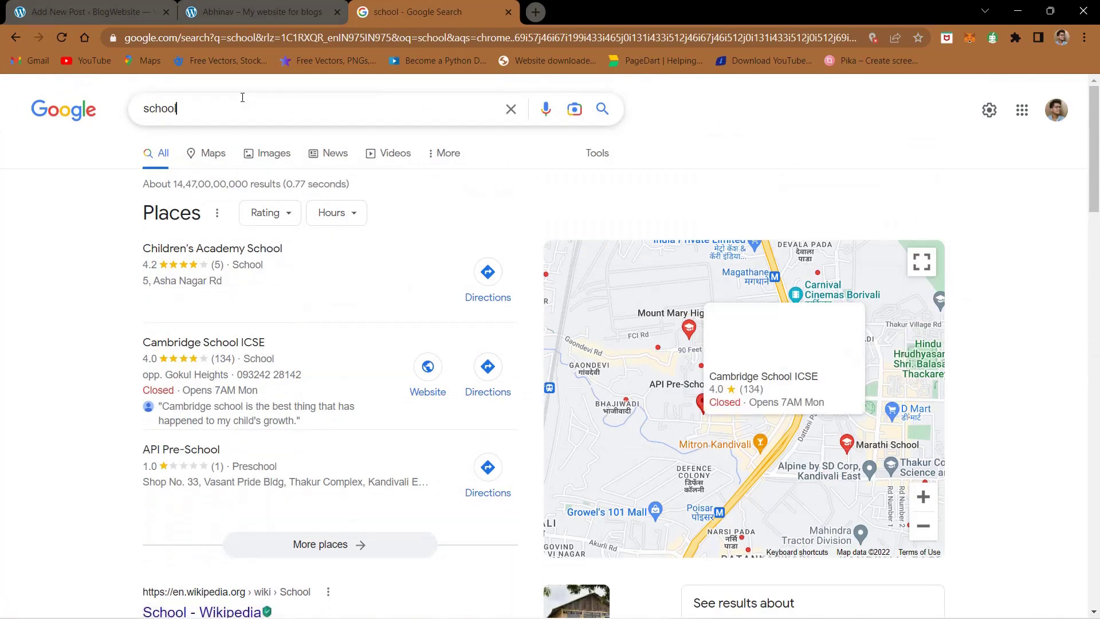
{"action": "left_click", "coordinate": [242, 97]}
{"action": "type", "text": "wiki"}
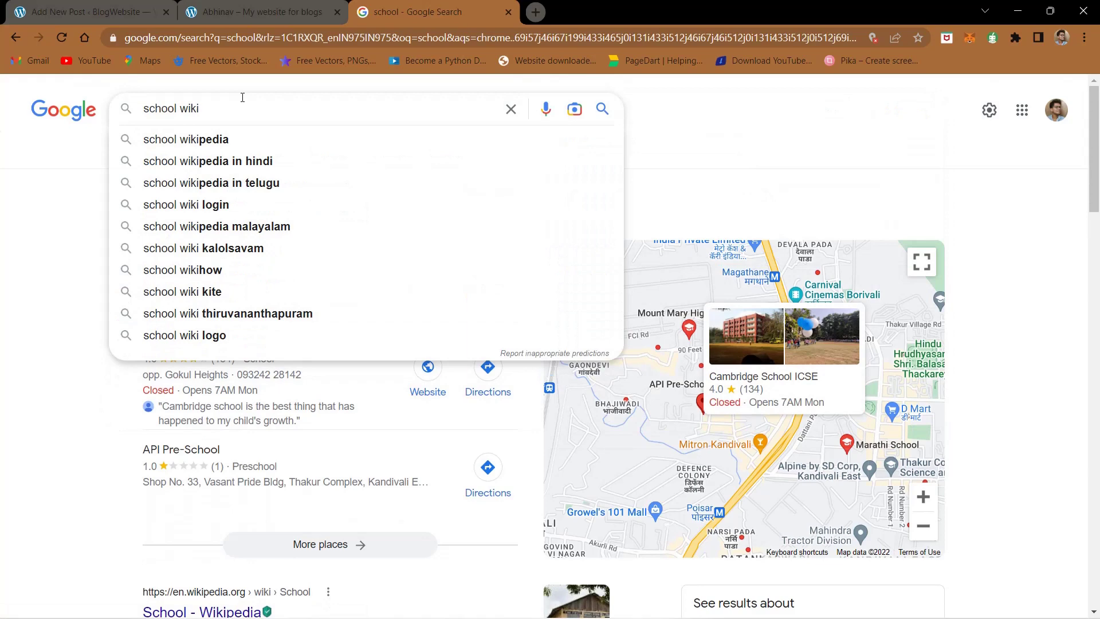
{"action": "type", "text": "pedia"}
{"action": "key", "text": "Return"}
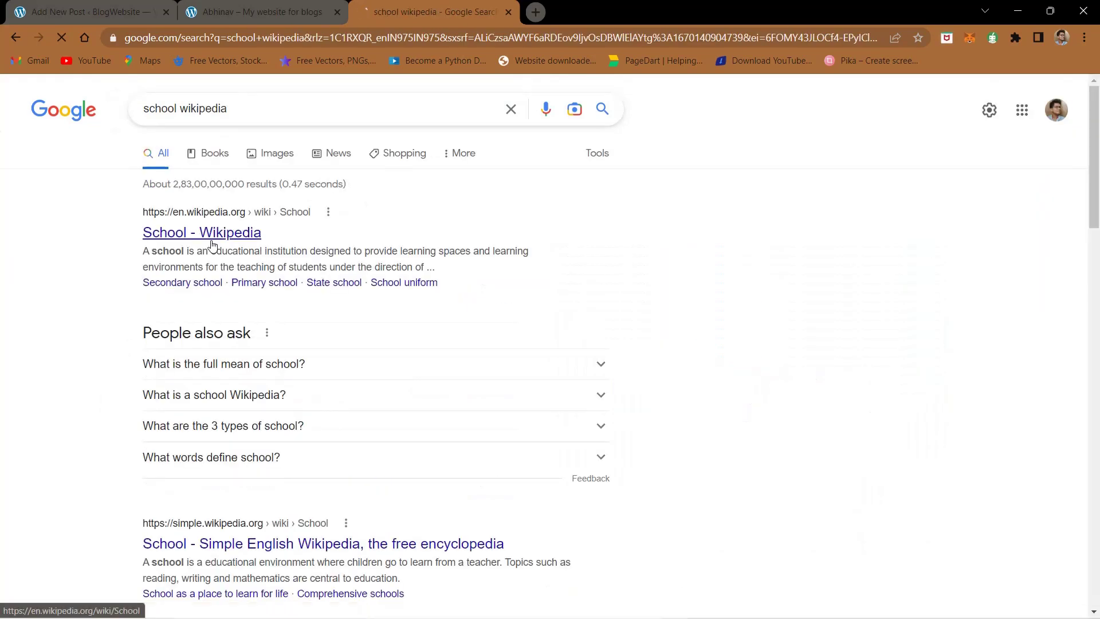
{"action": "left_click", "coordinate": [211, 245]}
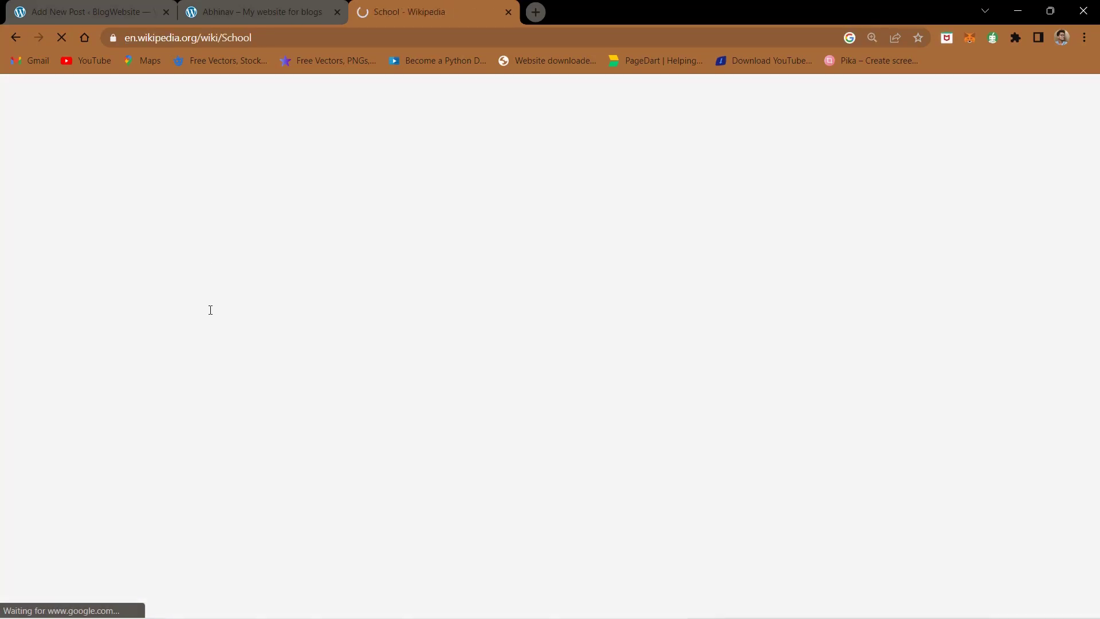
Copy the School article's introductory paragraphs from Wikipedia and paste them into the post body
{"action": "left_click_drag", "start_coordinate": [180, 230], "coordinate": [401, 315]}
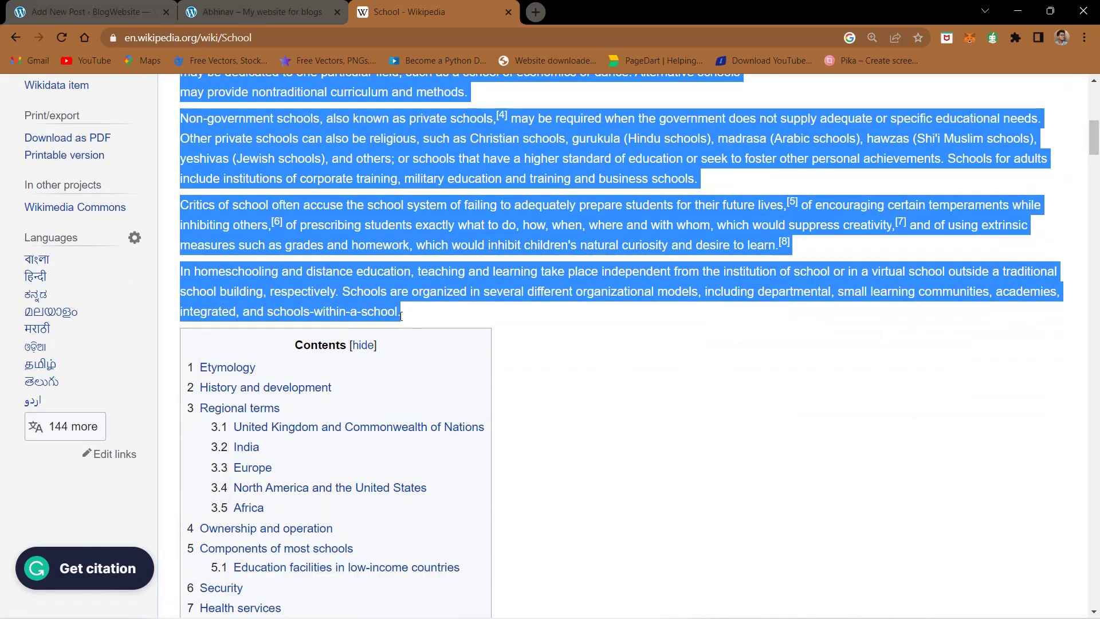
{"action": "left_click", "coordinate": [123, 9]}
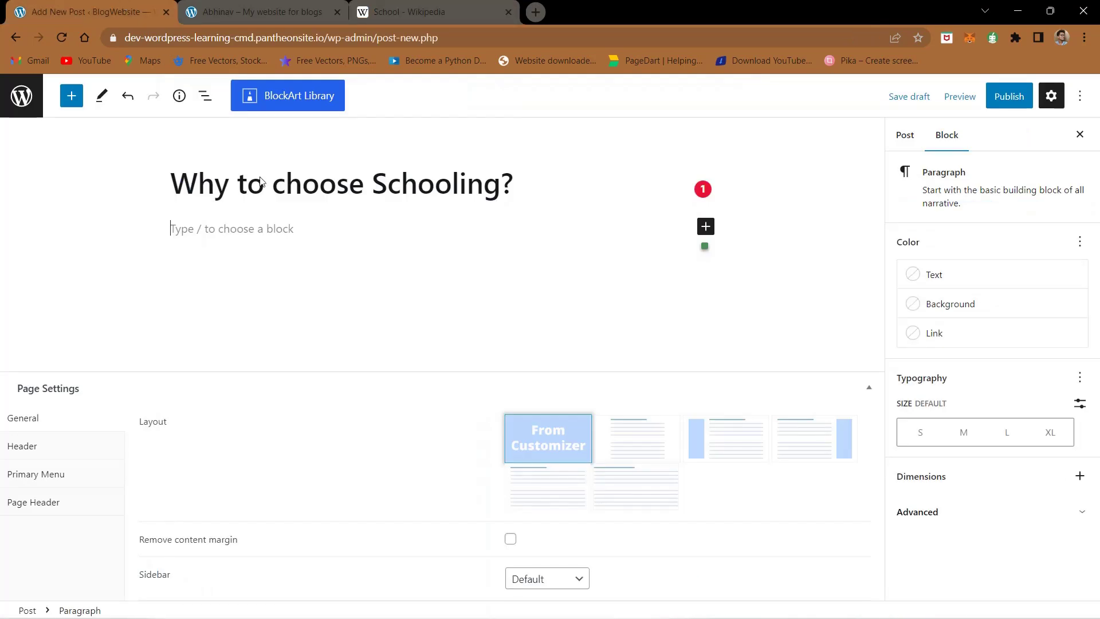
{"action": "key", "text": "ctrl+v"}
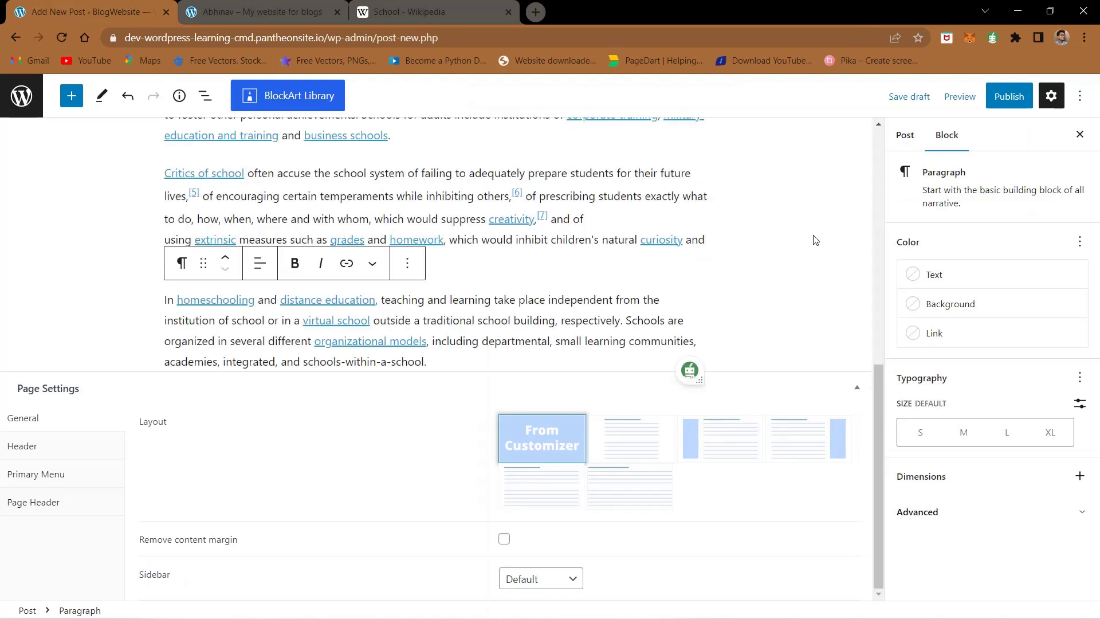
Assign the post to the learning Demo category
{"action": "left_click", "coordinate": [650, 286]}
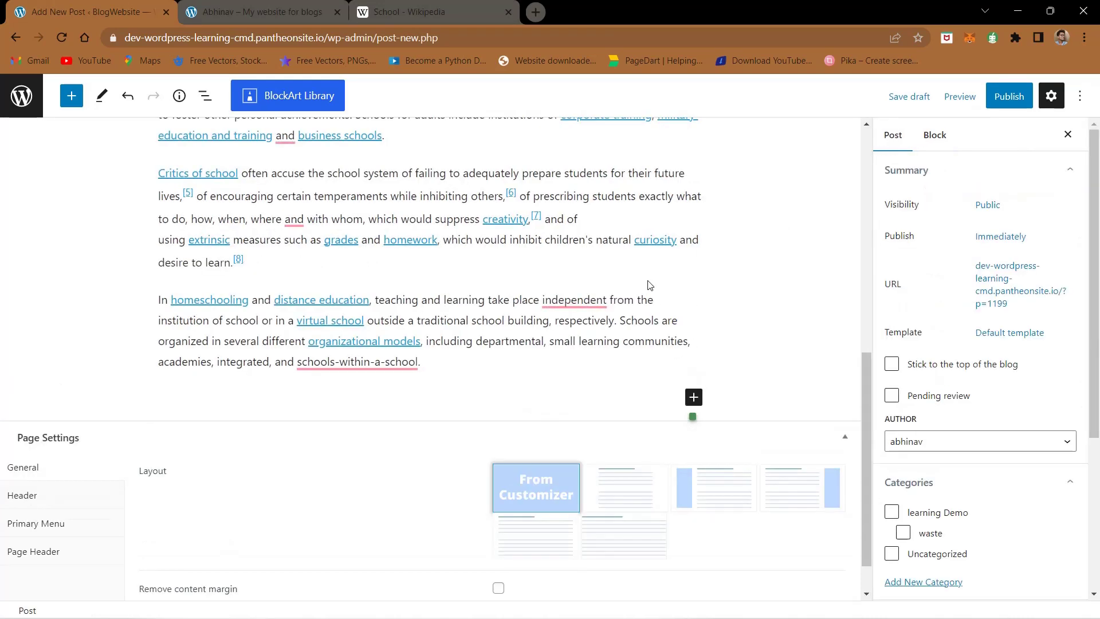
{"action": "scroll", "coordinate": [868, 374], "scroll_direction": "down", "scroll_amount": 1}
{"action": "scroll", "coordinate": [894, 367], "scroll_direction": "down", "scroll_amount": 3}
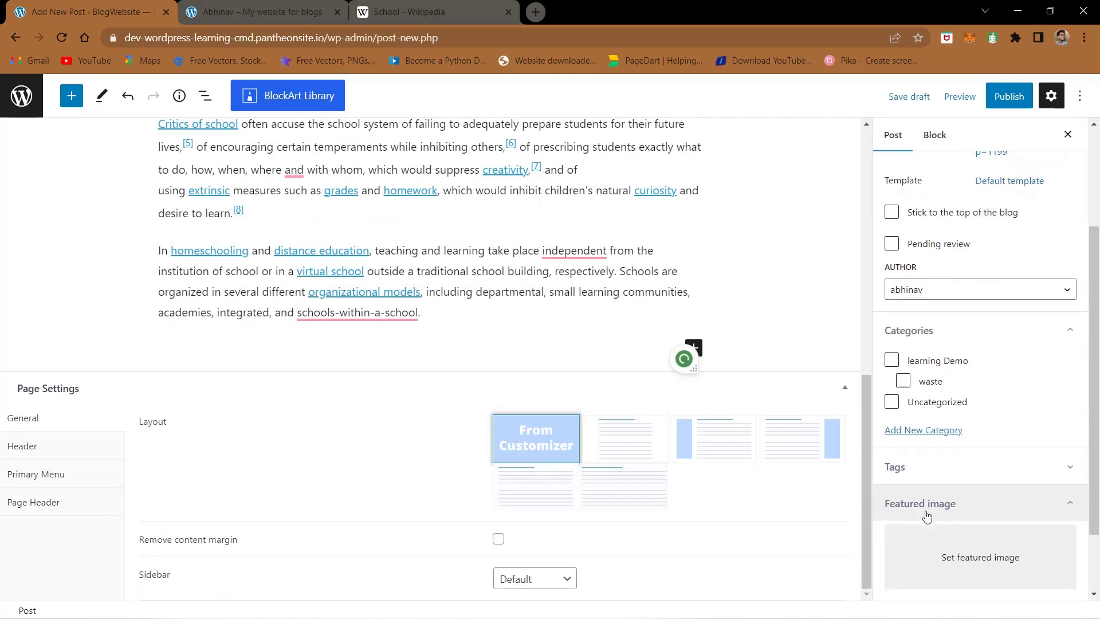
{"action": "left_click", "coordinate": [894, 362]}
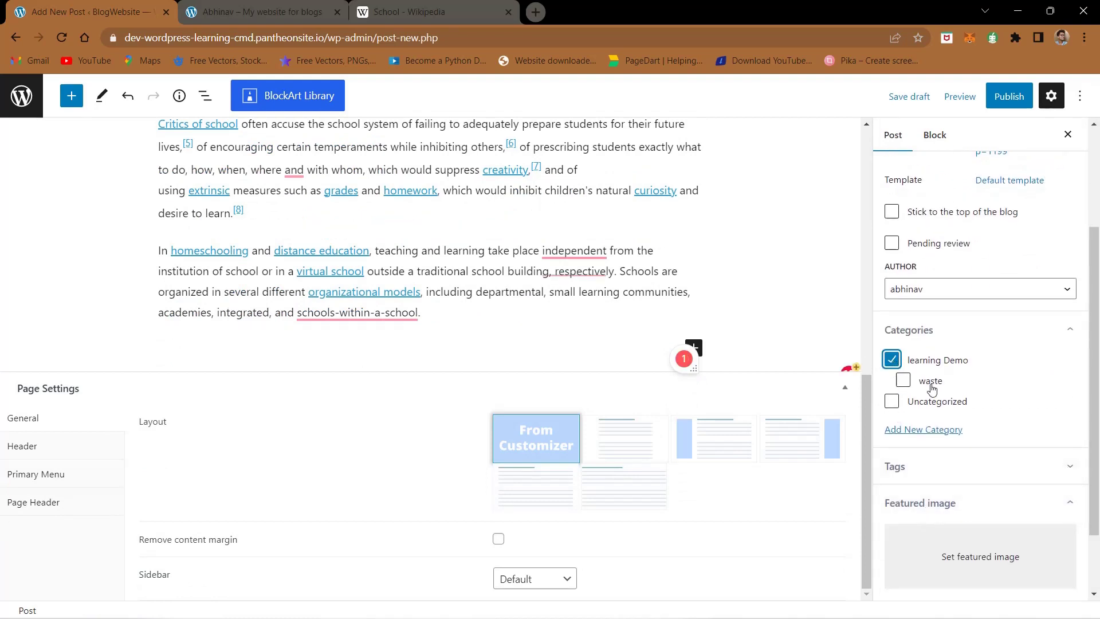
Add the tag "learning" to the post
{"action": "scroll", "coordinate": [931, 390], "scroll_direction": "down", "scroll_amount": 1}
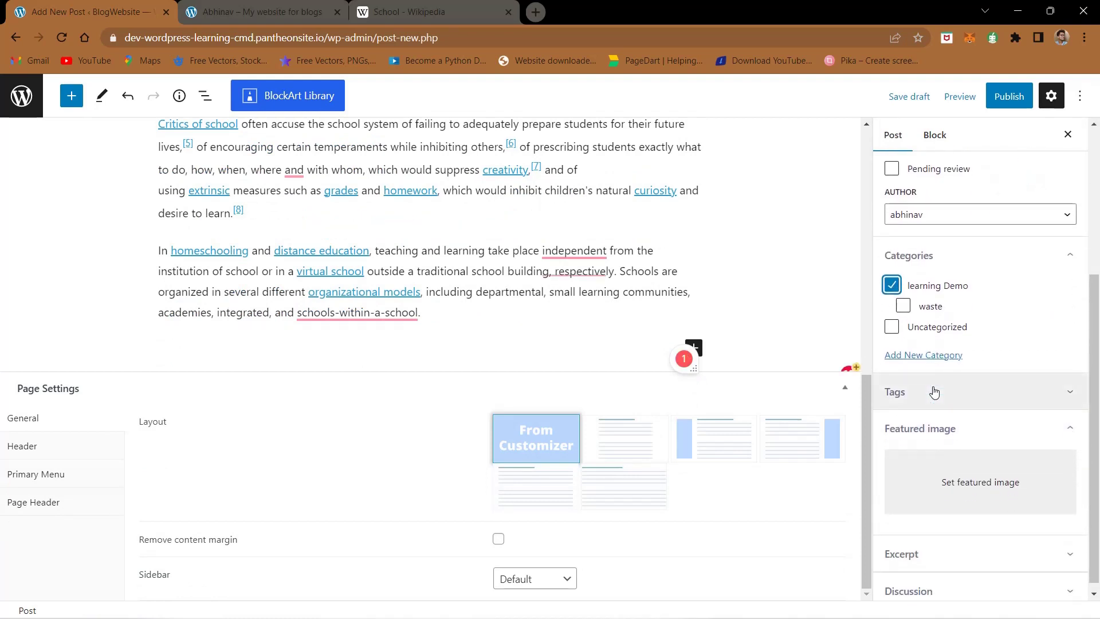
{"action": "left_click", "coordinate": [934, 392]}
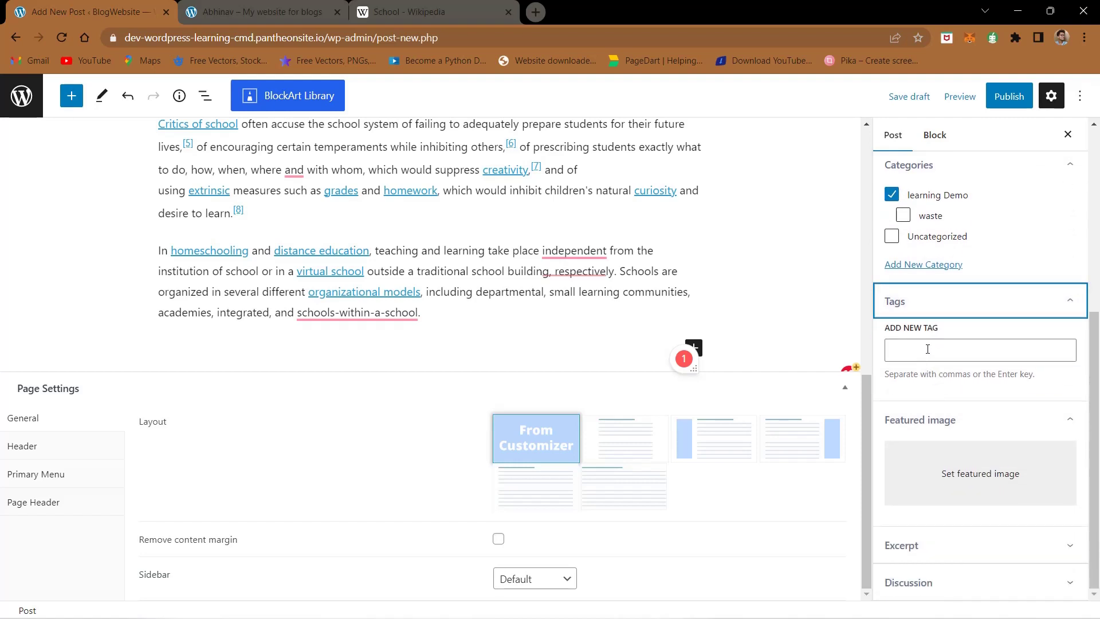
{"action": "left_click", "coordinate": [940, 295]}
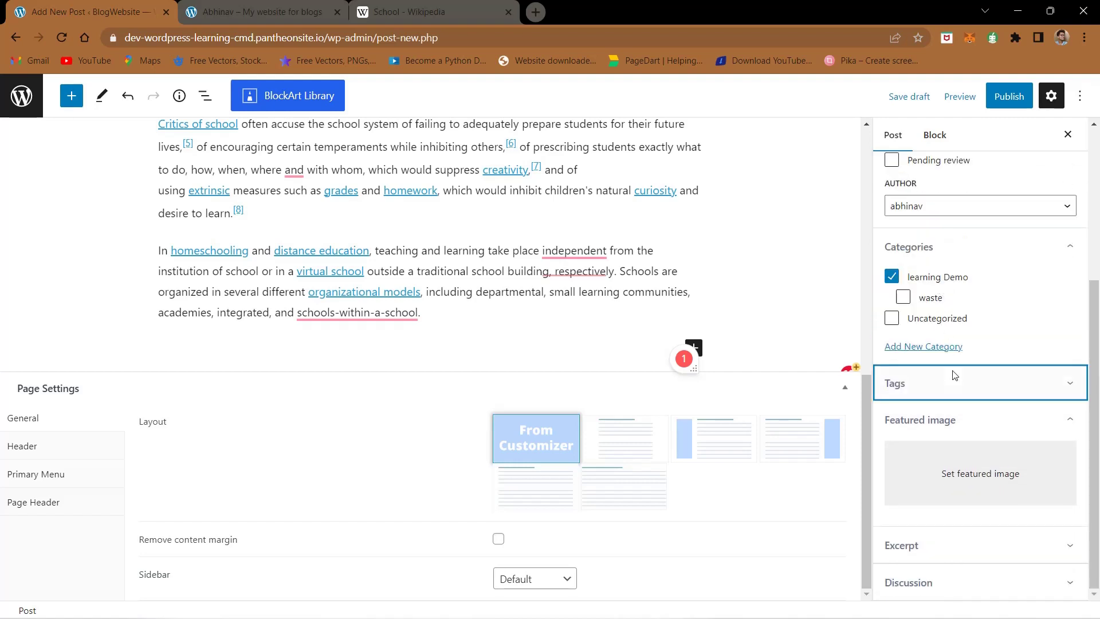
{"action": "left_click", "coordinate": [952, 380]}
{"action": "left_click", "coordinate": [952, 346]}
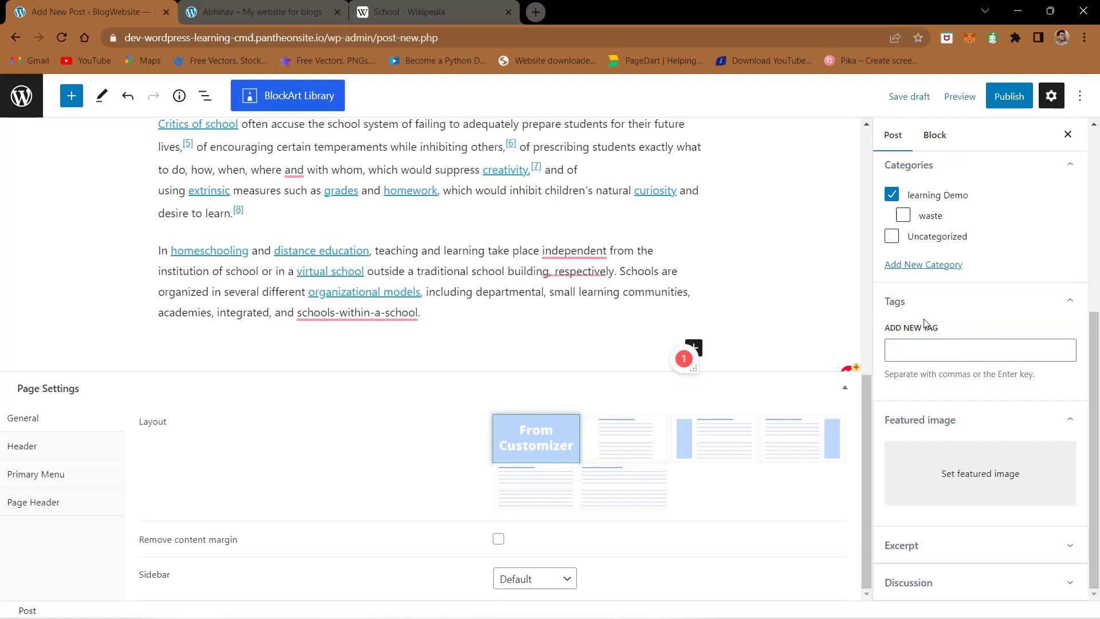
{"action": "left_click", "coordinate": [898, 302]}
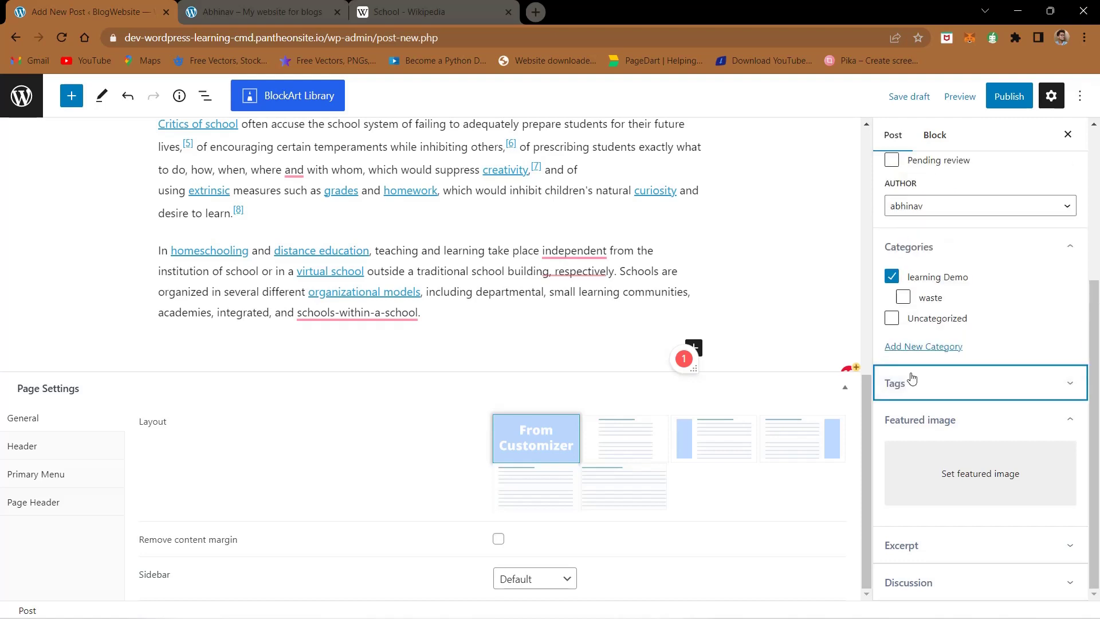
{"action": "left_click", "coordinate": [916, 397]}
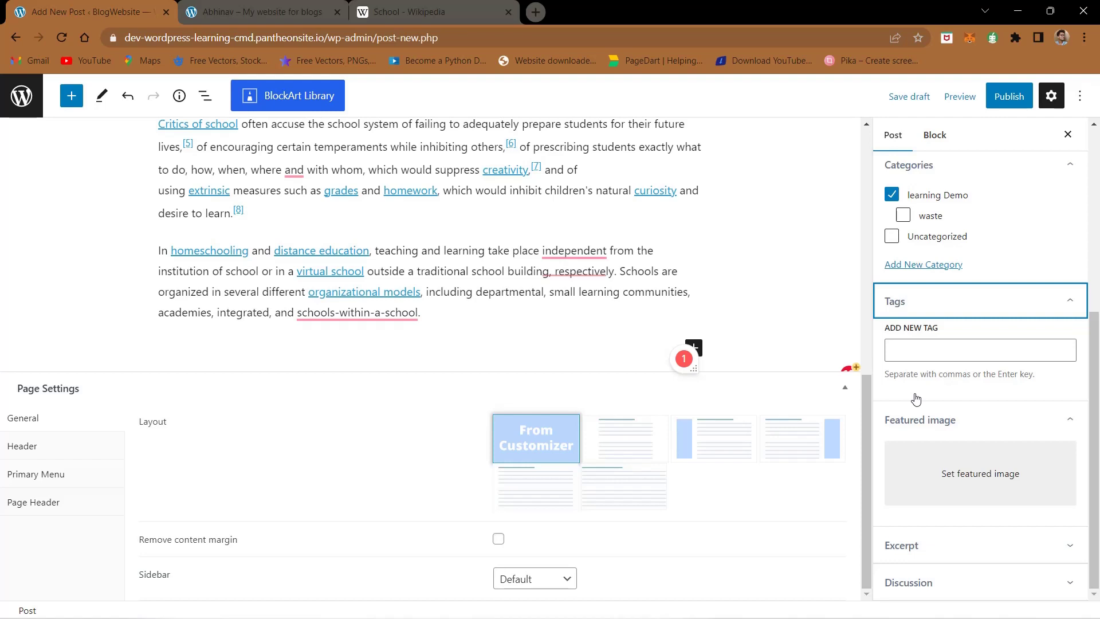
{"action": "left_click", "coordinate": [916, 351]}
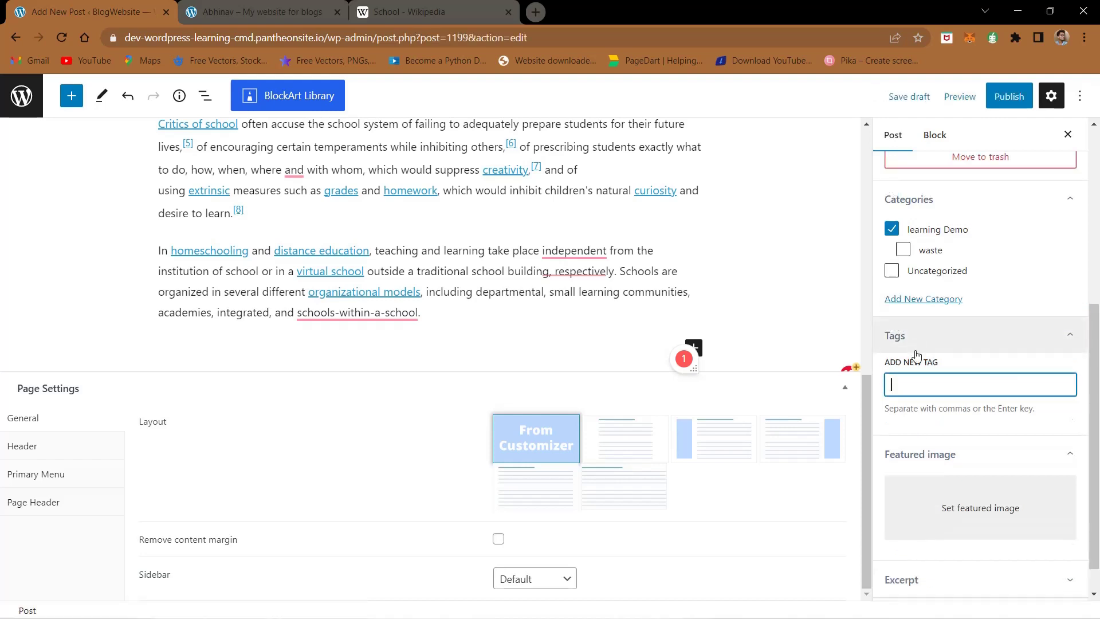
{"action": "type", "text": "lea"}
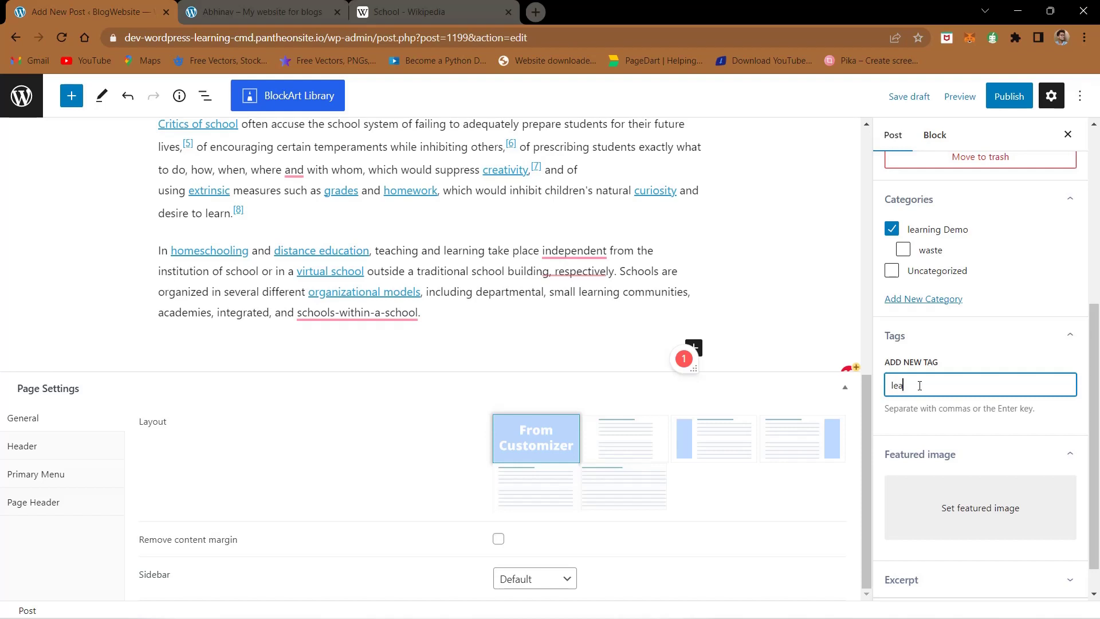
{"action": "type", "text": "rning"}
{"action": "key", "text": "Return"}
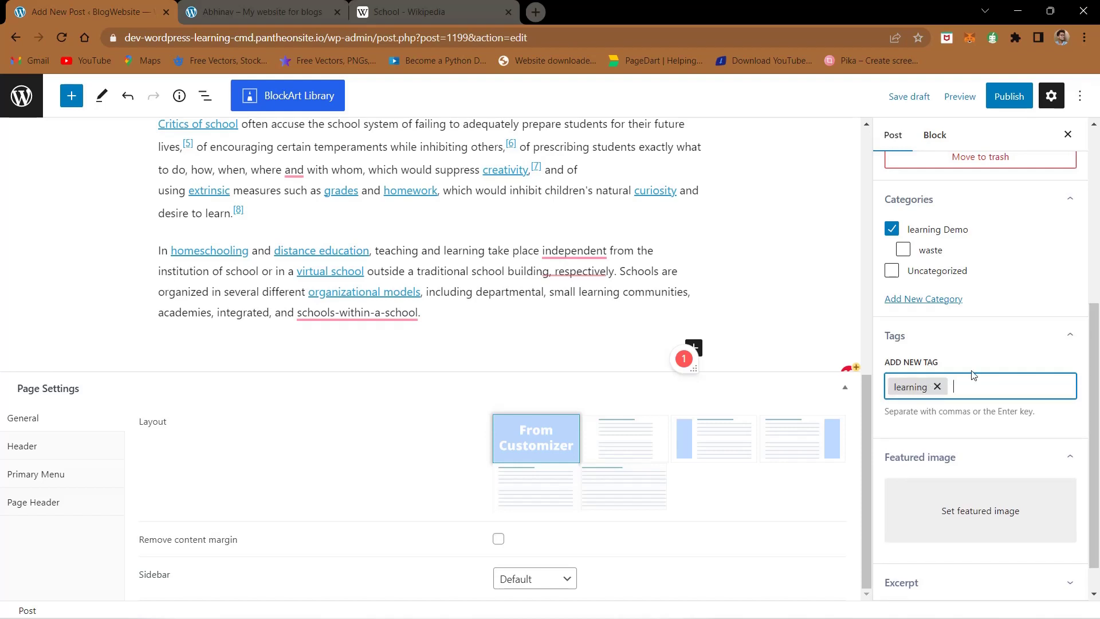
{"action": "left_click", "coordinate": [958, 343]}
{"action": "left_click", "coordinate": [942, 400]}
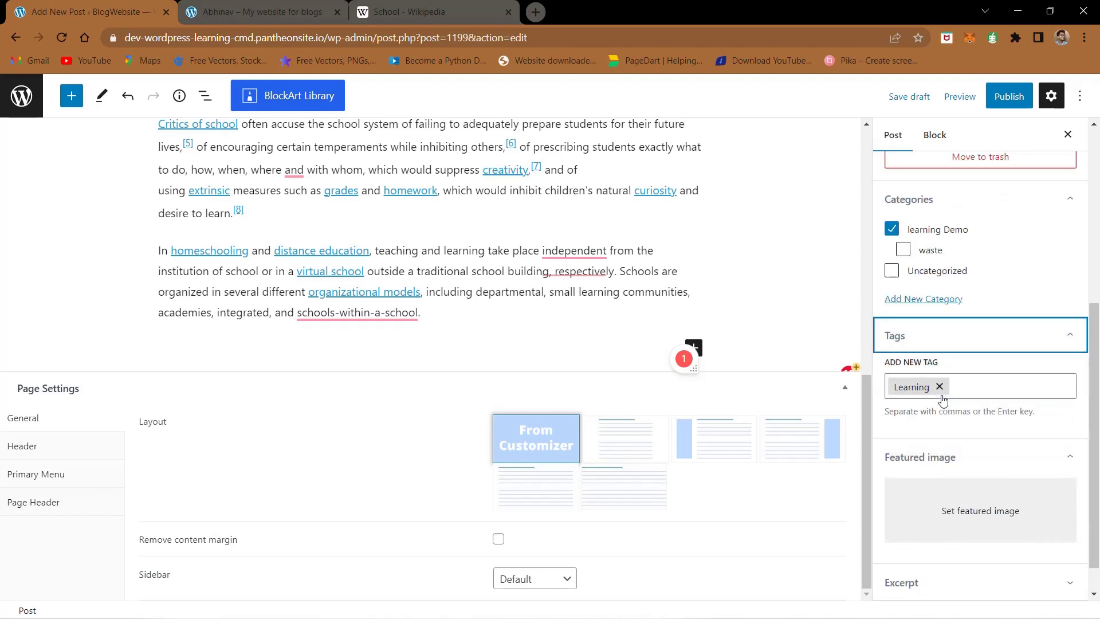
Add "school" as a second tag on the post
{"action": "left_click", "coordinate": [965, 390]}
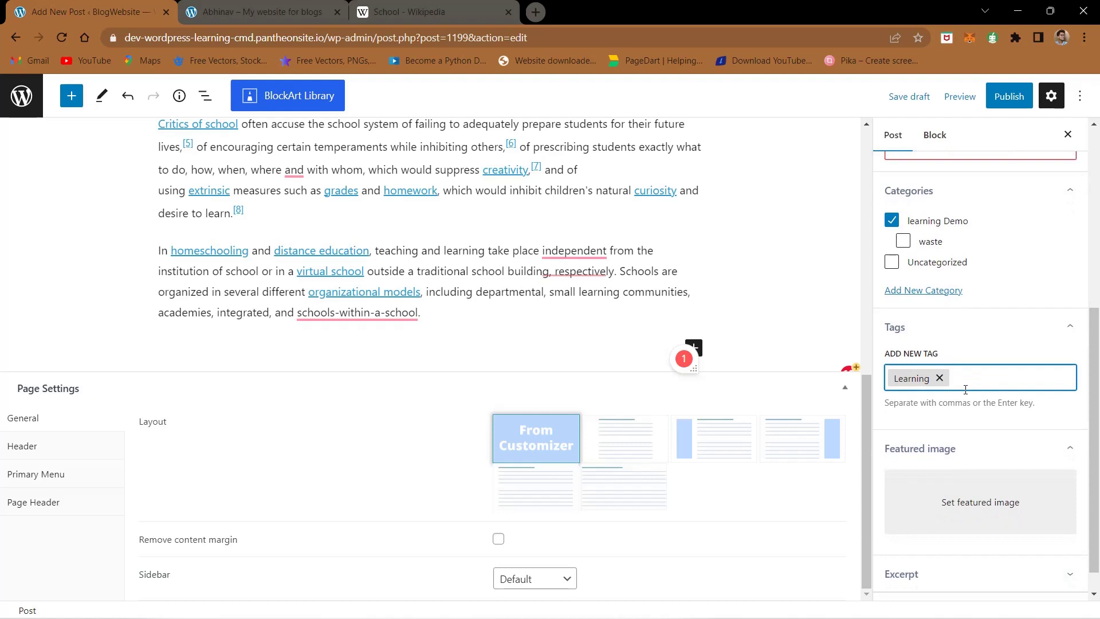
{"action": "type", "text": "school"}
{"action": "key", "text": "Return"}
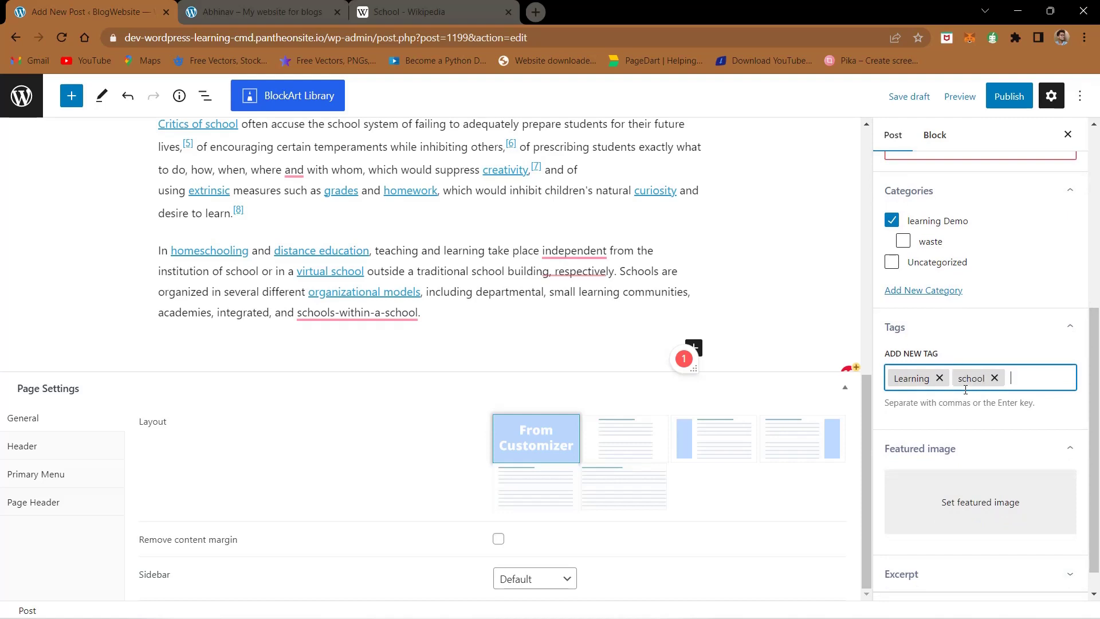
{"action": "left_click", "coordinate": [961, 352]}
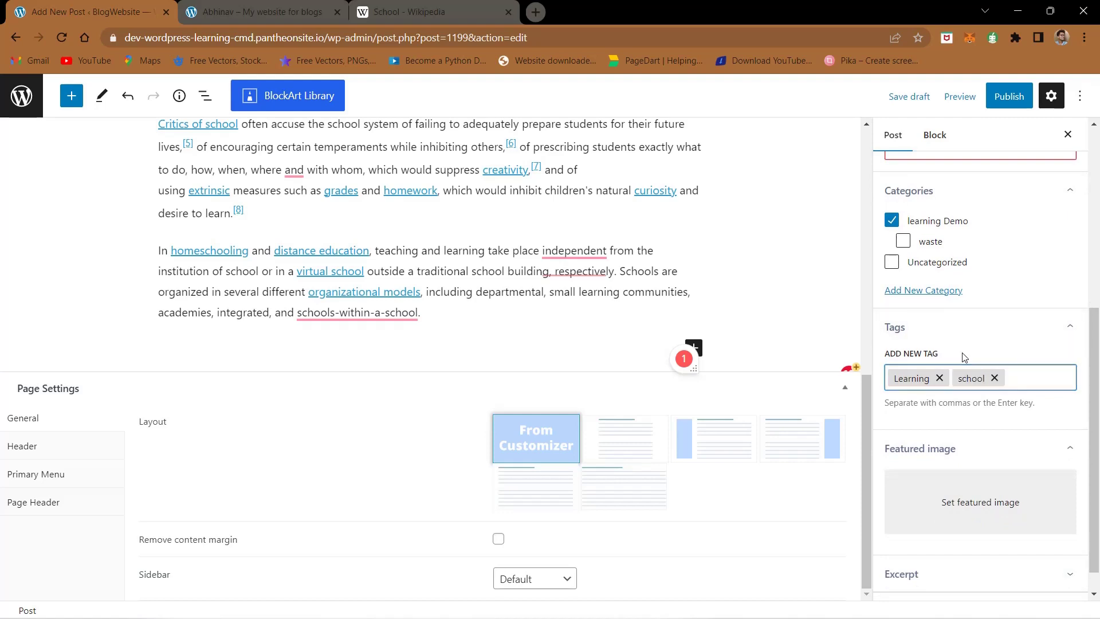
Publish the post immediately with public visibility and open its copied address in a new browser tab
{"action": "left_click", "coordinate": [997, 103]}
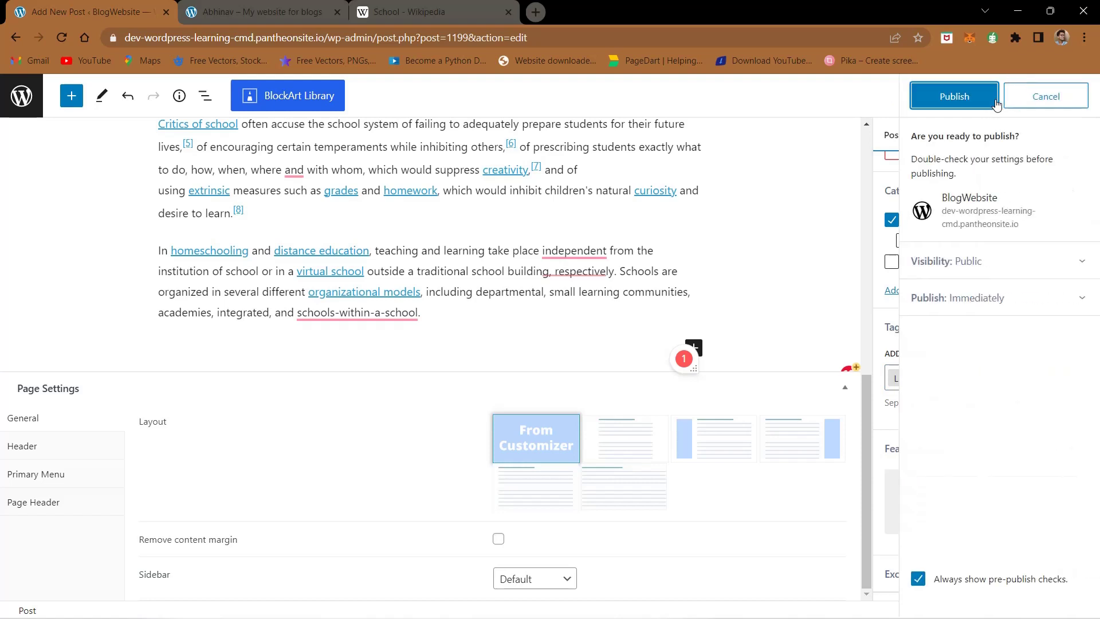
{"action": "left_click", "coordinate": [917, 105]}
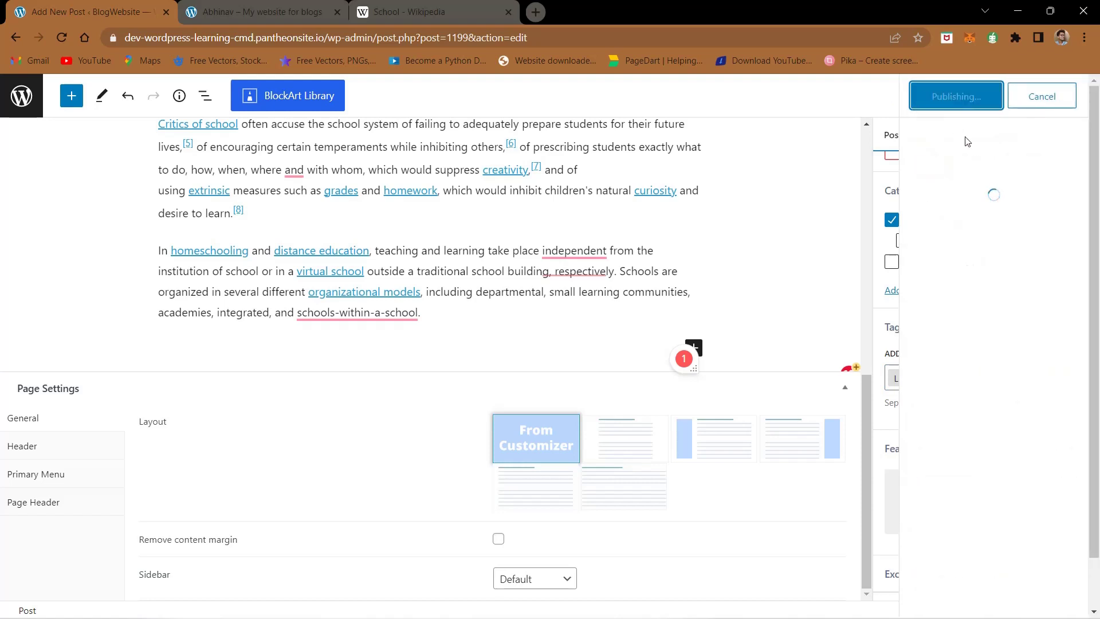
{"action": "left_click", "coordinate": [1068, 221]}
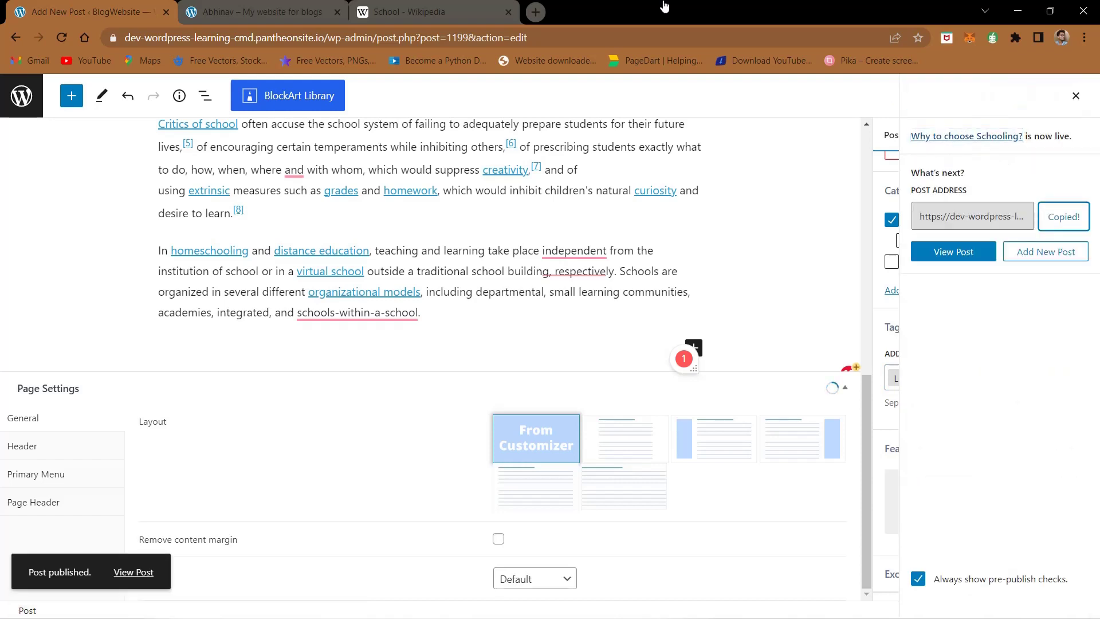
{"action": "left_click", "coordinate": [536, 12]}
{"action": "key", "text": "ctrl+v"}
{"action": "key", "text": "Return"}
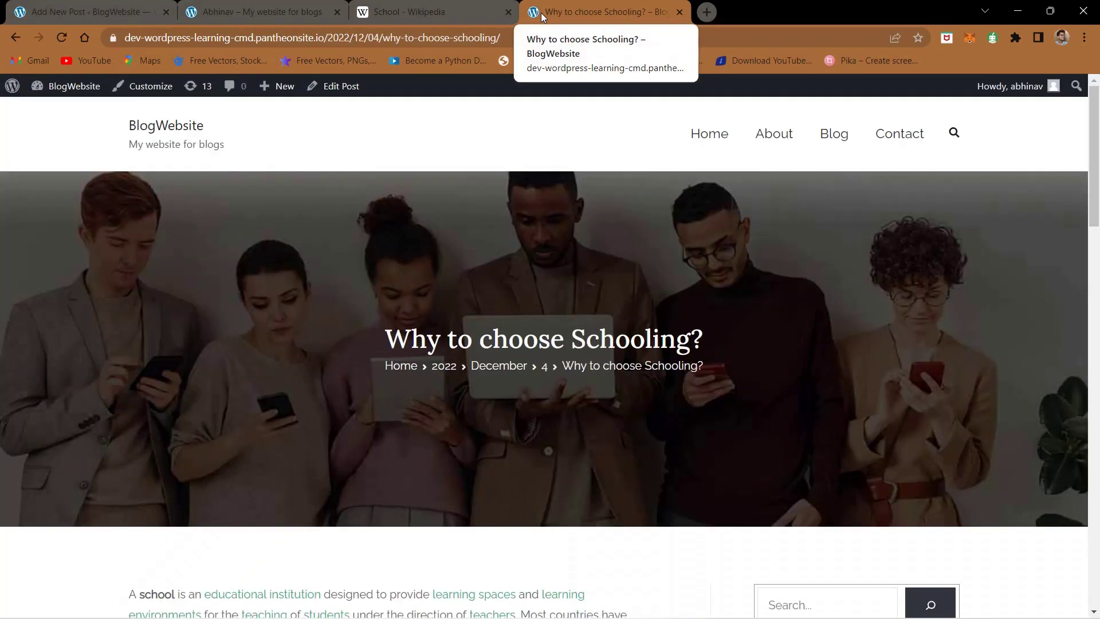
Review the published post's text and examine the category list in the page's sidebar
{"action": "scroll", "coordinate": [418, 213], "scroll_direction": "down", "scroll_amount": 5}
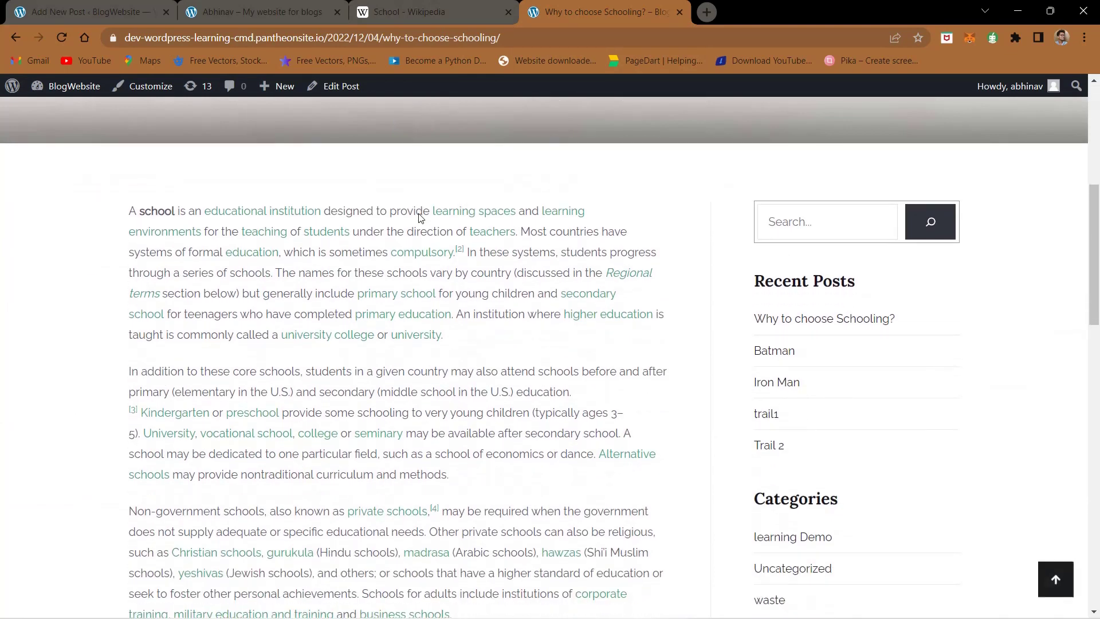
{"action": "scroll", "coordinate": [435, 312], "scroll_direction": "down", "scroll_amount": 3}
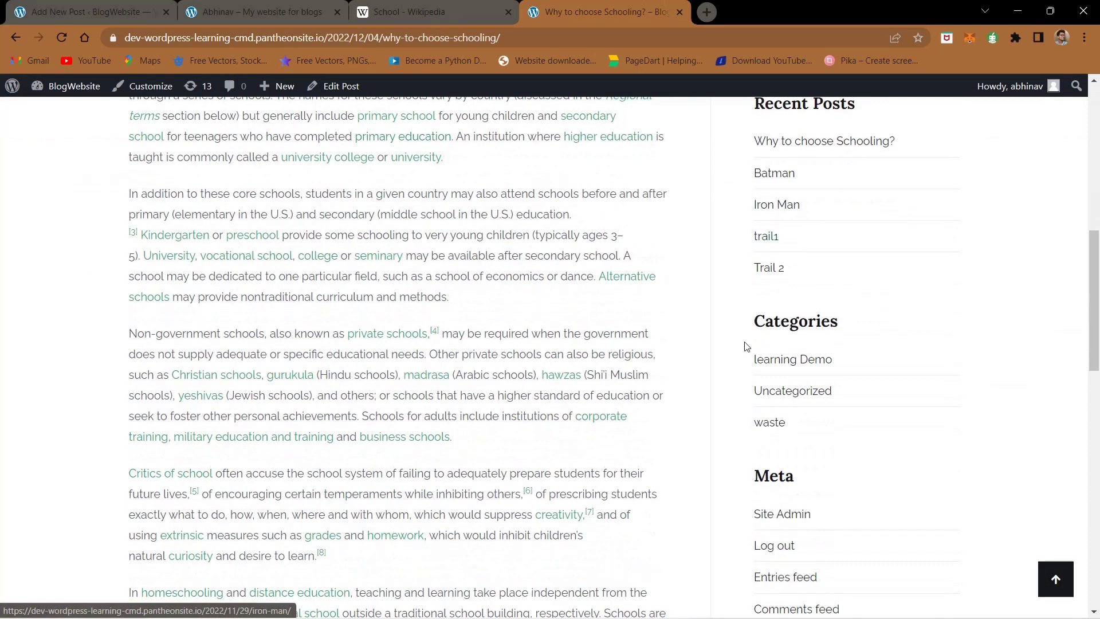
{"action": "scroll", "coordinate": [768, 251], "scroll_direction": "down", "scroll_amount": 3}
{"action": "scroll", "coordinate": [771, 247], "scroll_direction": "up", "scroll_amount": 5}
{"action": "scroll", "coordinate": [771, 247], "scroll_direction": "up", "scroll_amount": 2}
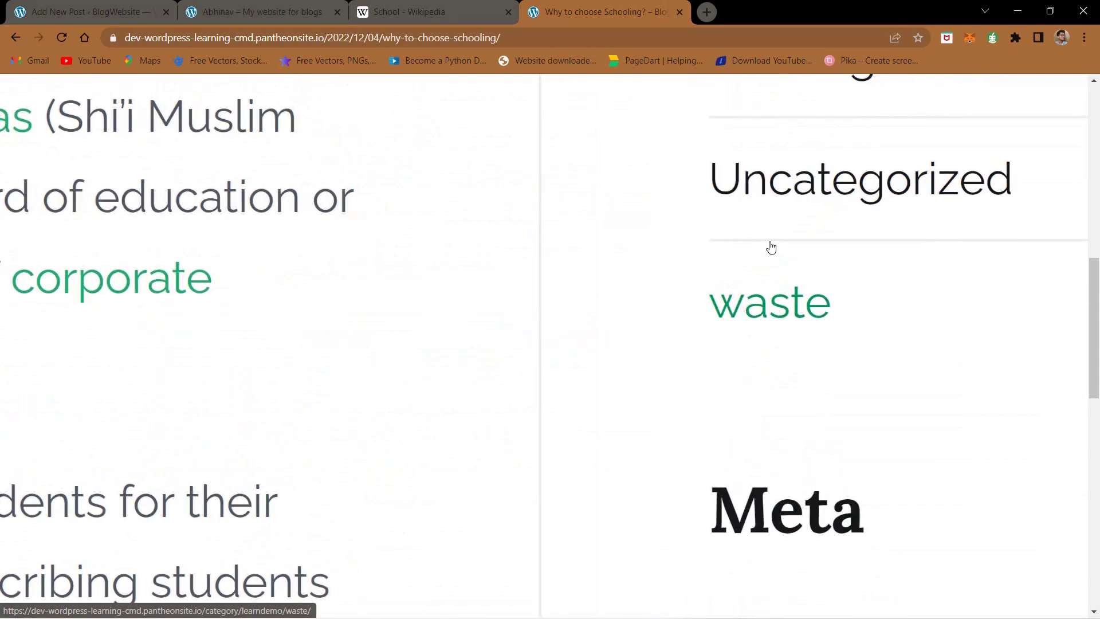
{"action": "scroll", "coordinate": [641, 247], "scroll_direction": "up", "scroll_amount": 3}
{"action": "scroll", "coordinate": [949, 223], "scroll_direction": "down", "scroll_amount": 1}
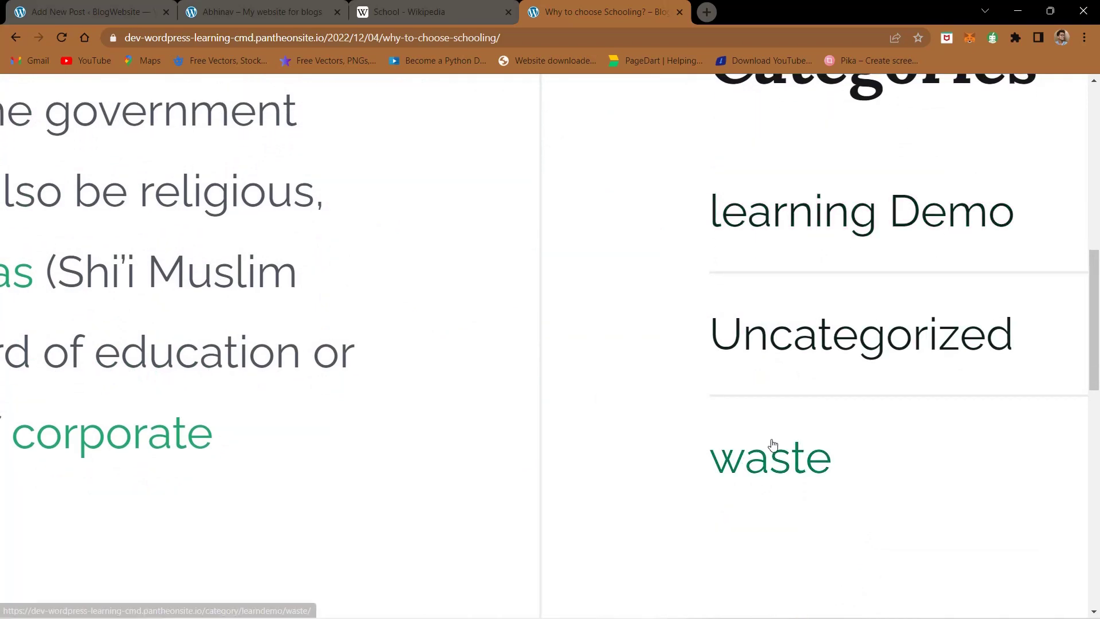
Check the post's assigned categories in the editor, then view the posts on the site's waste category page
{"action": "left_click", "coordinate": [113, 7]}
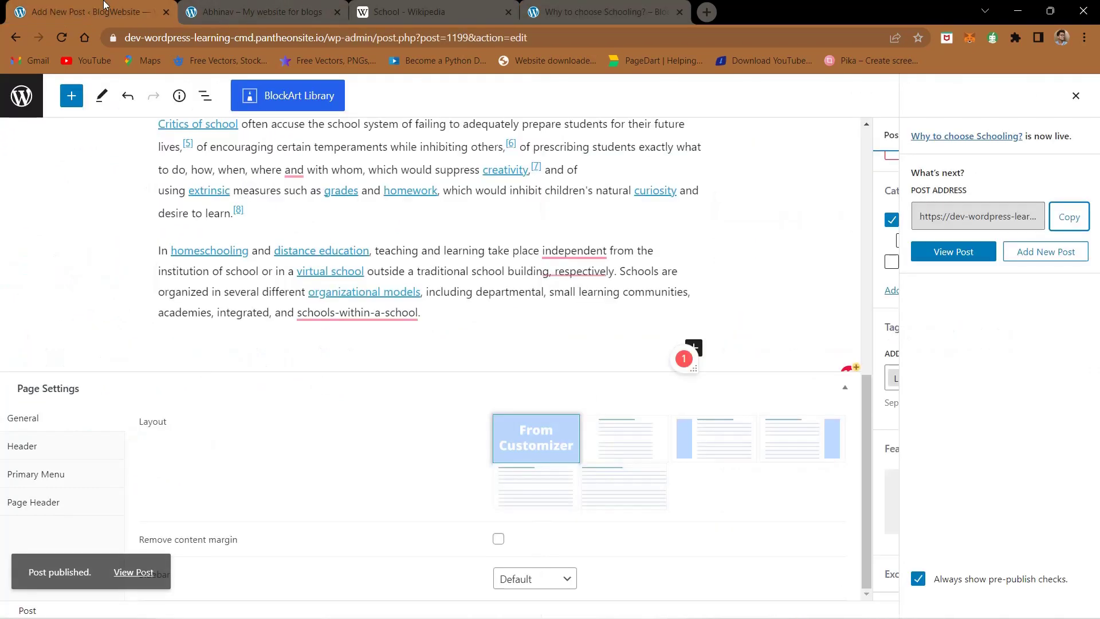
{"action": "left_click", "coordinate": [1076, 96]}
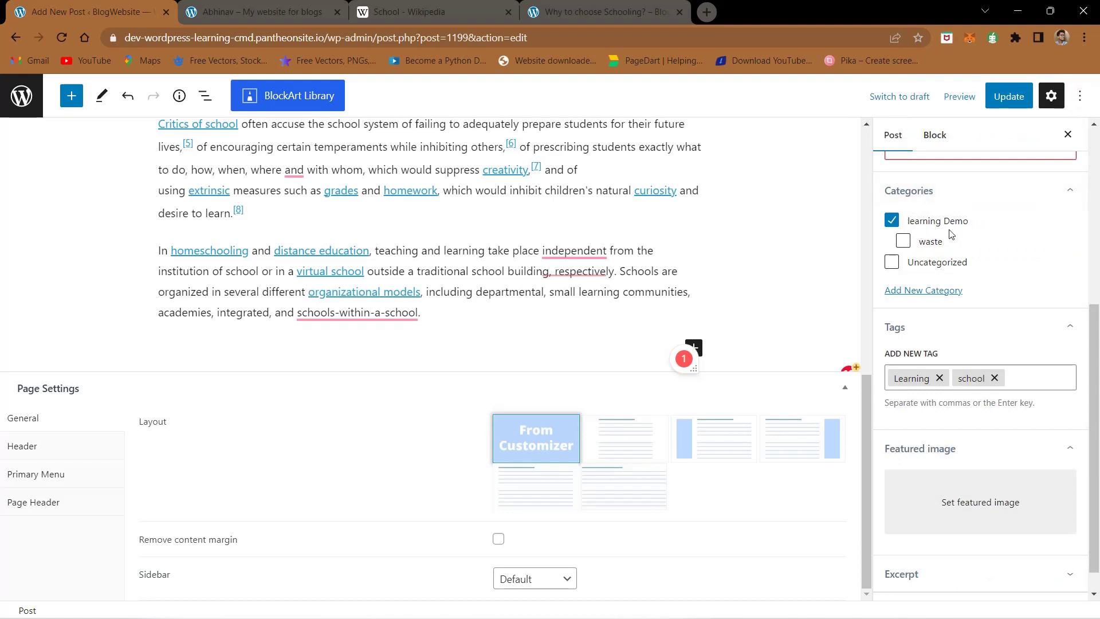
{"action": "left_click", "coordinate": [564, 11]}
{"action": "left_click", "coordinate": [775, 473]}
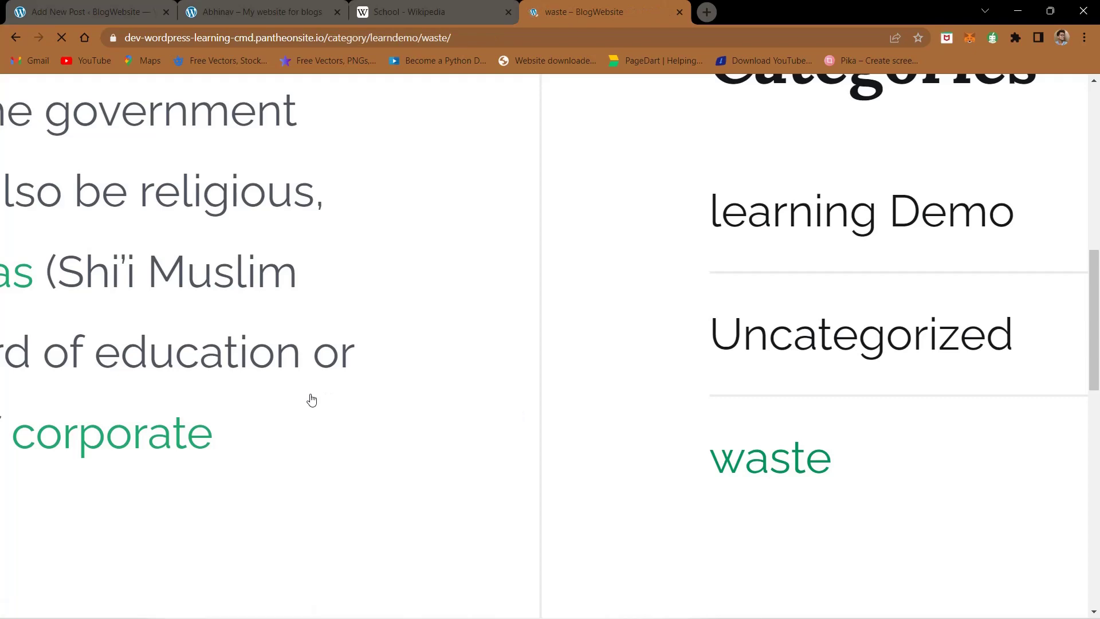
{"action": "scroll", "coordinate": [309, 398], "scroll_direction": "down", "scroll_amount": 10}
{"action": "scroll", "coordinate": [309, 398], "scroll_direction": "up", "scroll_amount": 5}
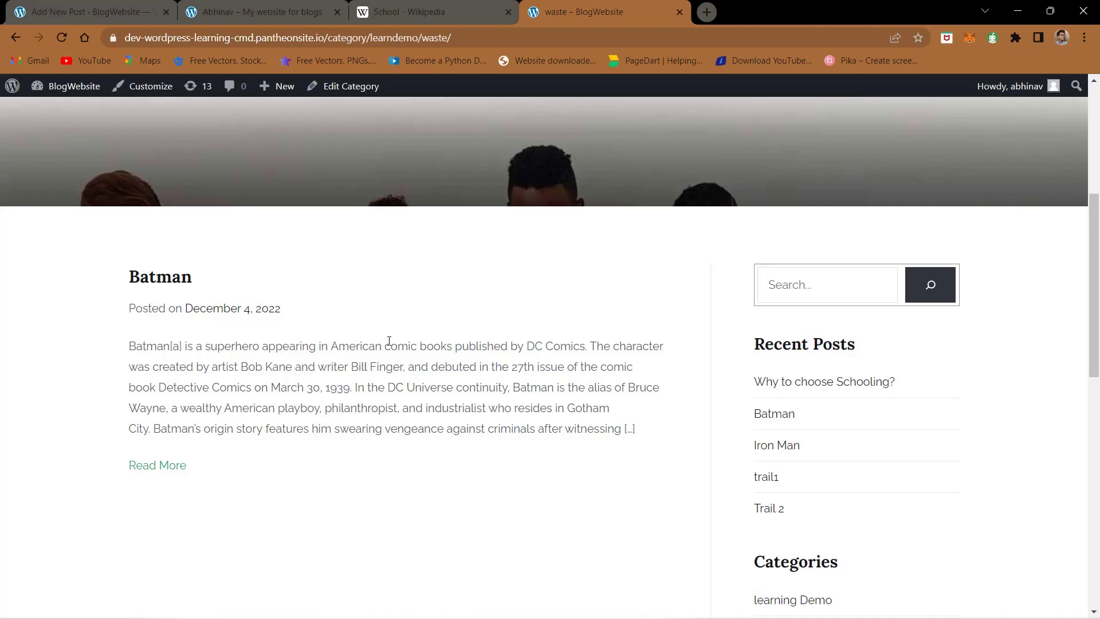
Assign the schooling post to the waste subcategory as well and update the post
{"action": "left_click", "coordinate": [125, 4]}
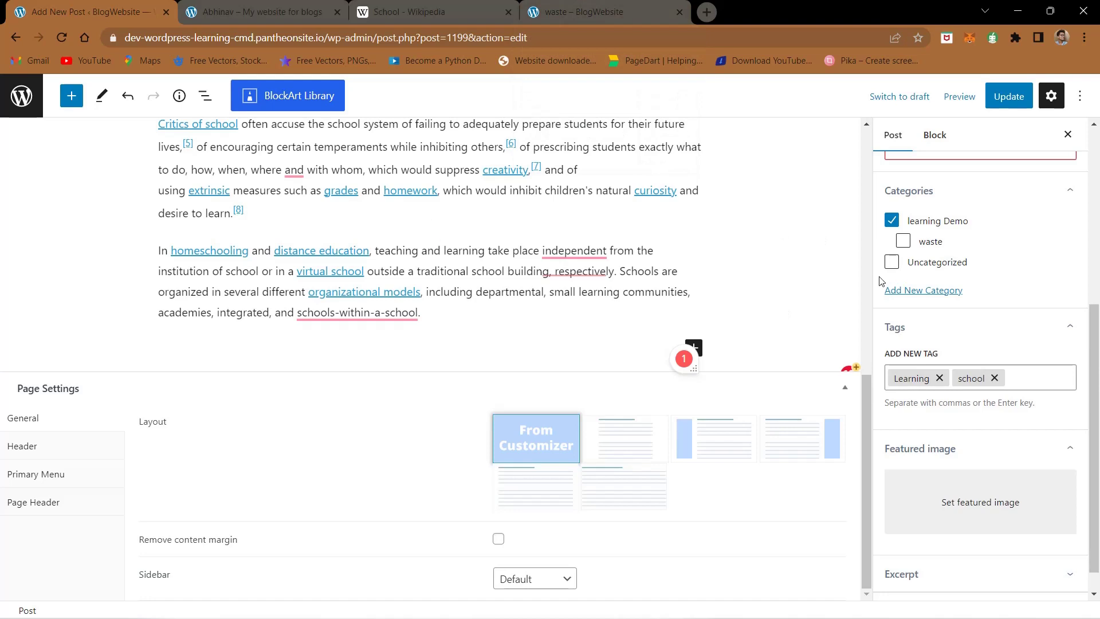
{"action": "left_click", "coordinate": [903, 242]}
{"action": "left_click", "coordinate": [1008, 96]}
Reload the waste category page and examine the posts listed there
{"action": "left_click", "coordinate": [537, 6]}
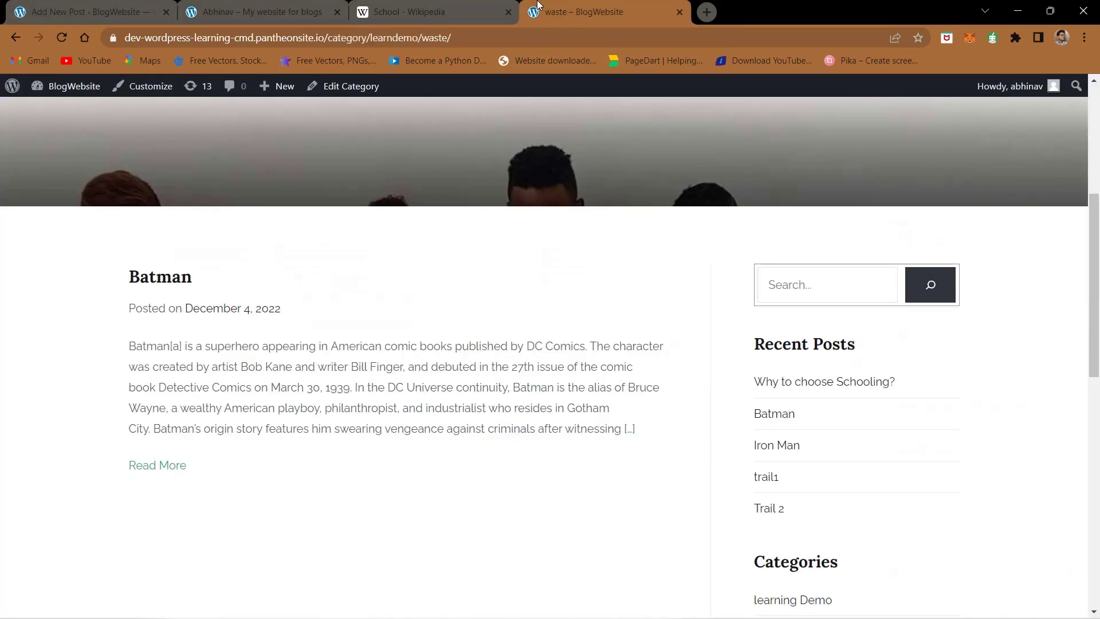
{"action": "left_click", "coordinate": [62, 38]}
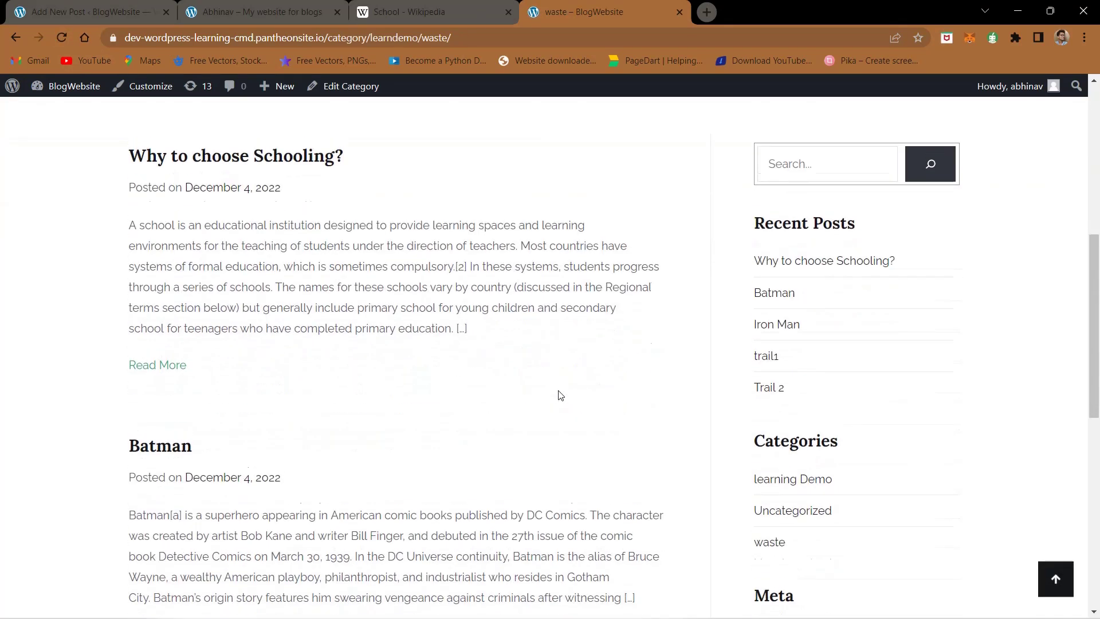
{"action": "scroll", "coordinate": [286, 300], "scroll_direction": "down", "scroll_amount": 11}
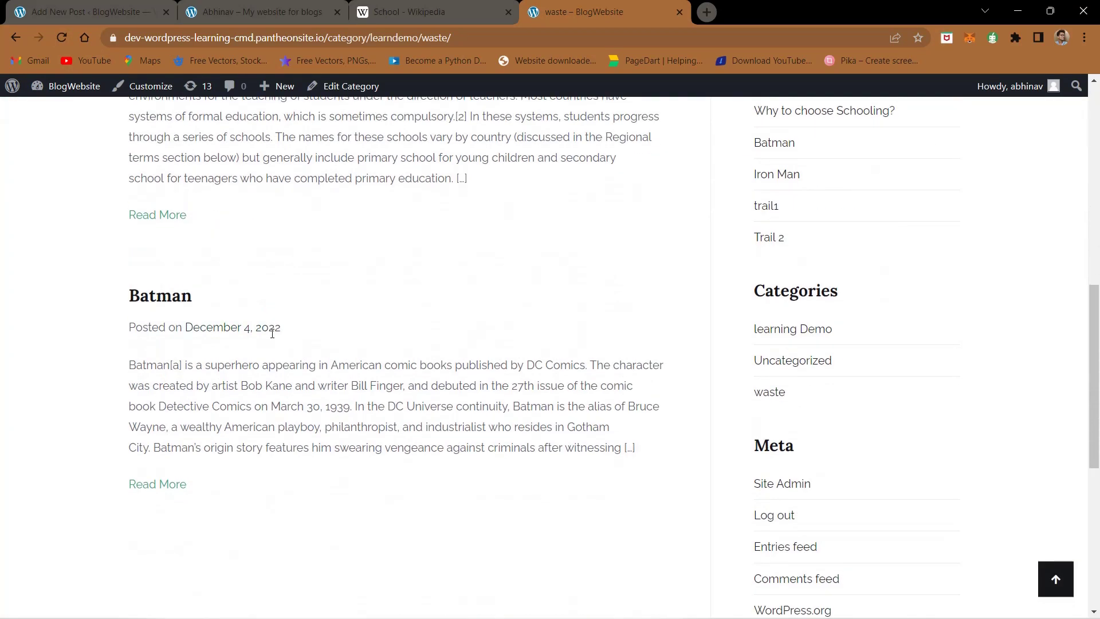
{"action": "scroll", "coordinate": [273, 329], "scroll_direction": "up", "scroll_amount": 13}
Assign the schooling post to the Uncategorized category too and update the post
{"action": "left_click", "coordinate": [148, 6]}
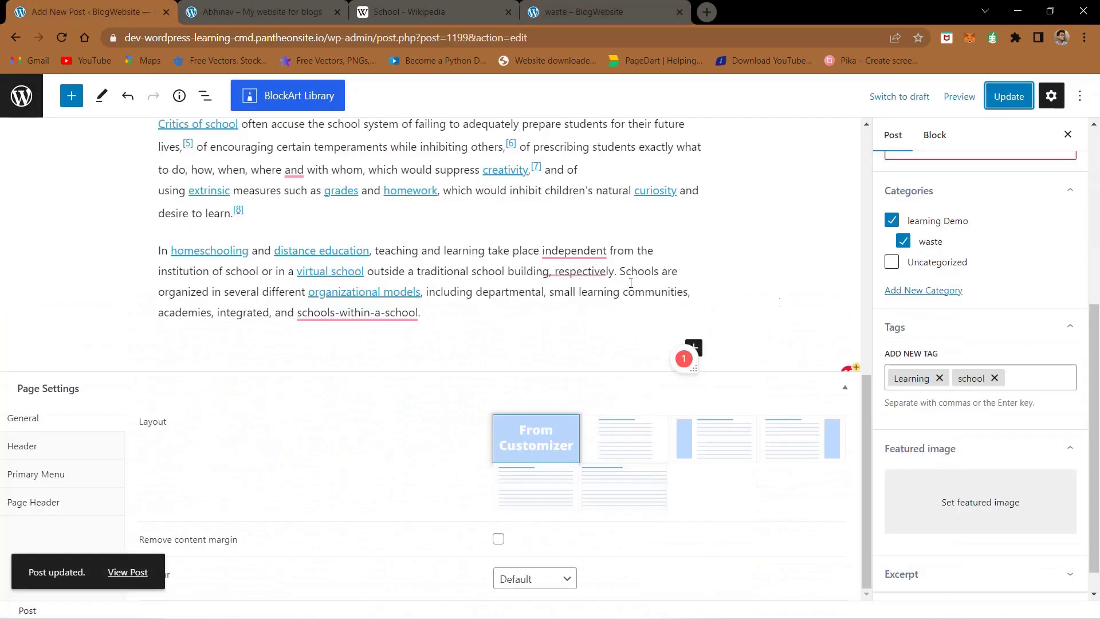
{"action": "left_click", "coordinate": [894, 263]}
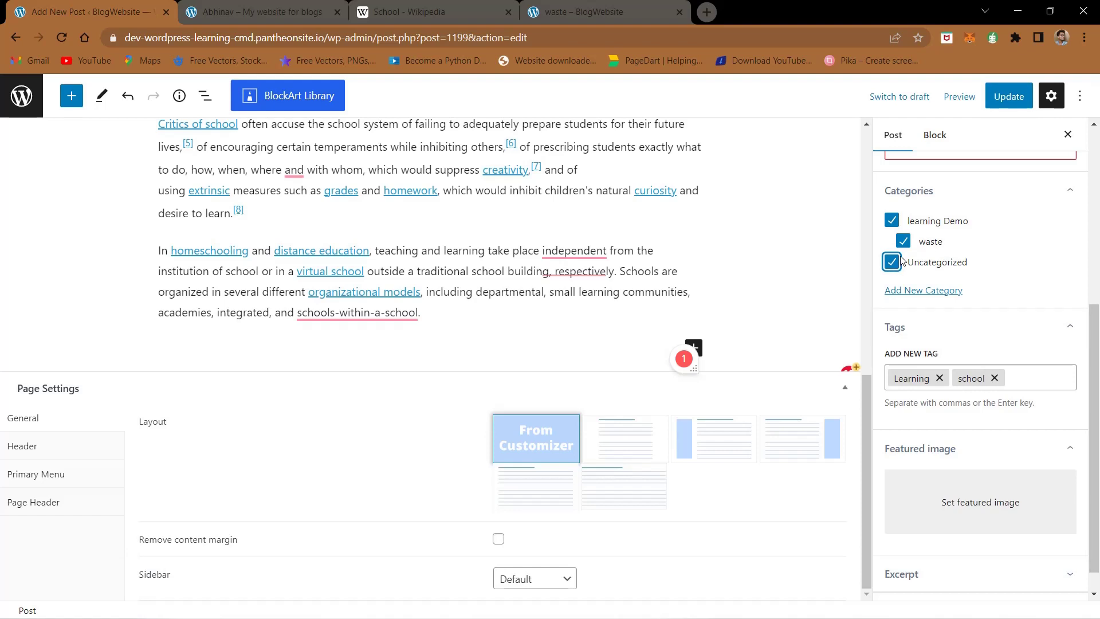
{"action": "left_click", "coordinate": [996, 280]}
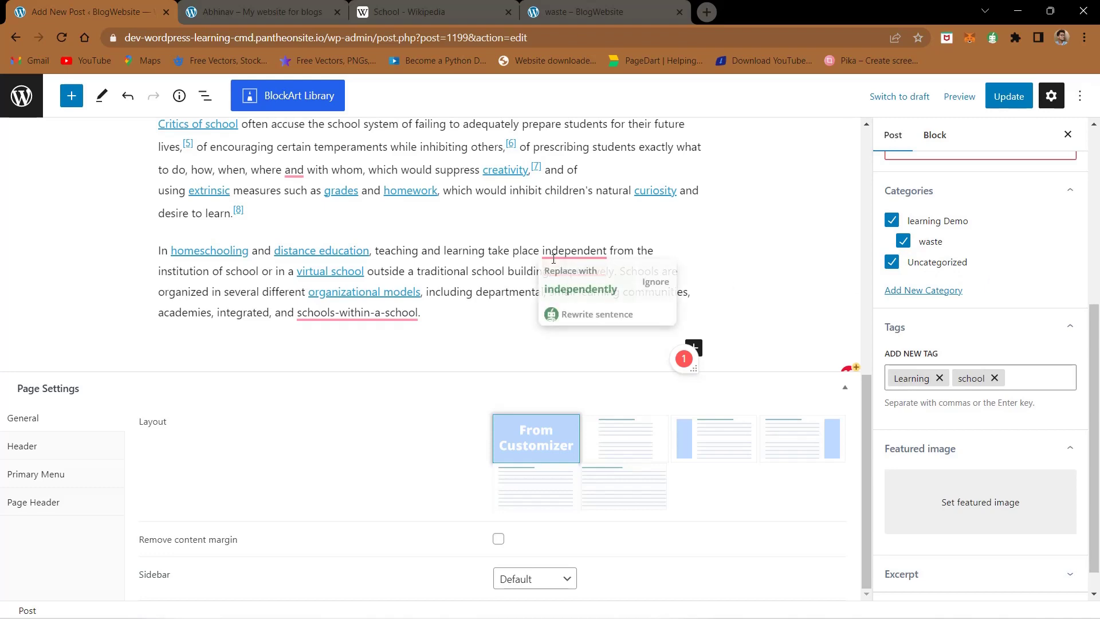
{"action": "left_click", "coordinate": [440, 186]}
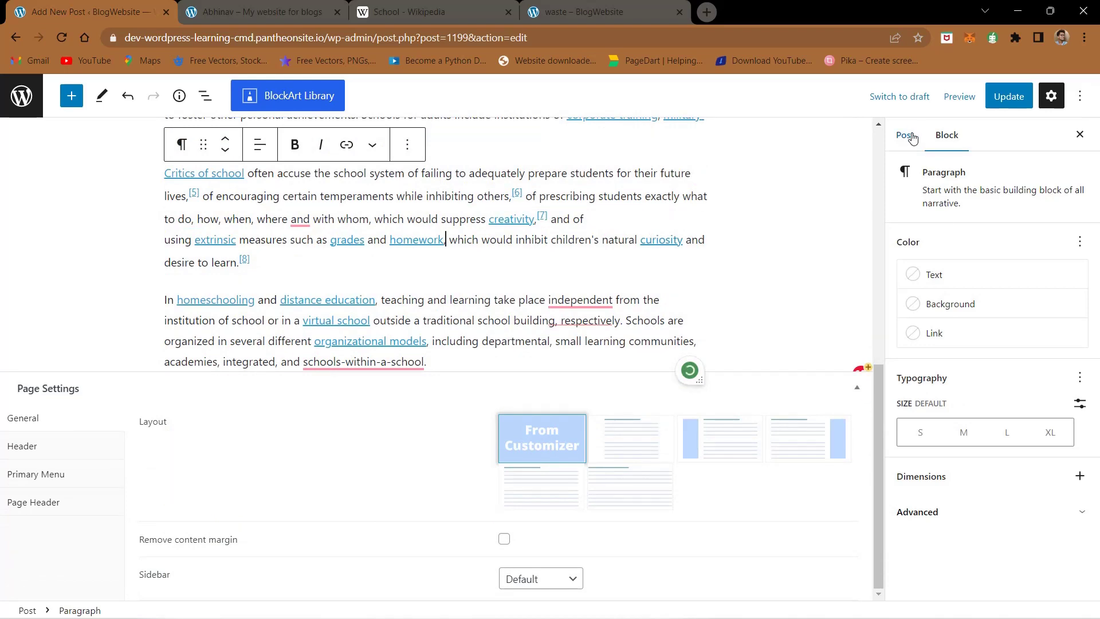
{"action": "left_click", "coordinate": [733, 197]}
{"action": "left_click", "coordinate": [612, 241]}
{"action": "left_click", "coordinate": [905, 134]}
{"action": "scroll", "coordinate": [972, 374], "scroll_direction": "down", "scroll_amount": 2}
{"action": "scroll", "coordinate": [972, 374], "scroll_direction": "down", "scroll_amount": 3}
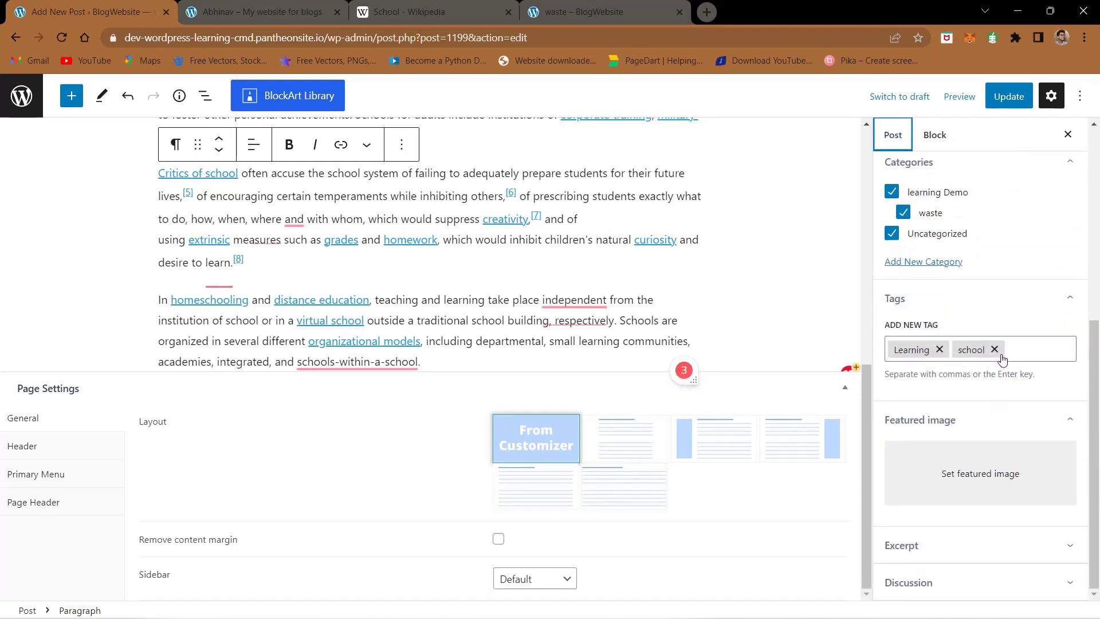
{"action": "left_click", "coordinate": [1008, 96]}
Open the schooling post on the site and examine its page for the assigned categories and tags
{"action": "left_click", "coordinate": [601, 10]}
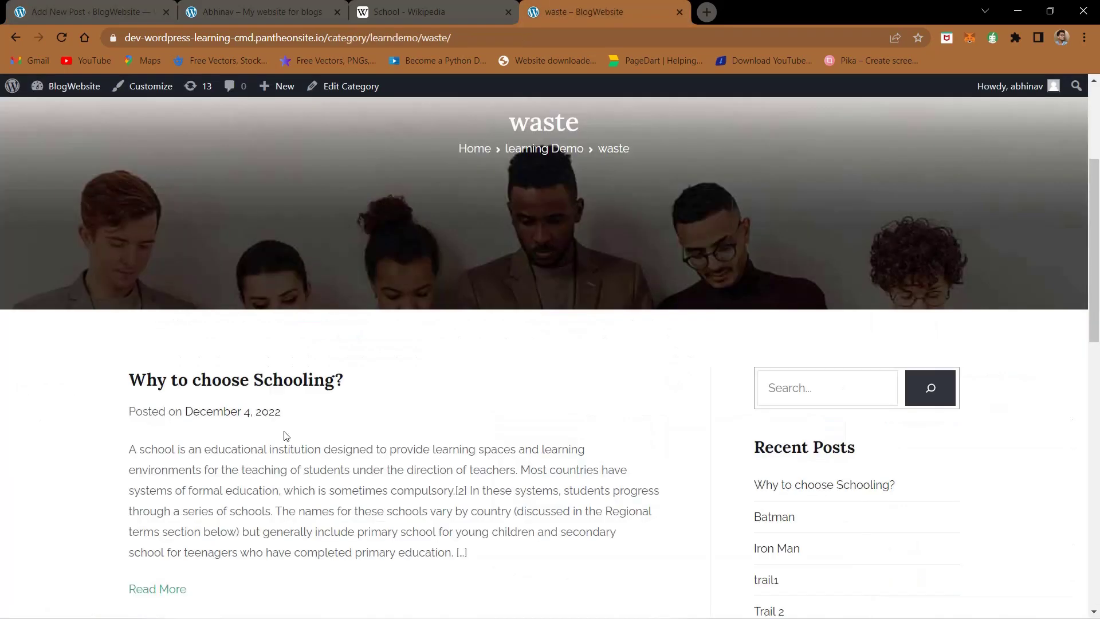
{"action": "left_click", "coordinate": [249, 390]}
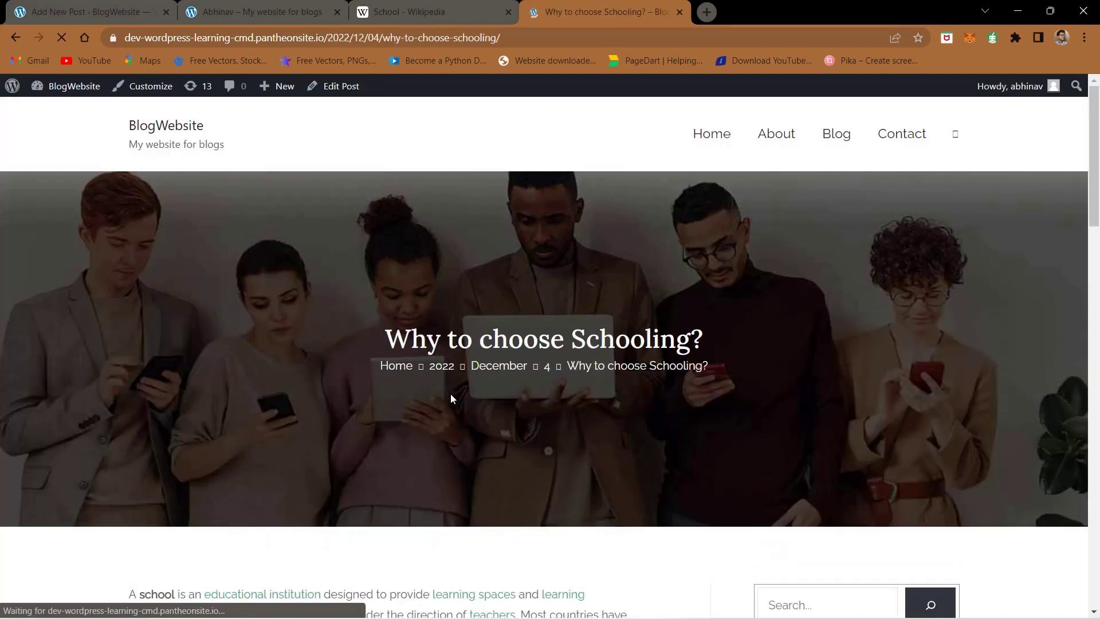
{"action": "scroll", "coordinate": [450, 393], "scroll_direction": "down", "scroll_amount": 15}
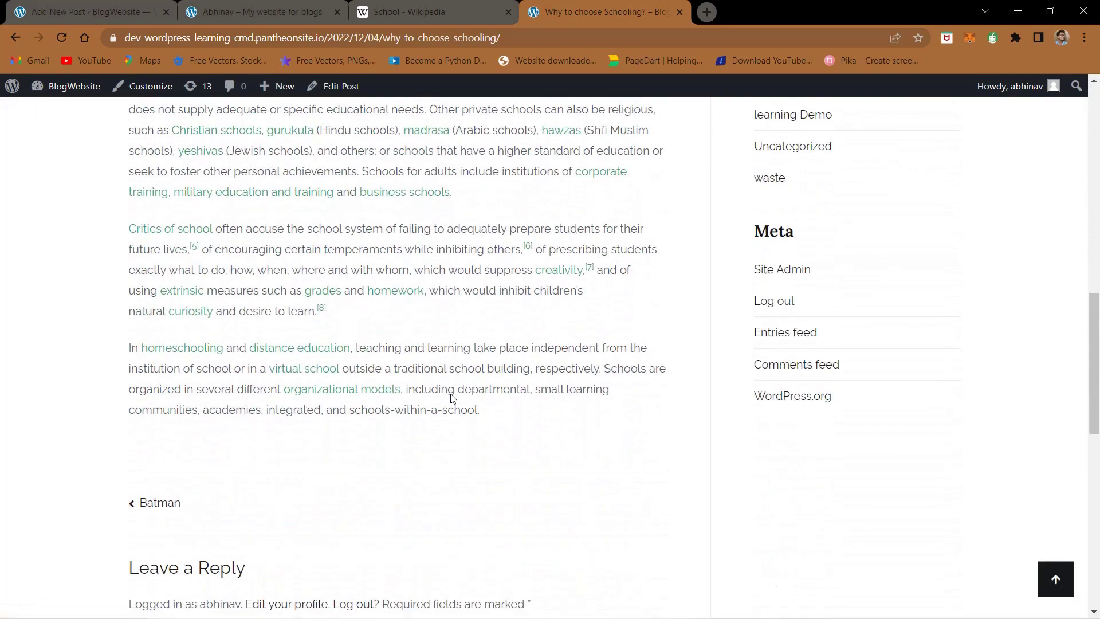
{"action": "scroll", "coordinate": [452, 398], "scroll_direction": "down", "scroll_amount": 11}
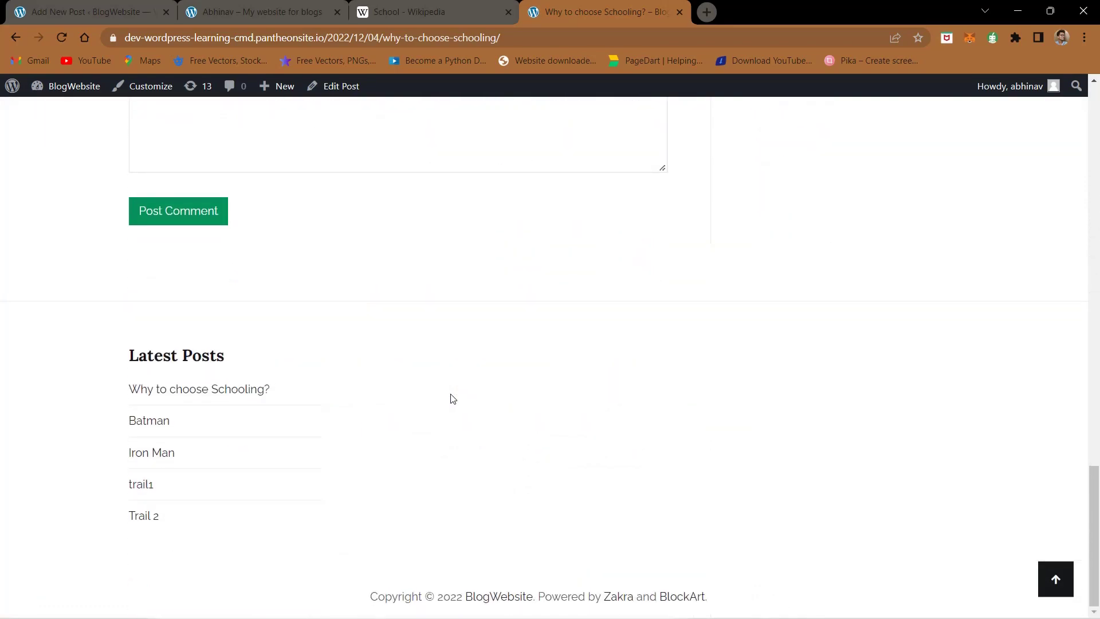
{"action": "scroll", "coordinate": [450, 398], "scroll_direction": "up", "scroll_amount": 12}
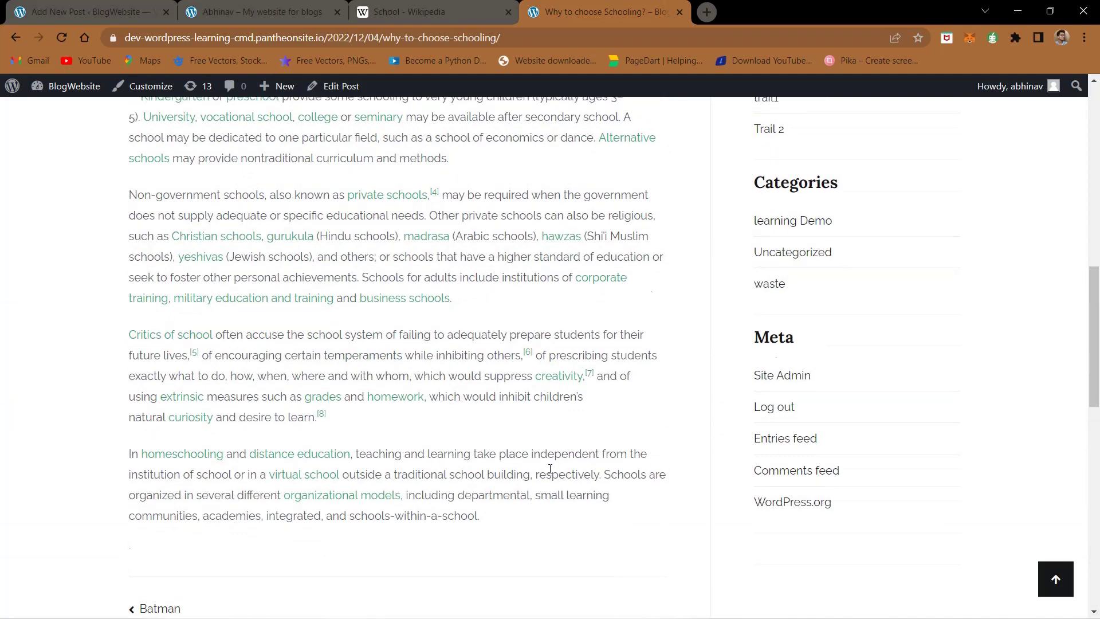
{"action": "scroll", "coordinate": [550, 468], "scroll_direction": "up", "scroll_amount": 7}
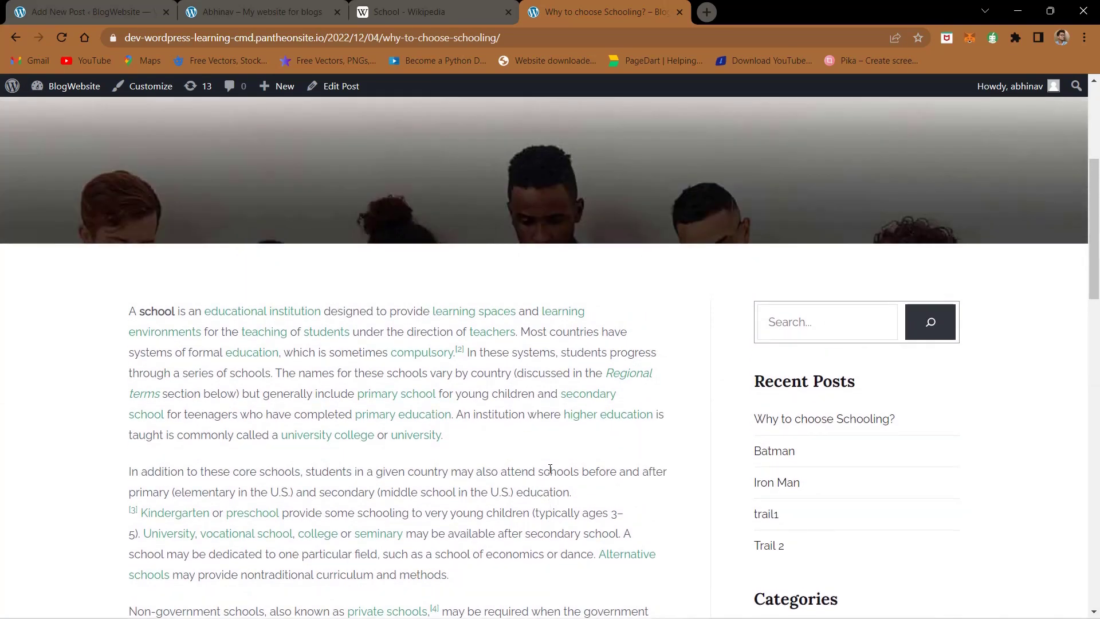
{"action": "scroll", "coordinate": [550, 468], "scroll_direction": "up", "scroll_amount": 5}
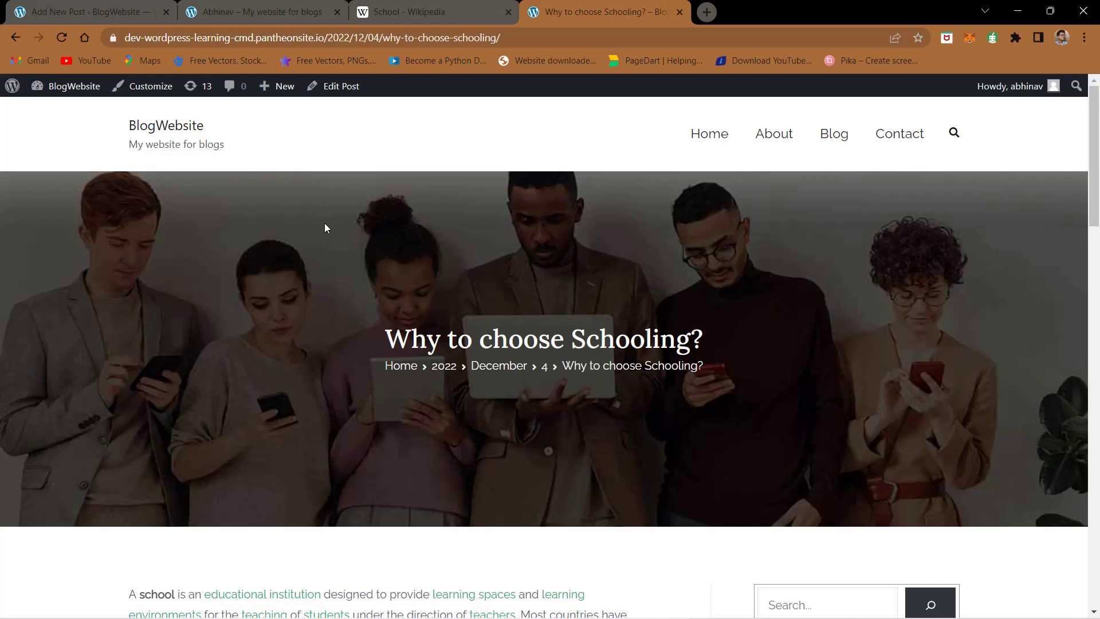
{"action": "scroll", "coordinate": [324, 228], "scroll_direction": "down", "scroll_amount": 20}
{"action": "scroll", "coordinate": [325, 229], "scroll_direction": "up", "scroll_amount": 6}
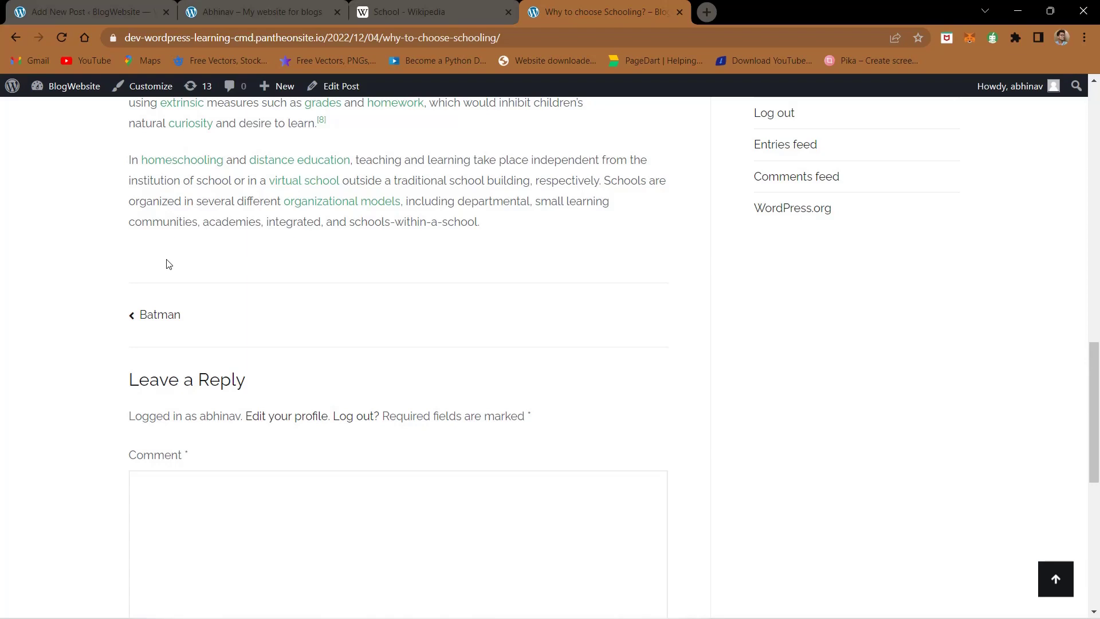
{"action": "scroll", "coordinate": [411, 278], "scroll_direction": "up", "scroll_amount": 7}
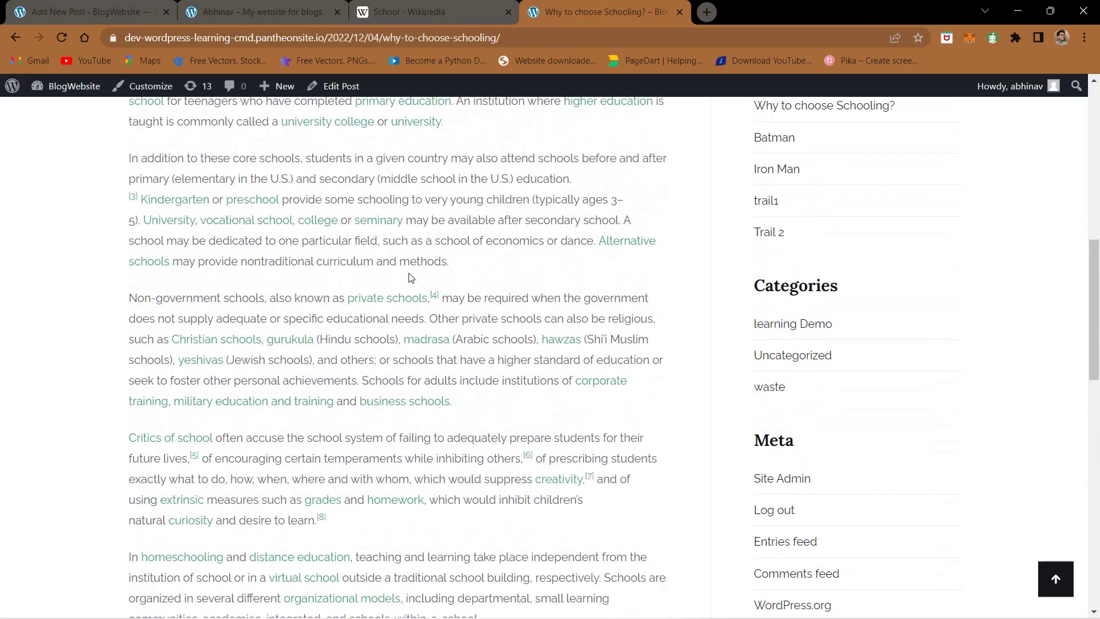
{"action": "scroll", "coordinate": [852, 327], "scroll_direction": "up", "scroll_amount": 7}
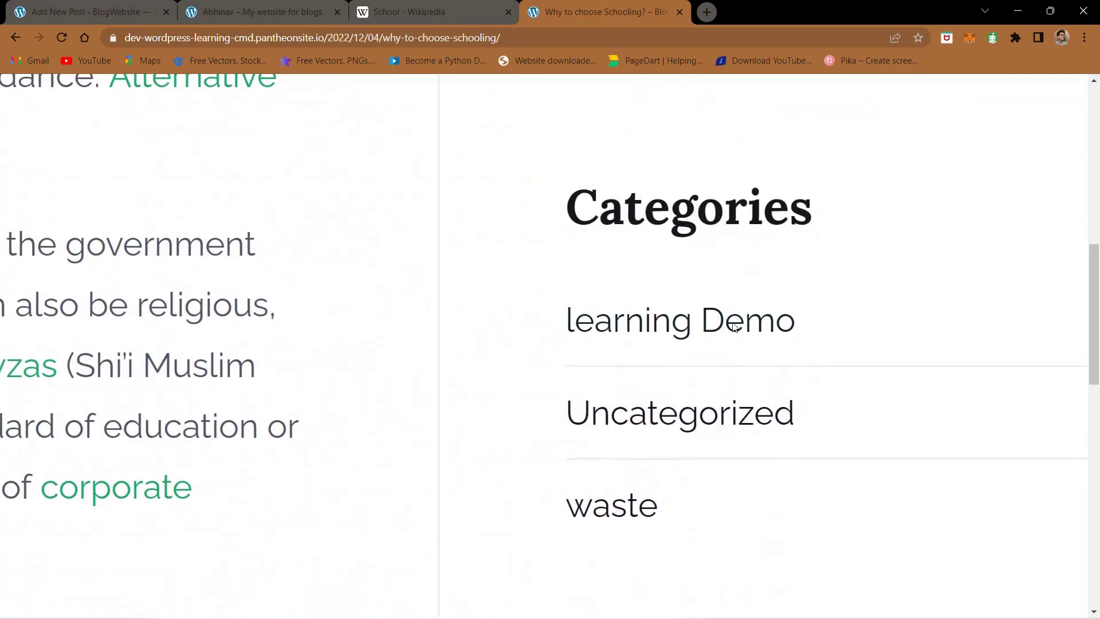
Open the learning Demo category page from the post and examine the posts listed there
{"action": "left_click", "coordinate": [720, 321]}
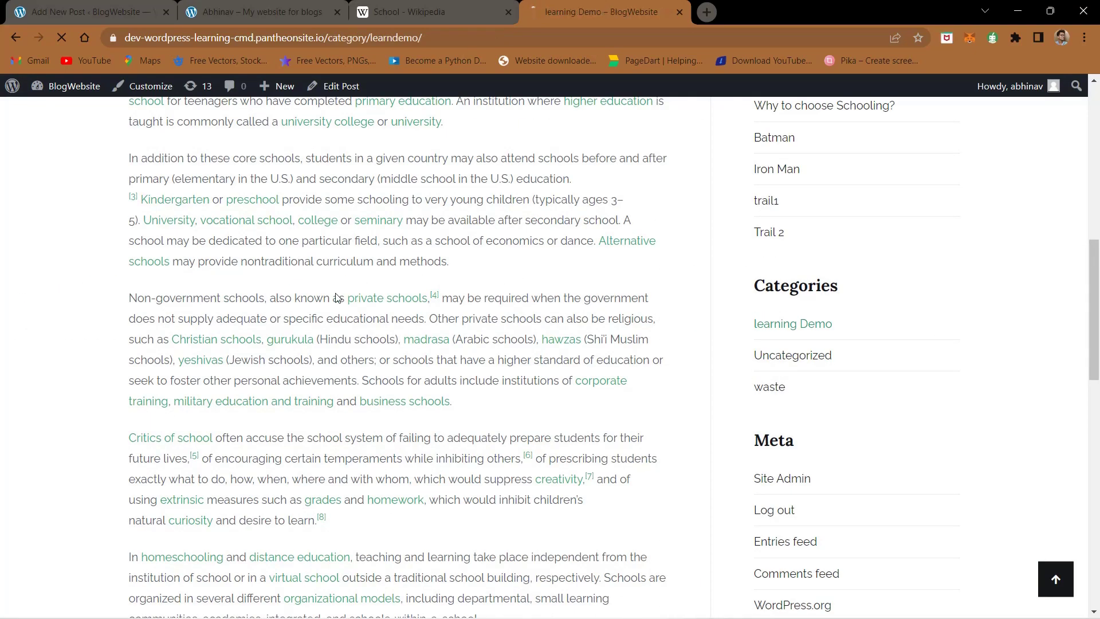
{"action": "scroll", "coordinate": [336, 293], "scroll_direction": "down", "scroll_amount": 5}
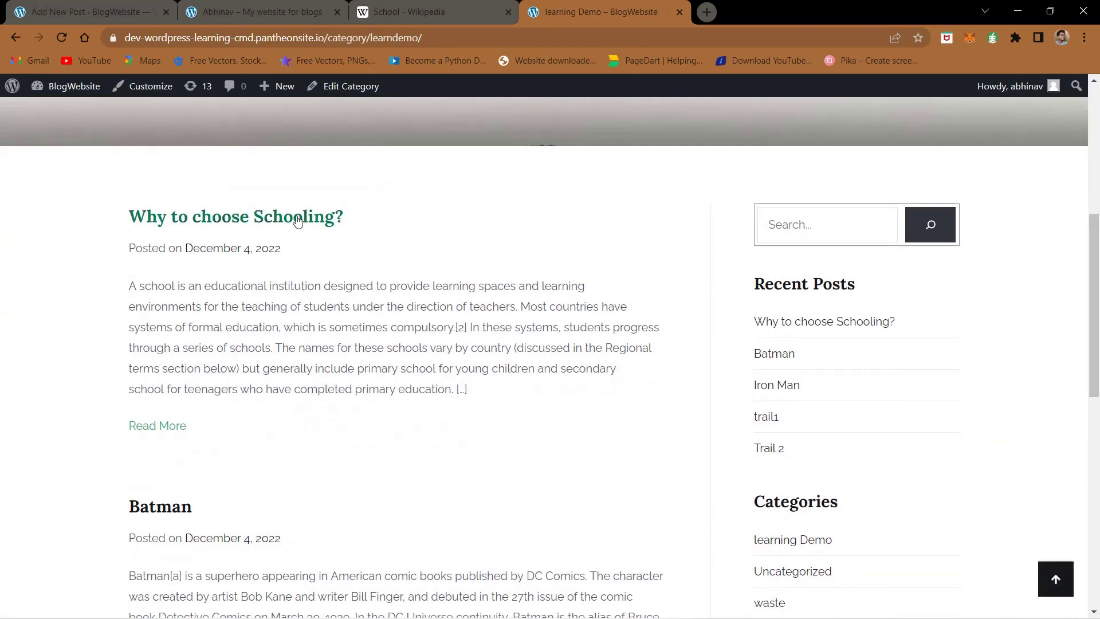
{"action": "scroll", "coordinate": [312, 242], "scroll_direction": "down", "scroll_amount": 4}
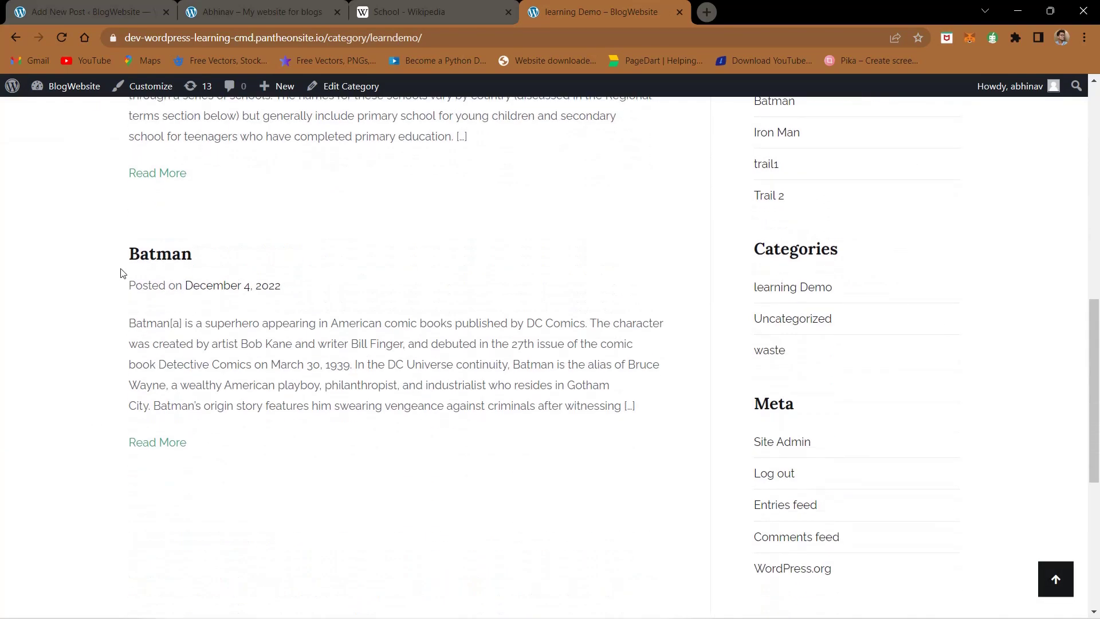
{"action": "left_click_drag", "start_coordinate": [118, 264], "coordinate": [269, 259]}
{"action": "left_click", "coordinate": [269, 258]}
Open the Batman post for editing and compare its assigned categories with the learning Demo category page
{"action": "key", "text": "ctrl+1"}
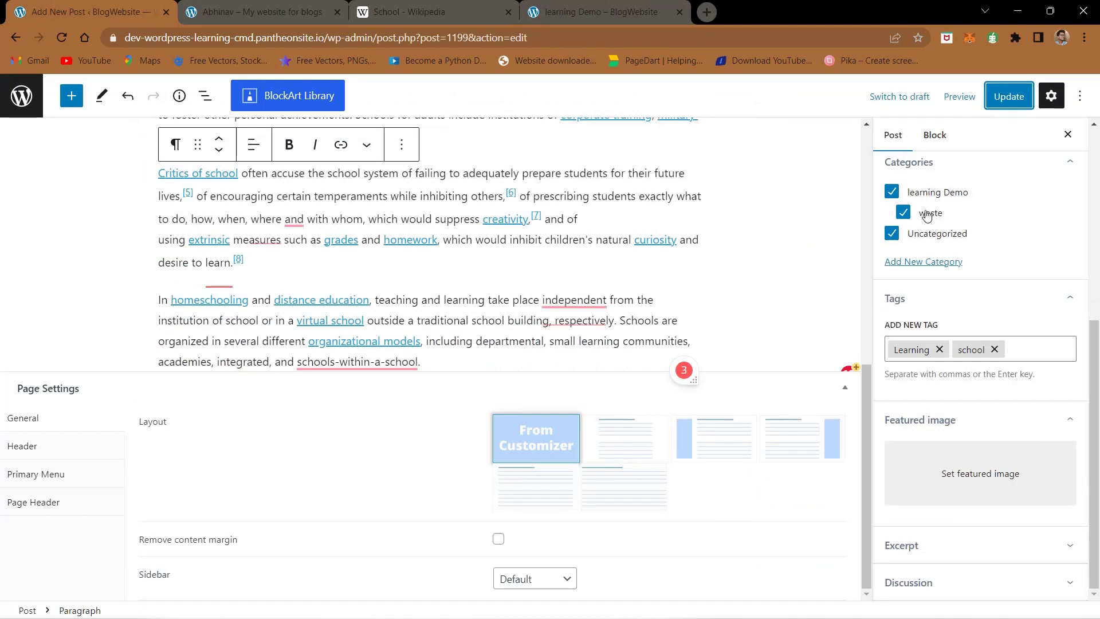
{"action": "left_click", "coordinate": [23, 95]}
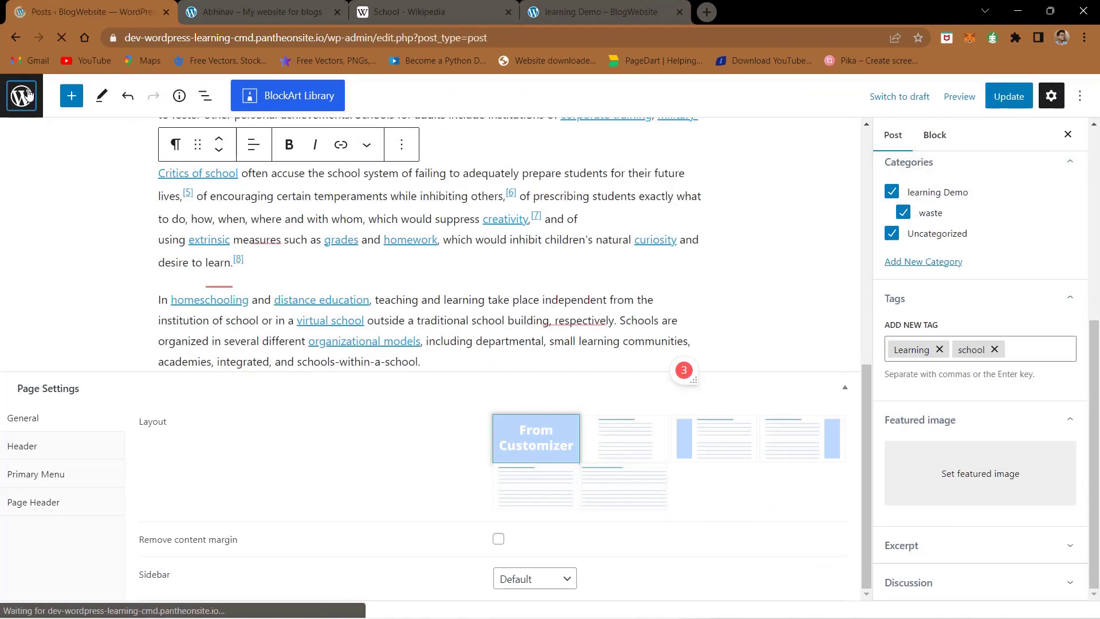
{"action": "scroll", "coordinate": [181, 395], "scroll_direction": "down", "scroll_amount": 4}
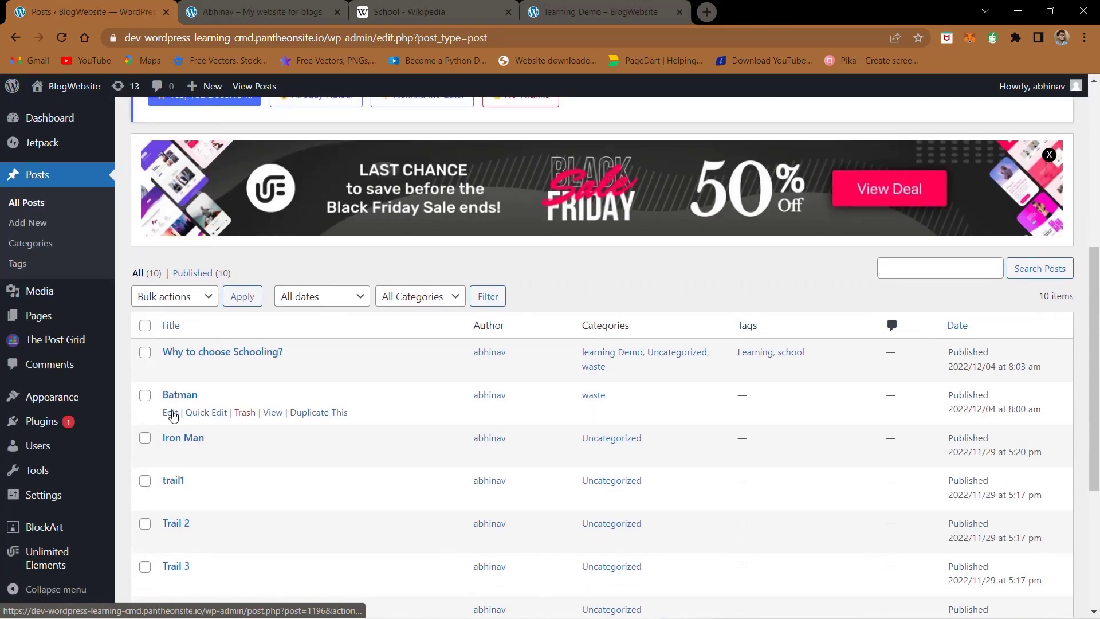
{"action": "left_click", "coordinate": [171, 412]}
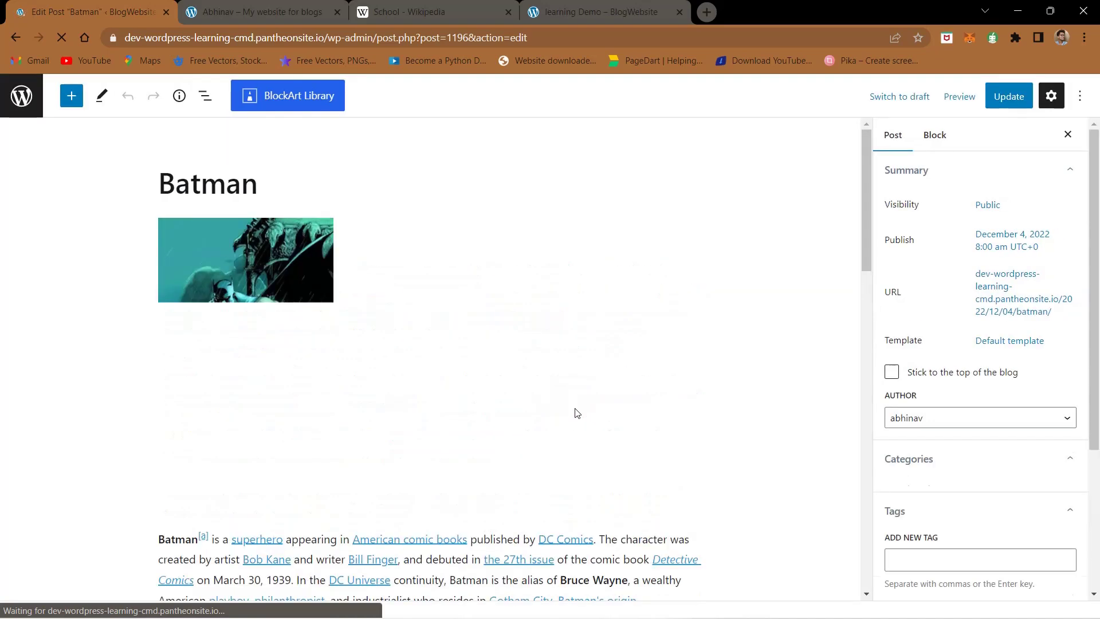
{"action": "scroll", "coordinate": [946, 501], "scroll_direction": "down", "scroll_amount": 3}
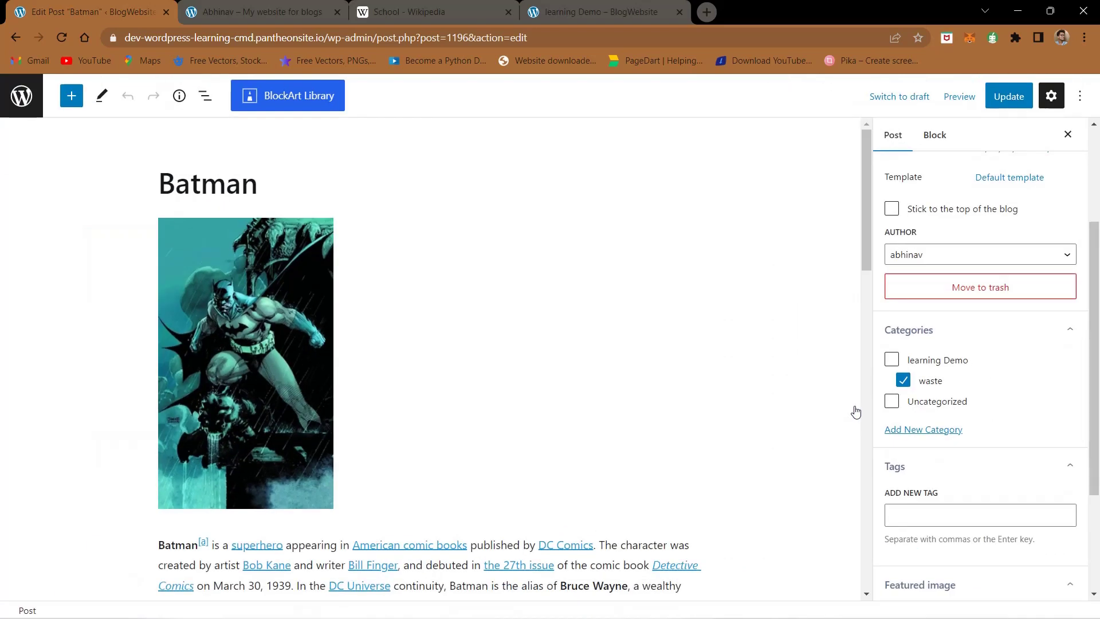
{"action": "left_click", "coordinate": [657, 7]}
{"action": "scroll", "coordinate": [218, 262], "scroll_direction": "up", "scroll_amount": 3}
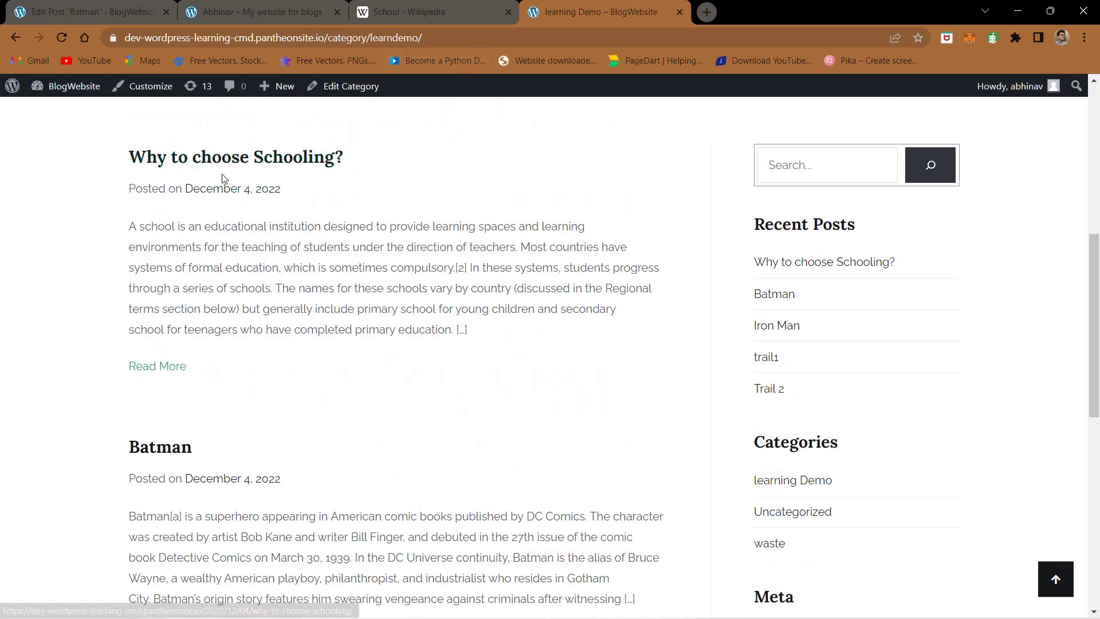
Remove the Batman post from the waste subcategory and update the post
{"action": "left_click", "coordinate": [174, 7]}
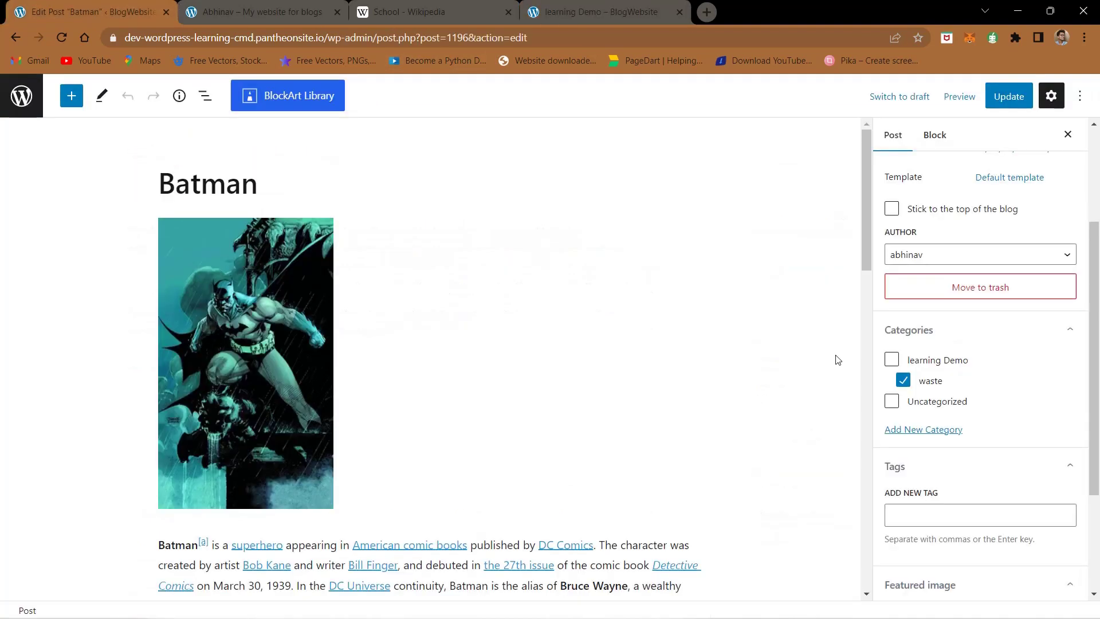
{"action": "left_click", "coordinate": [902, 380]}
{"action": "left_click", "coordinate": [999, 94]}
Reload the learning Demo category page and check which posts it lists
{"action": "left_click", "coordinate": [634, 6]}
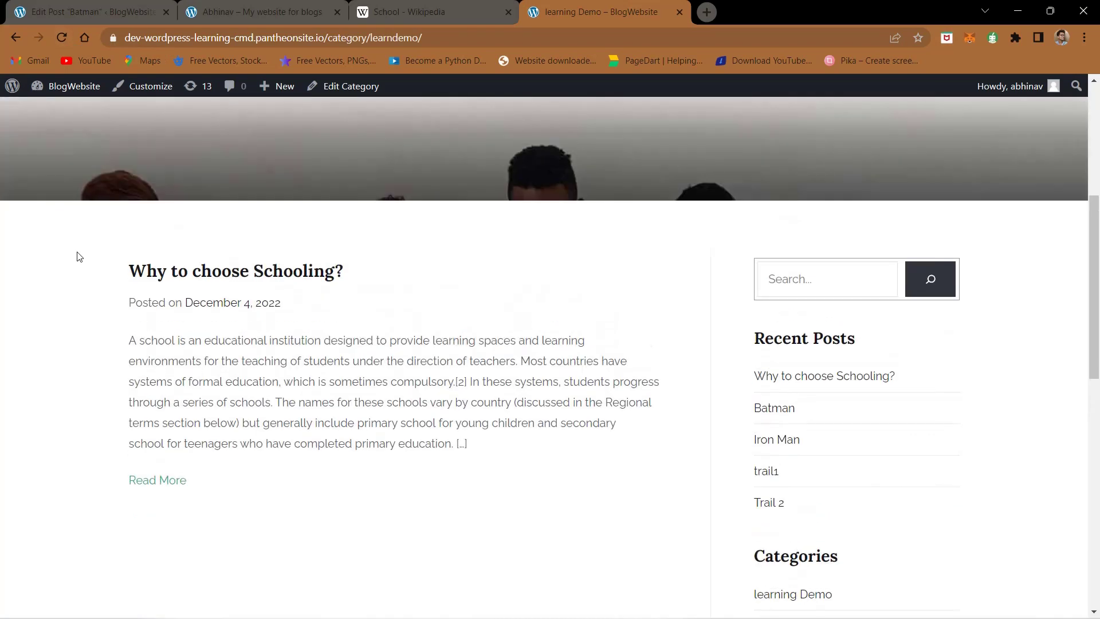
{"action": "scroll", "coordinate": [189, 364], "scroll_direction": "down", "scroll_amount": 10}
{"action": "scroll", "coordinate": [189, 365], "scroll_direction": "up", "scroll_amount": 10}
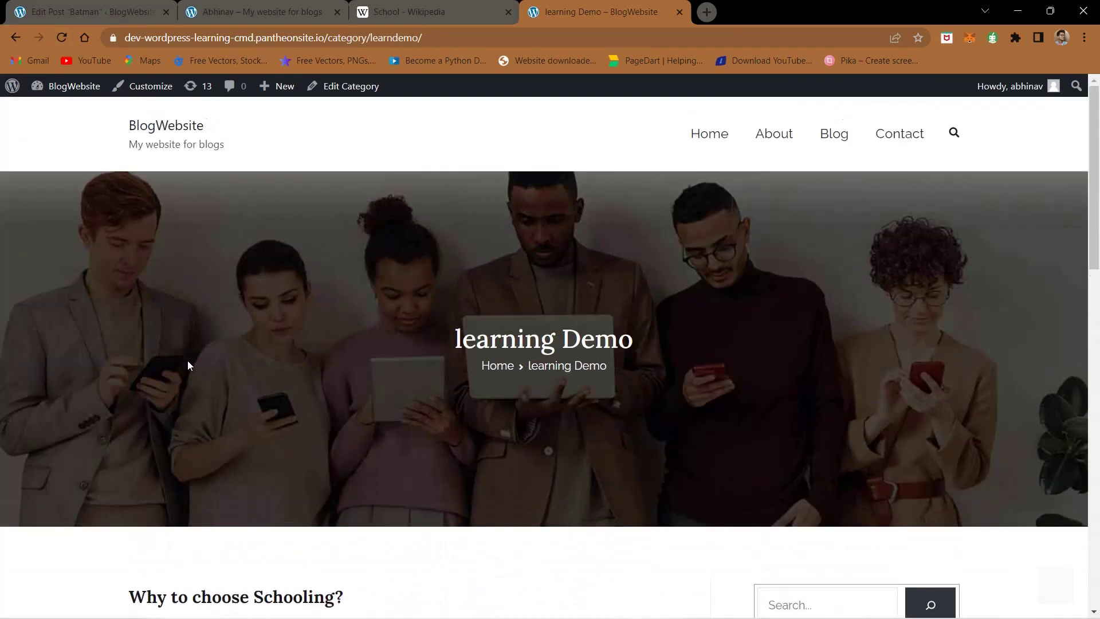
Look over the Batman post's text and image block in the editor
{"action": "left_click", "coordinate": [130, 7]}
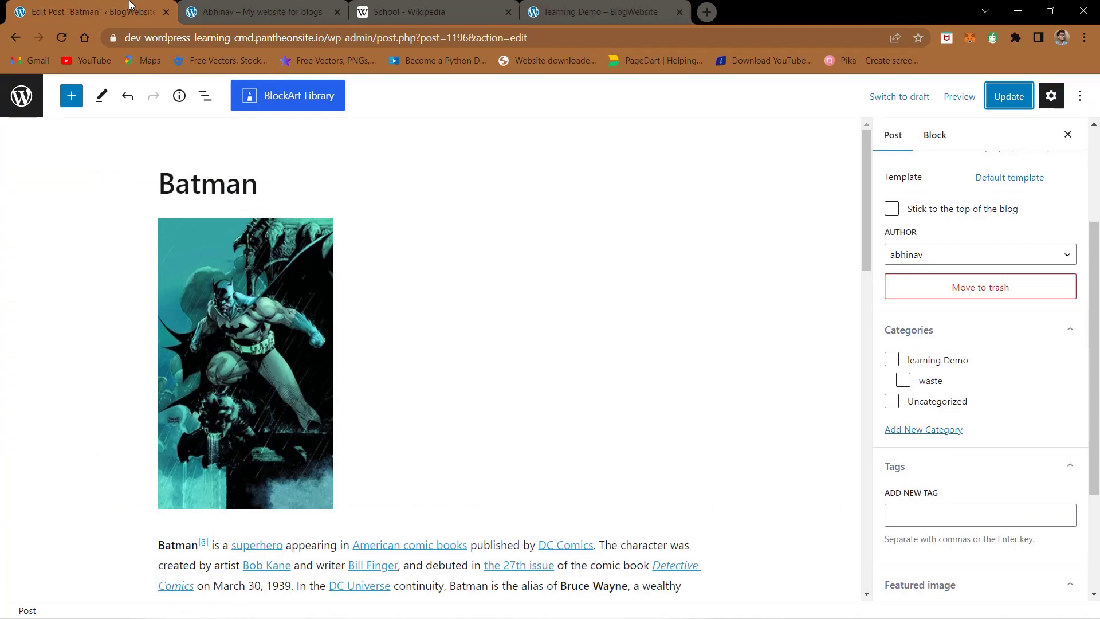
{"action": "scroll", "coordinate": [218, 223], "scroll_direction": "down", "scroll_amount": 12}
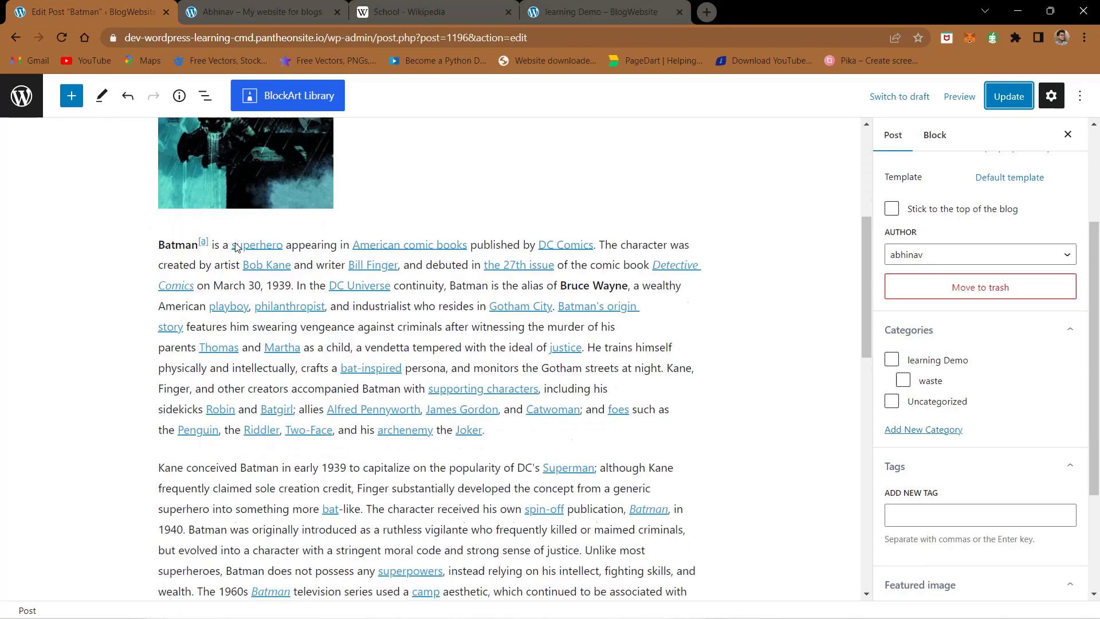
{"action": "scroll", "coordinate": [529, 289], "scroll_direction": "up", "scroll_amount": 10}
{"action": "scroll", "coordinate": [529, 289], "scroll_direction": "up", "scroll_amount": 2}
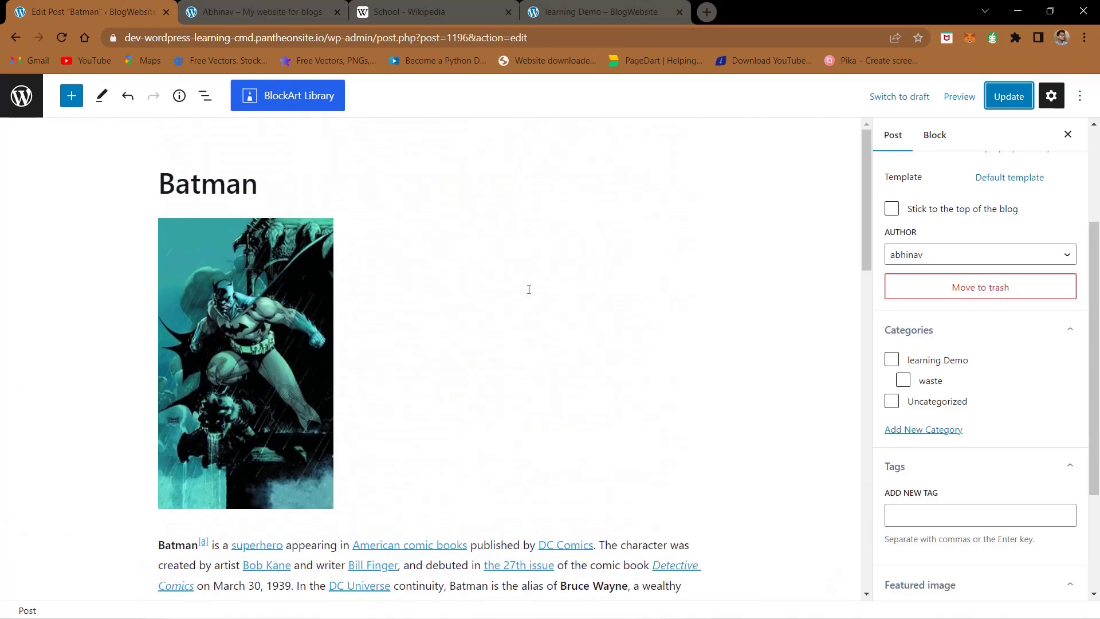
{"action": "left_click", "coordinate": [281, 437]}
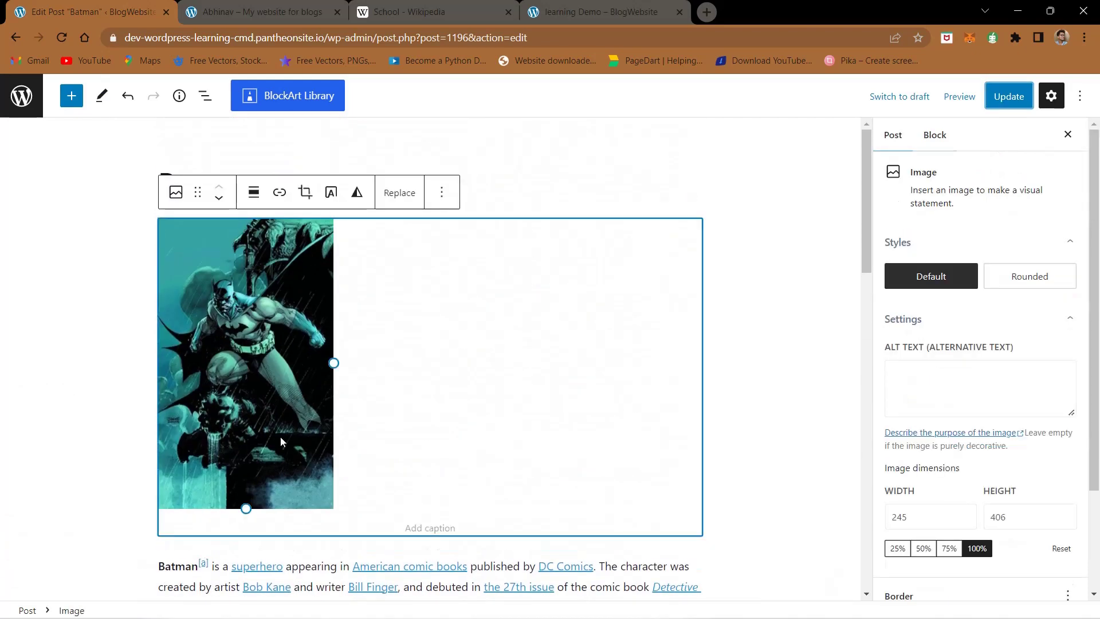
{"action": "left_click", "coordinate": [748, 376]}
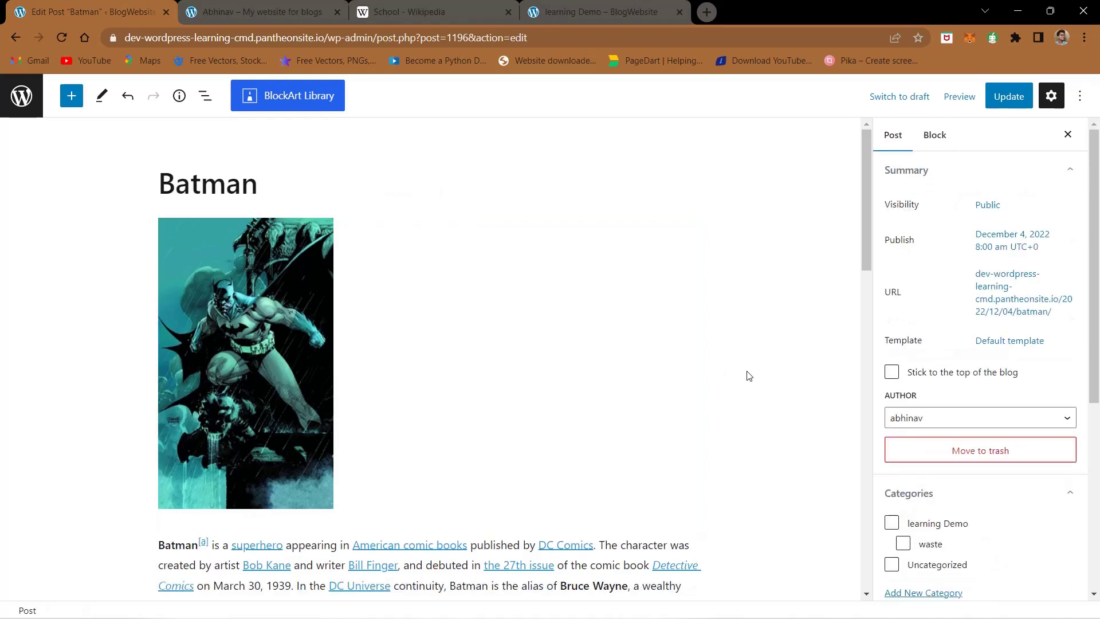
Set the Batman picture from the media library as the post's featured image and update the post
{"action": "scroll", "coordinate": [974, 459], "scroll_direction": "down", "scroll_amount": 5}
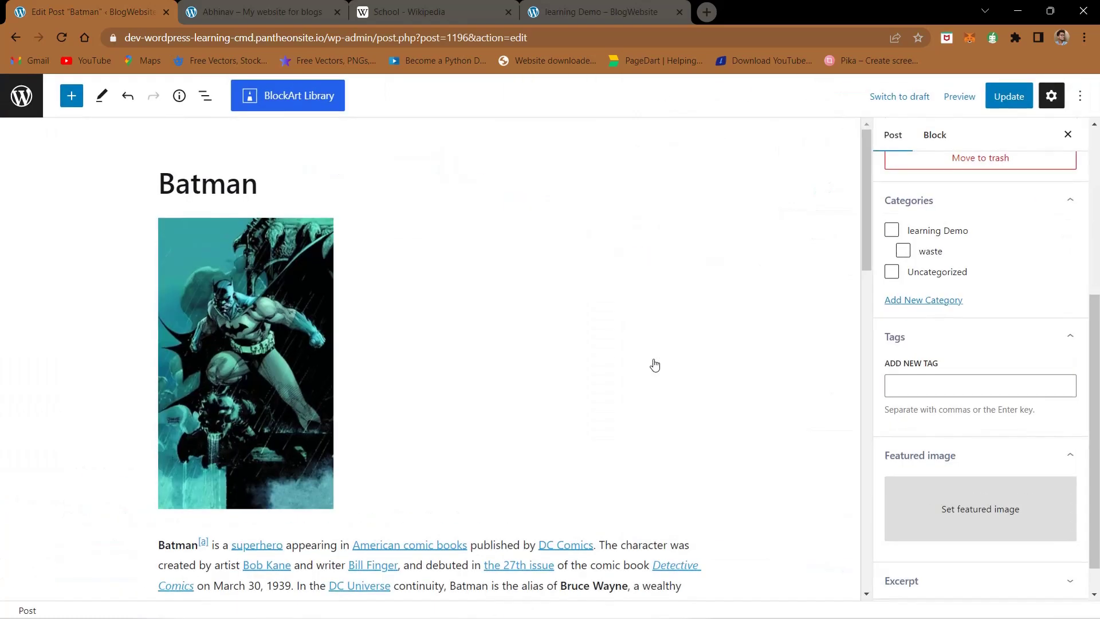
{"action": "left_click", "coordinate": [1007, 535]}
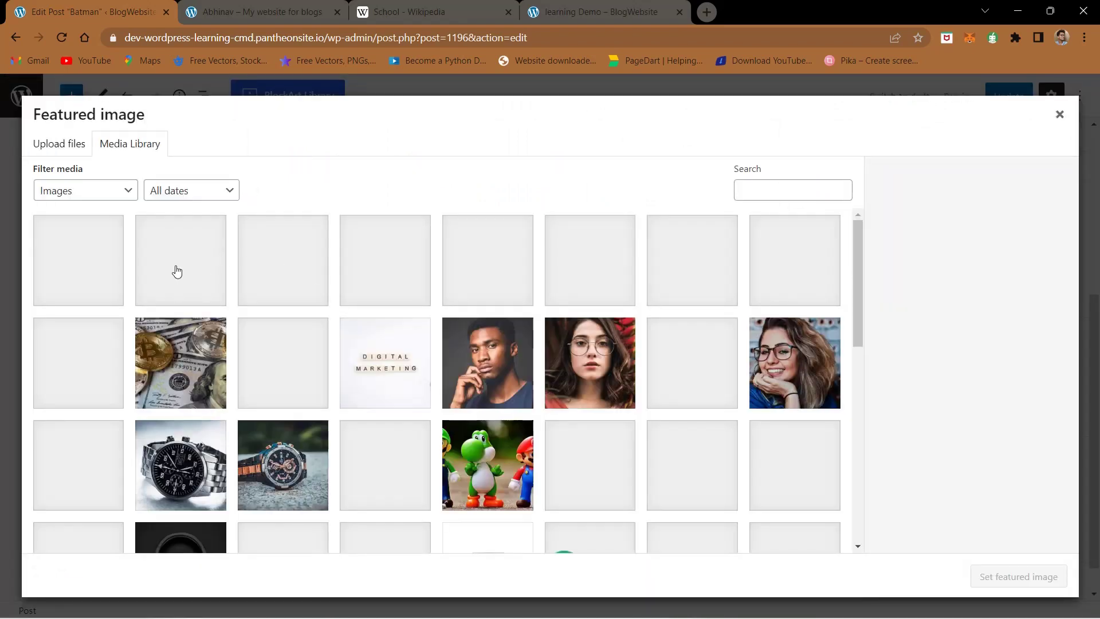
{"action": "left_click", "coordinate": [205, 300]}
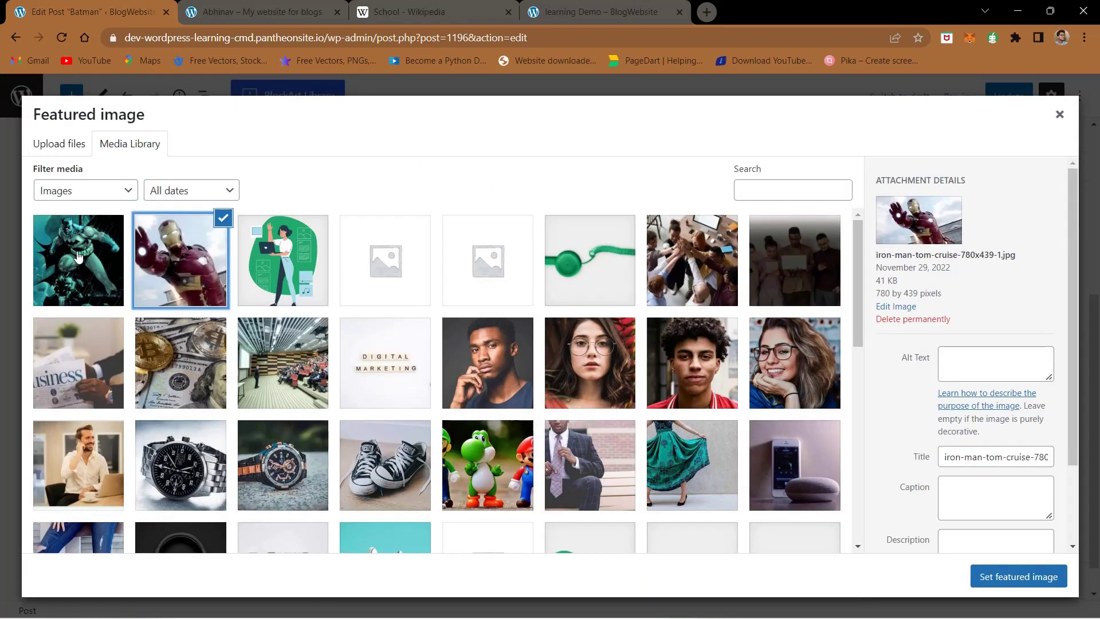
{"action": "left_click", "coordinate": [78, 258]}
{"action": "left_click", "coordinate": [981, 577]}
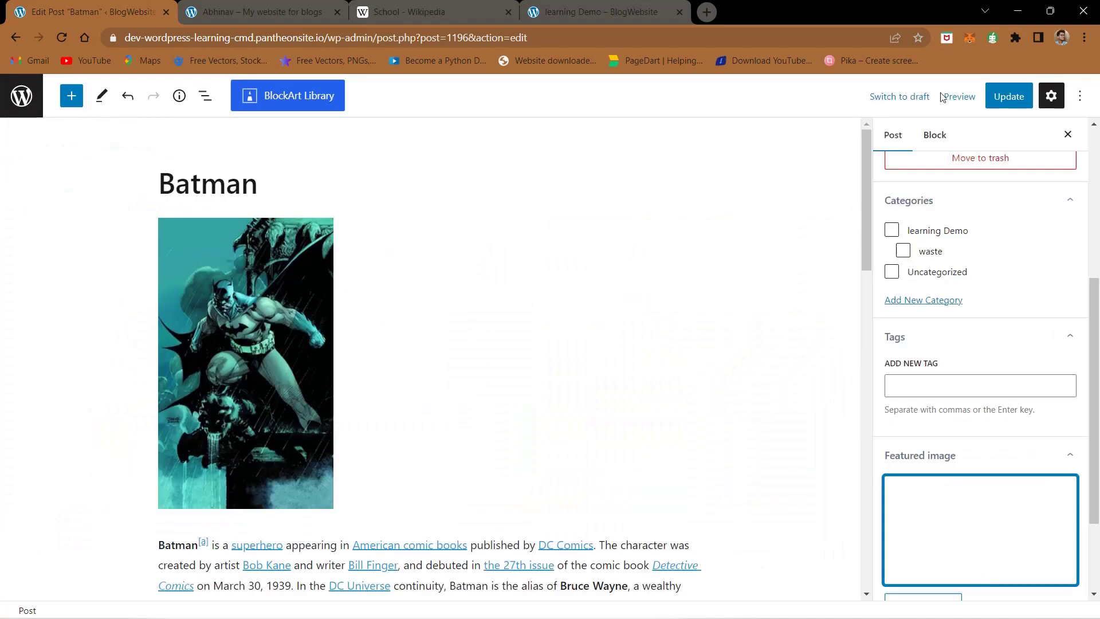
{"action": "left_click", "coordinate": [998, 92]}
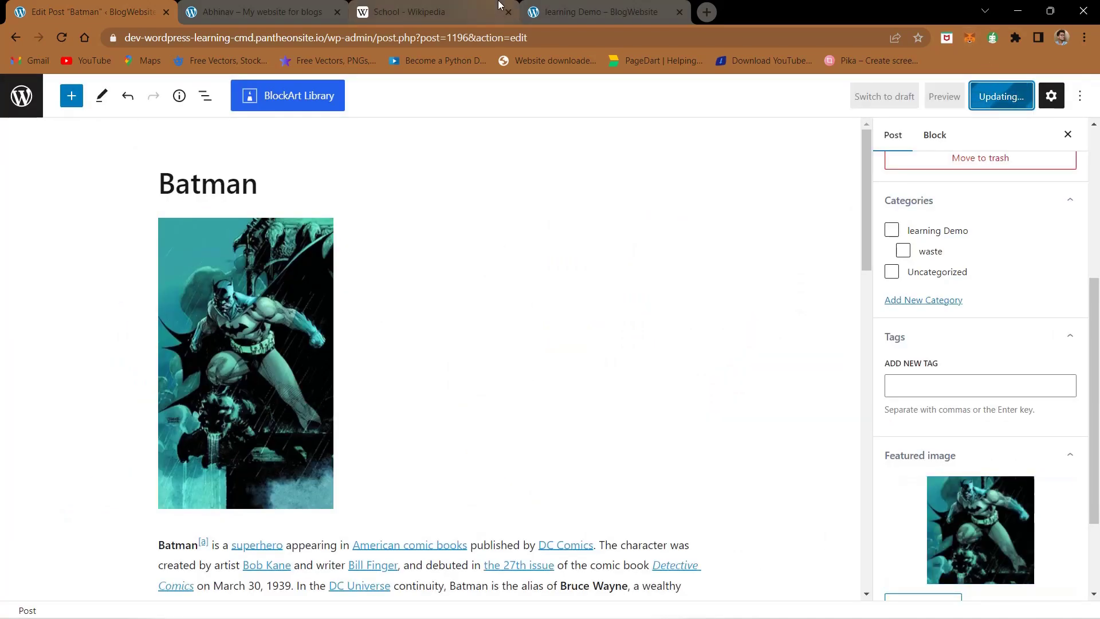
Reload the learning Demo category page and examine its post list after the featured image update
{"action": "left_click", "coordinate": [568, 1]}
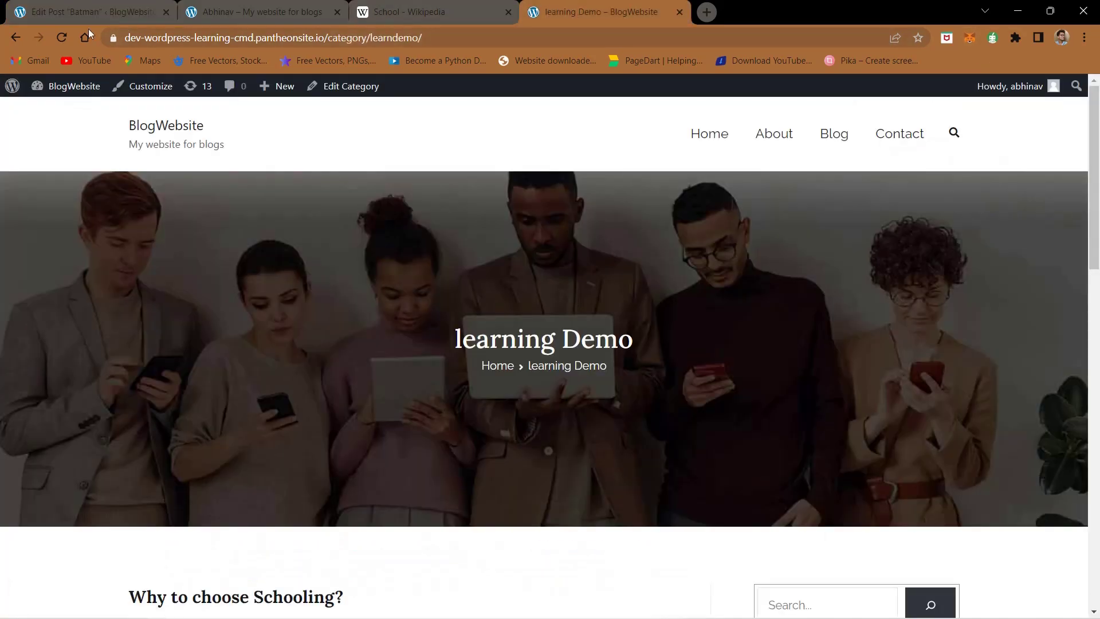
{"action": "left_click", "coordinate": [56, 31]}
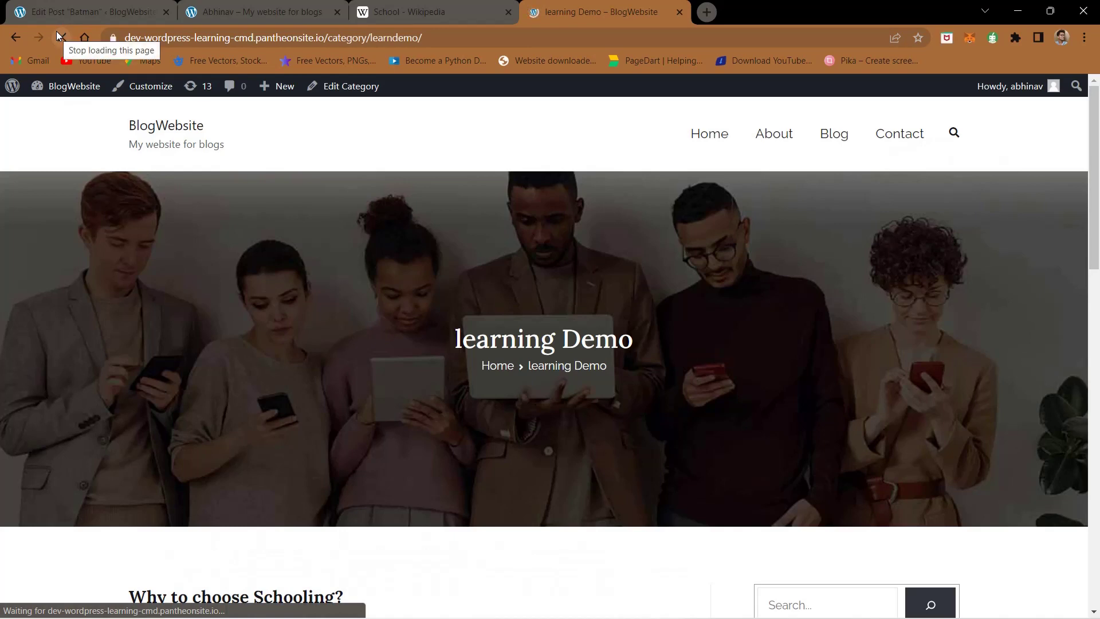
{"action": "scroll", "coordinate": [298, 292], "scroll_direction": "down", "scroll_amount": 8}
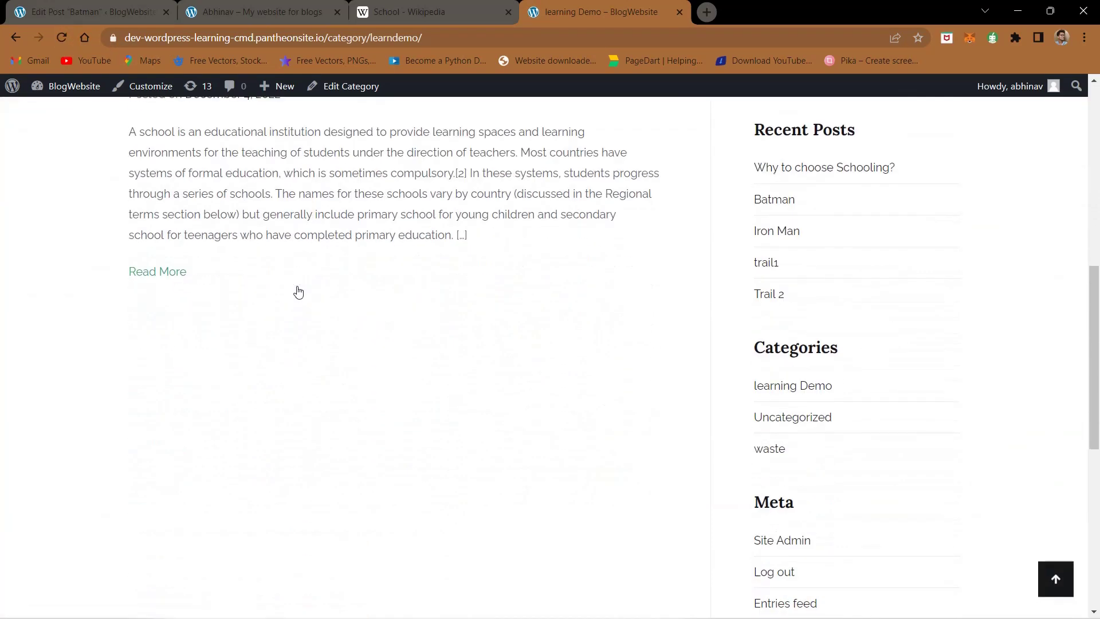
Open the waste category page from the site's category list and check which posts it lists
{"action": "scroll", "coordinate": [298, 292], "scroll_direction": "up", "scroll_amount": 2}
{"action": "scroll", "coordinate": [298, 291], "scroll_direction": "up", "scroll_amount": 1}
{"action": "scroll", "coordinate": [298, 291], "scroll_direction": "down", "scroll_amount": 1}
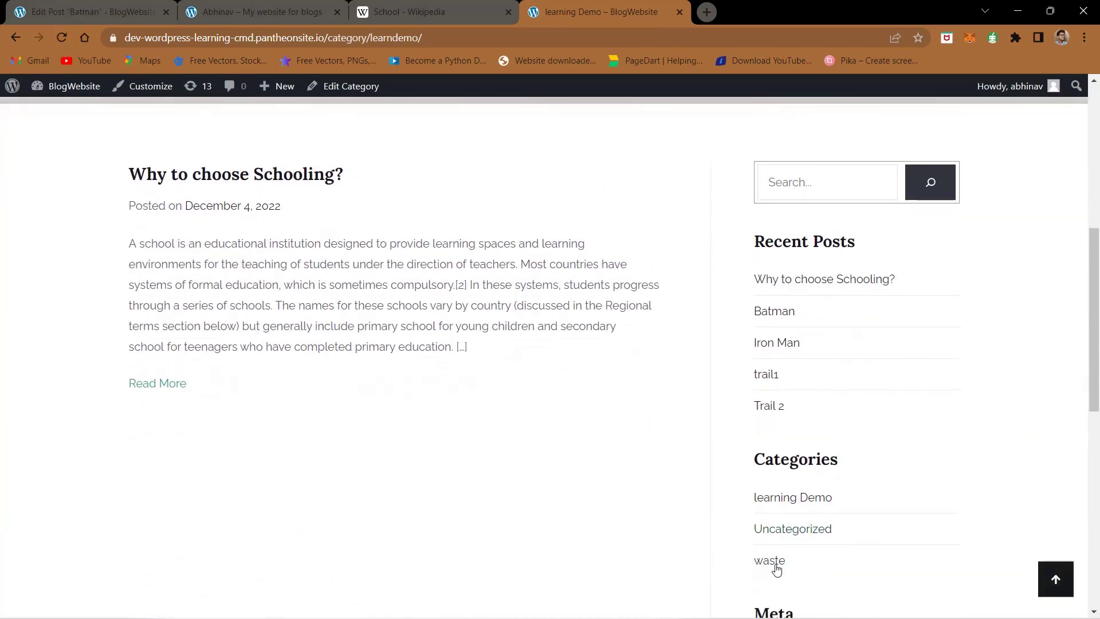
{"action": "left_click", "coordinate": [769, 560]}
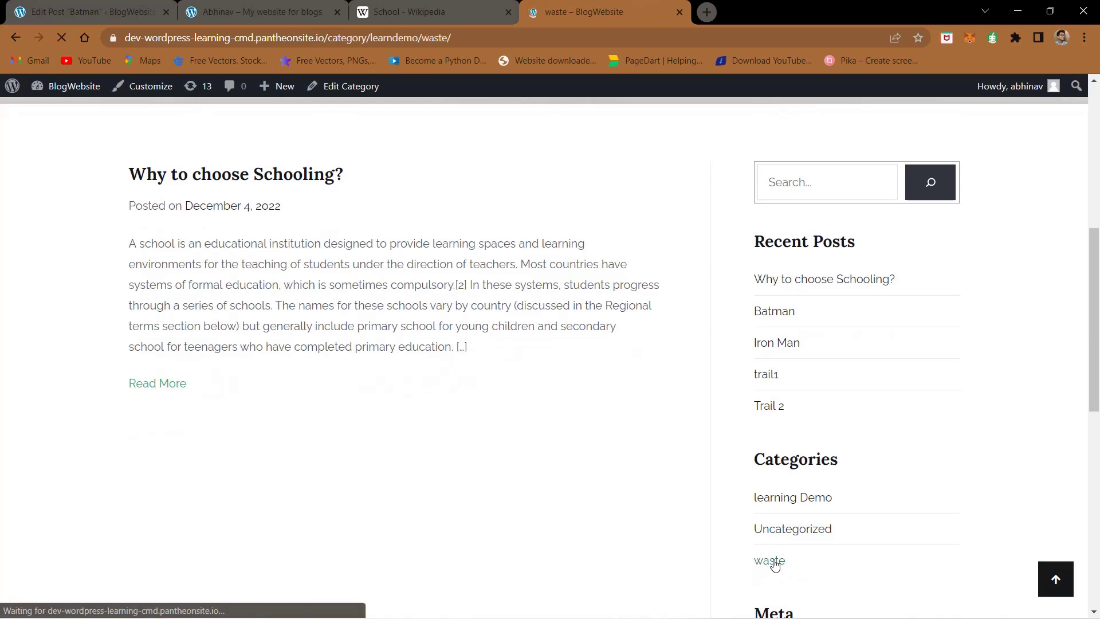
{"action": "scroll", "coordinate": [432, 397], "scroll_direction": "down", "scroll_amount": 10}
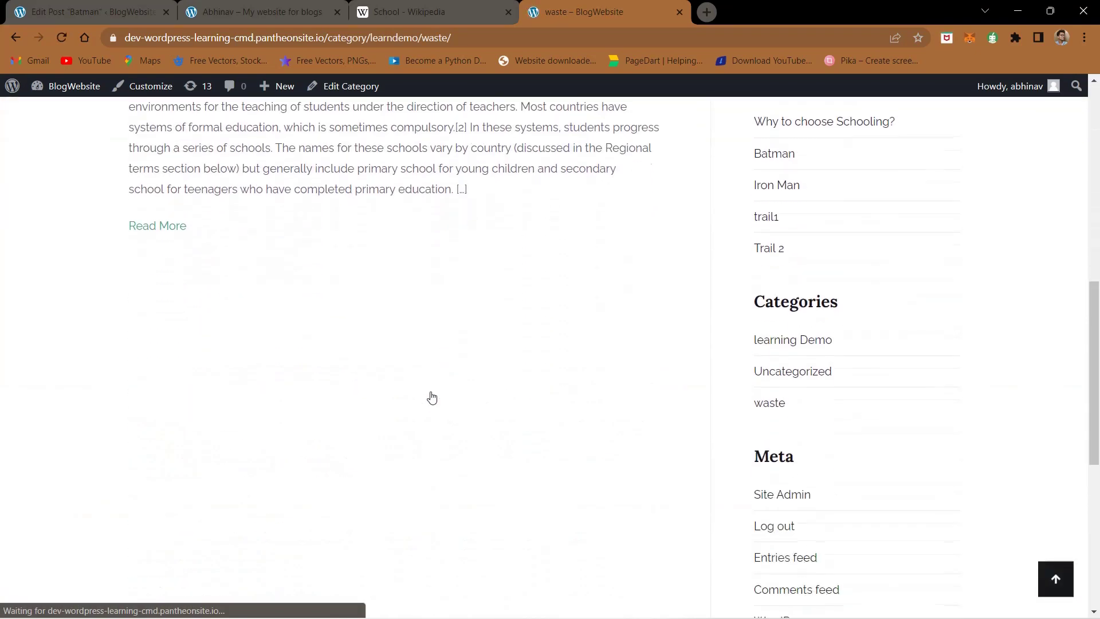
{"action": "scroll", "coordinate": [432, 397], "scroll_direction": "up", "scroll_amount": 2}
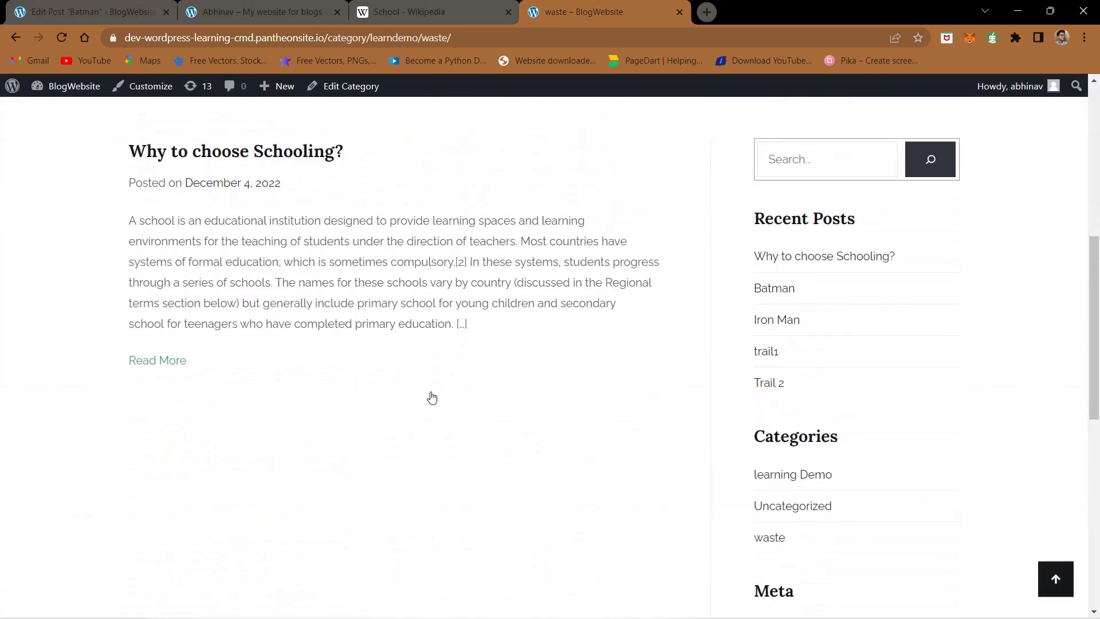
Check the posts on the learning Demo category page, then reopen the waste category page
{"action": "left_click", "coordinate": [786, 484]}
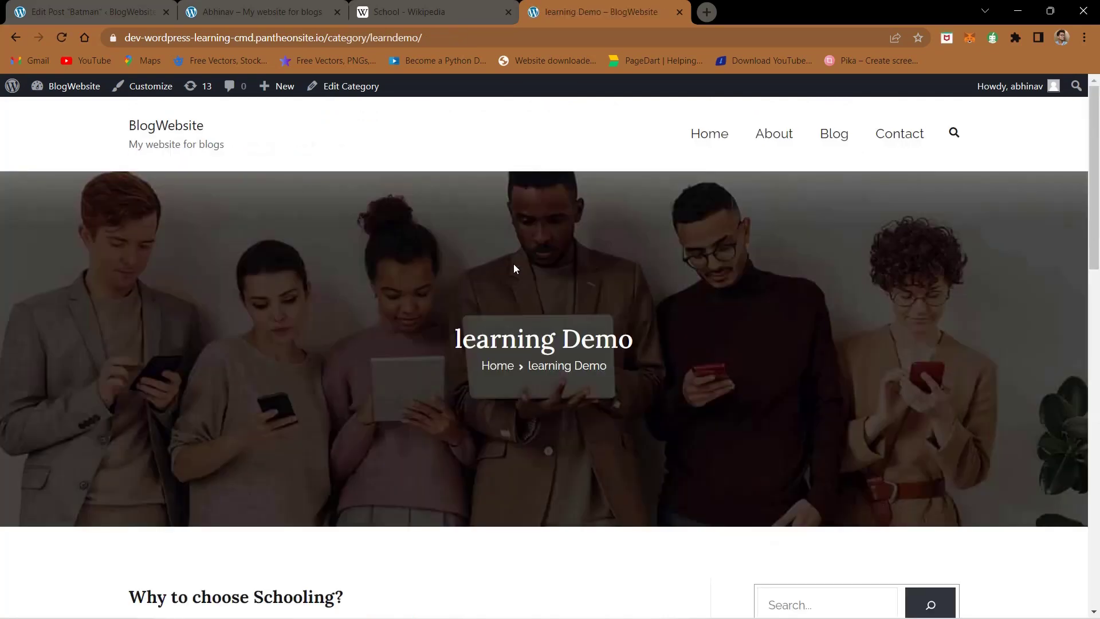
{"action": "scroll", "coordinate": [514, 268], "scroll_direction": "down", "scroll_amount": 8}
{"action": "right_click", "coordinate": [580, 272]}
{"action": "left_click", "coordinate": [781, 492]}
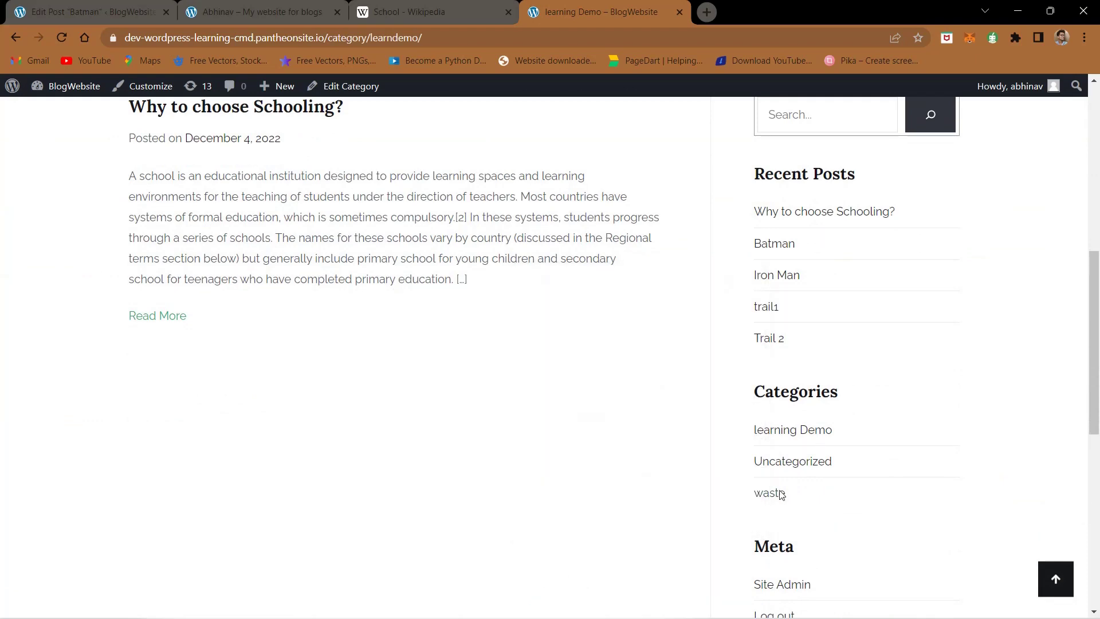
Add the Batman post to the learning Demo category, update it and return to the waste category page
{"action": "key", "text": "ctrl+1"}
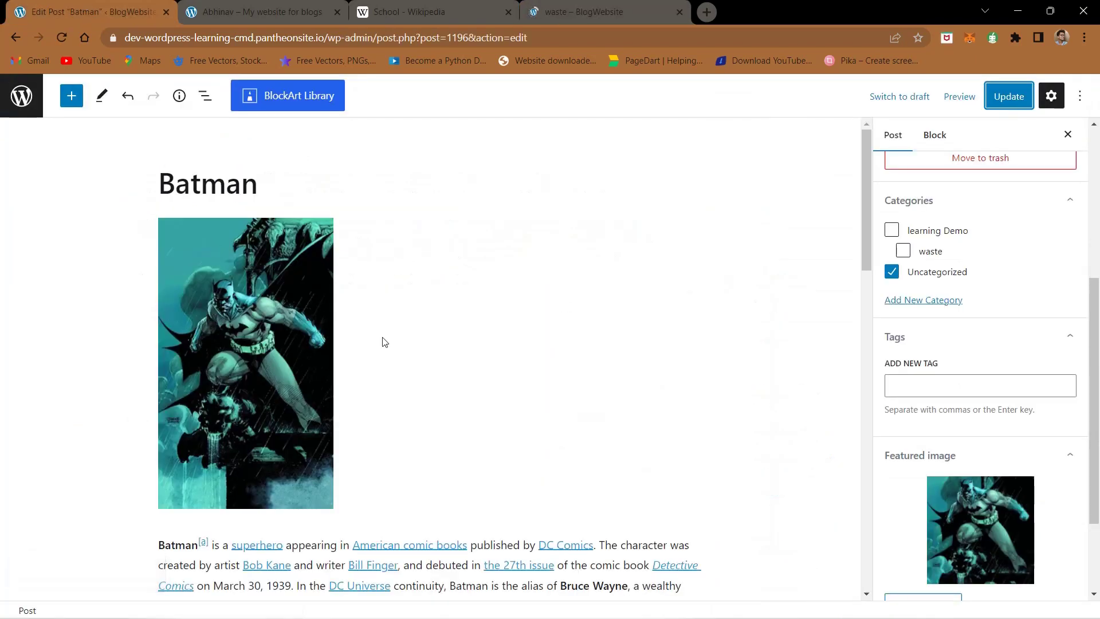
{"action": "left_click", "coordinate": [663, 452]}
{"action": "scroll", "coordinate": [663, 452], "scroll_direction": "down", "scroll_amount": 5}
{"action": "double_click", "coordinate": [668, 449]}
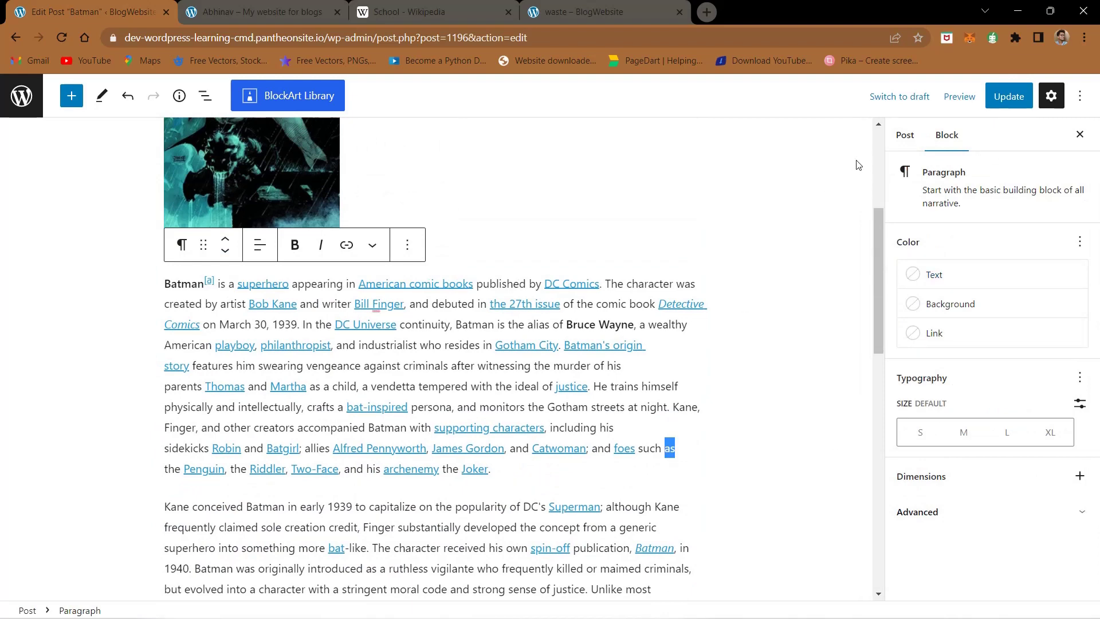
{"action": "left_click", "coordinate": [906, 136]}
{"action": "scroll", "coordinate": [916, 372], "scroll_direction": "down", "scroll_amount": 3}
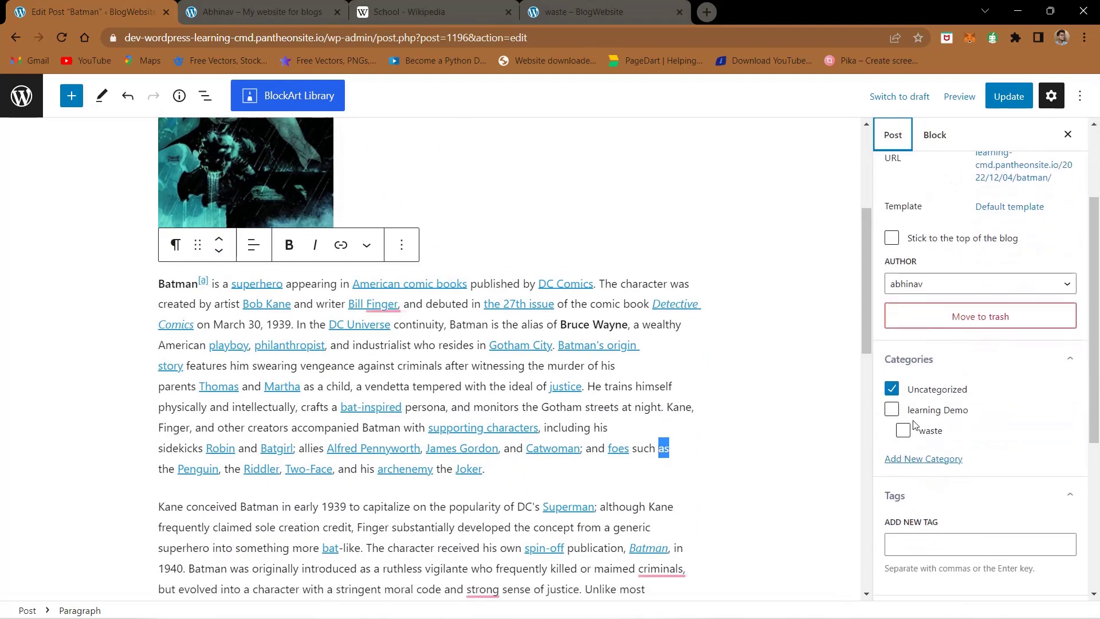
{"action": "left_click", "coordinate": [891, 409]}
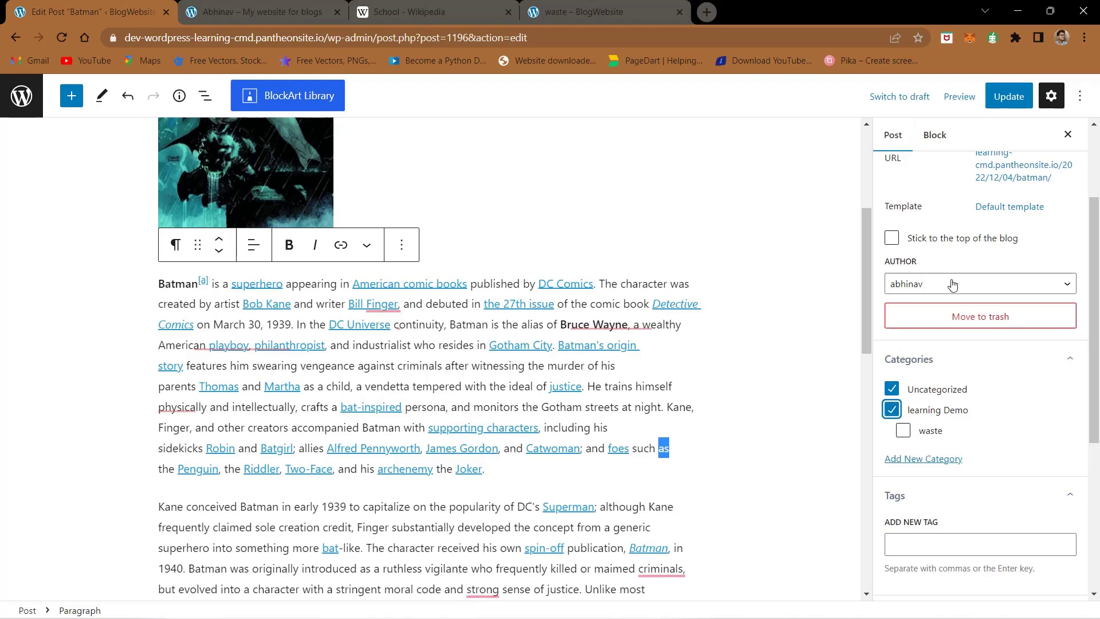
{"action": "left_click", "coordinate": [1009, 95]}
{"action": "left_click", "coordinate": [593, 6]}
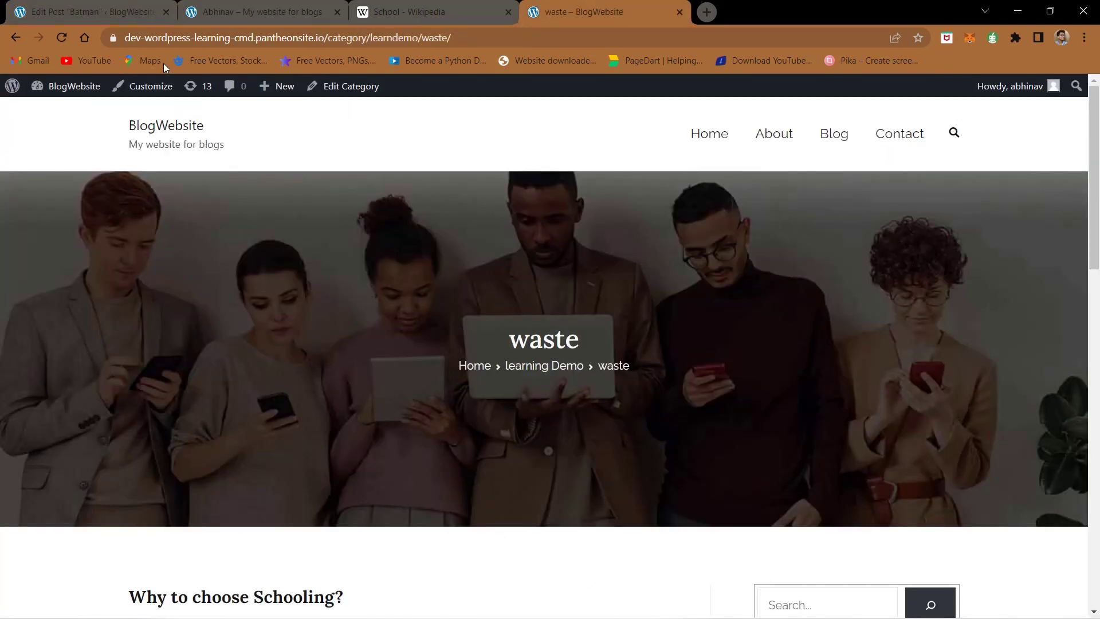